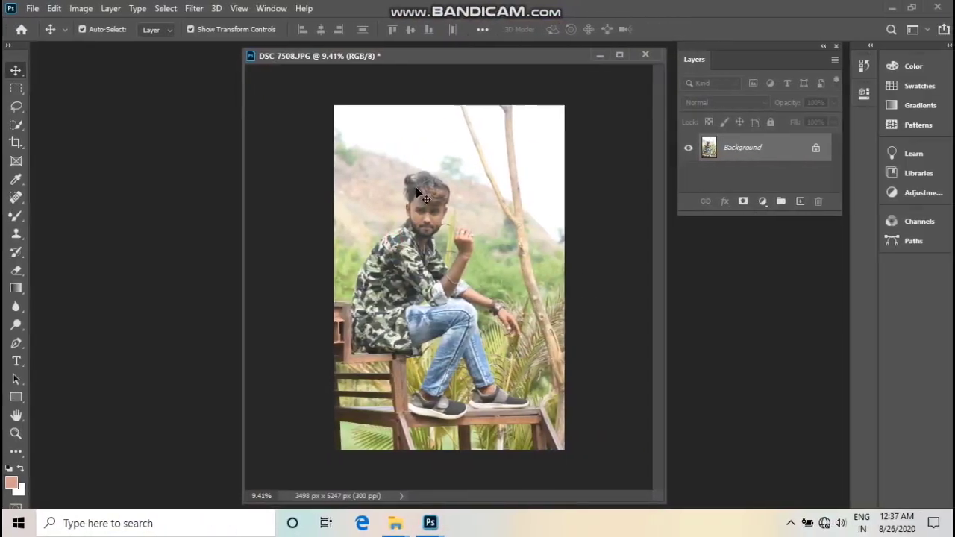
Step: Open DSC_7508.JPG in the Camera Raw Filter from the Filter menu
left_click(193, 7)
left_click(231, 91)
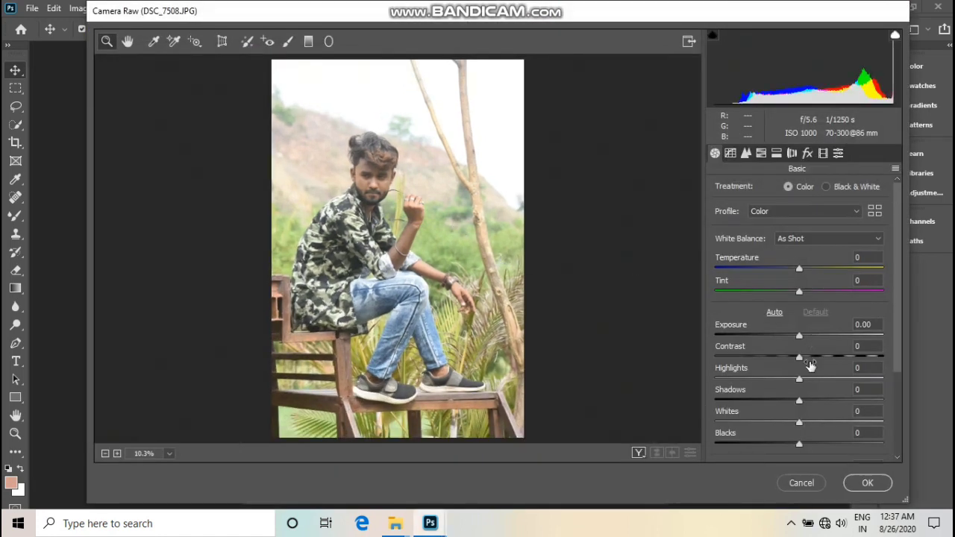
Step: Set Highlights and Whites to -100, Shadows to +39 and Blacks to +32
scroll(810, 365, "down", 1)
left_click(718, 389)
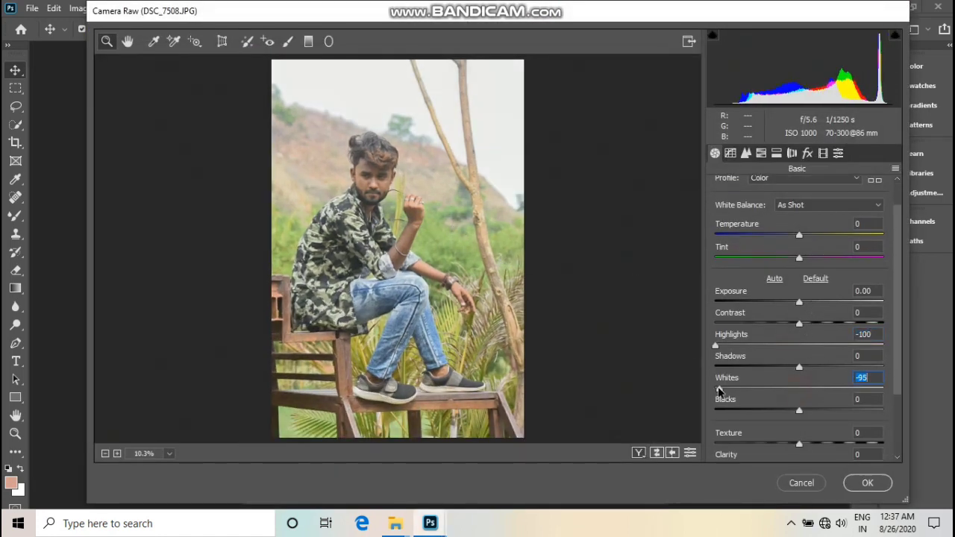
left_click(826, 410)
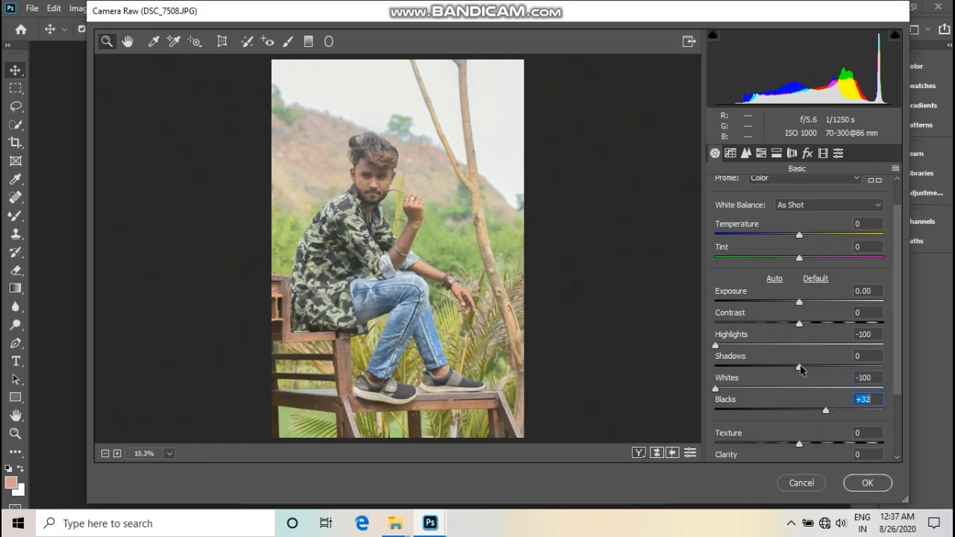
left_click(832, 366)
Step: Raise Texture to +24, Clarity to +58, Dehaze to +23 and Vibrance to +83
scroll(832, 453, "down", 1)
left_click(839, 410)
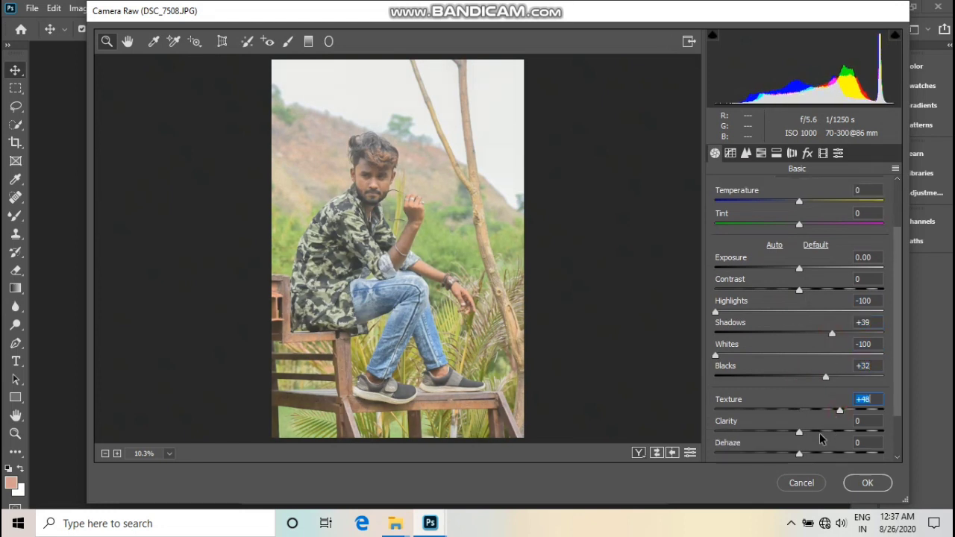
left_click(852, 432)
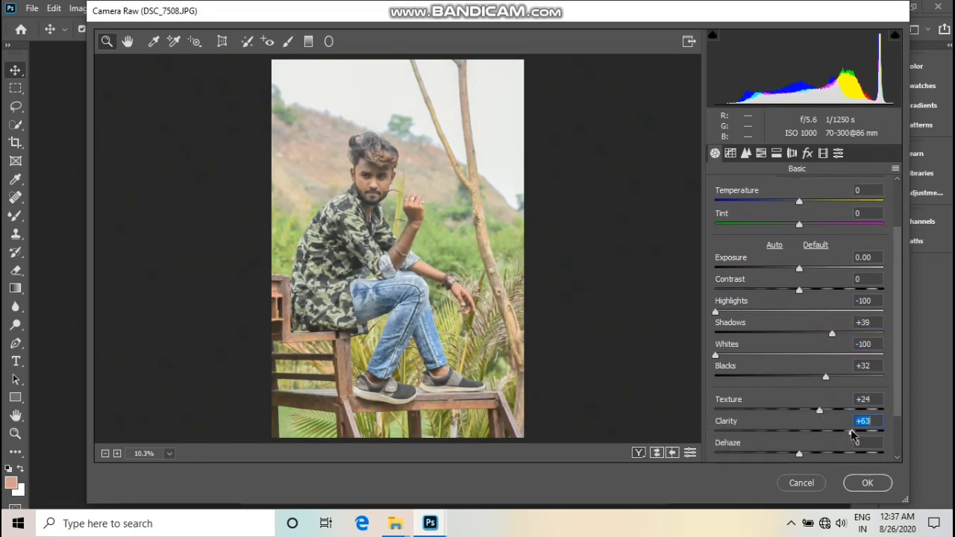
left_click(871, 432)
left_click(847, 433)
left_click_drag(835, 454, 824, 455)
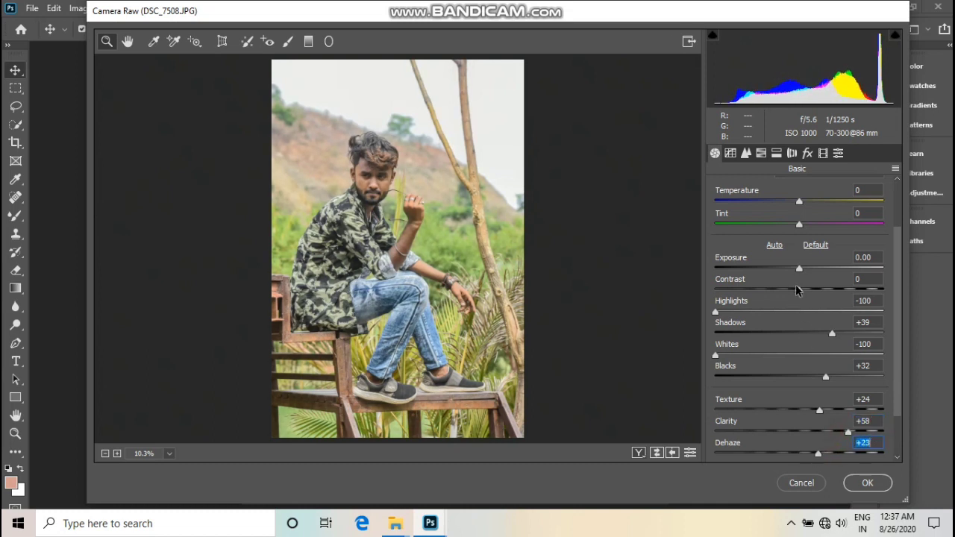
scroll(805, 400, "down", 2)
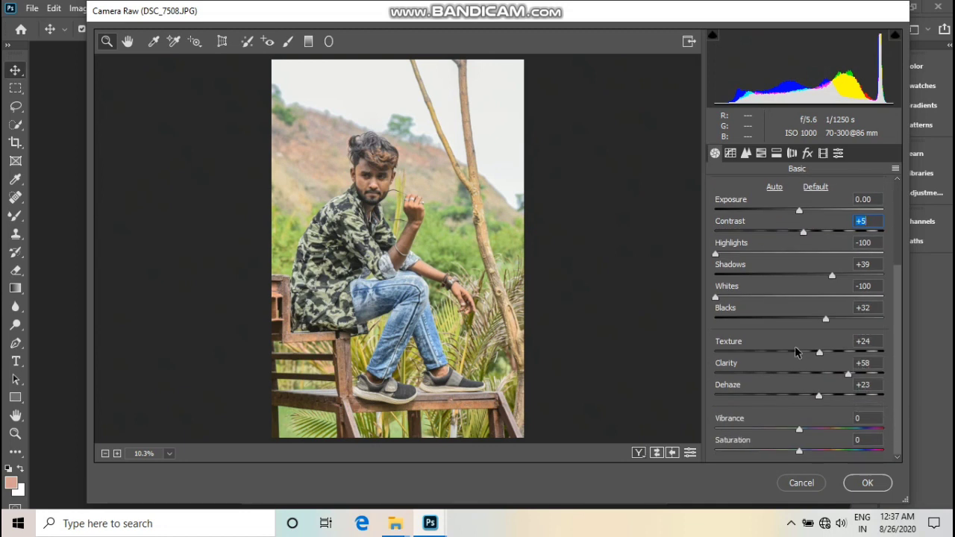
left_click_drag(833, 431, 895, 435)
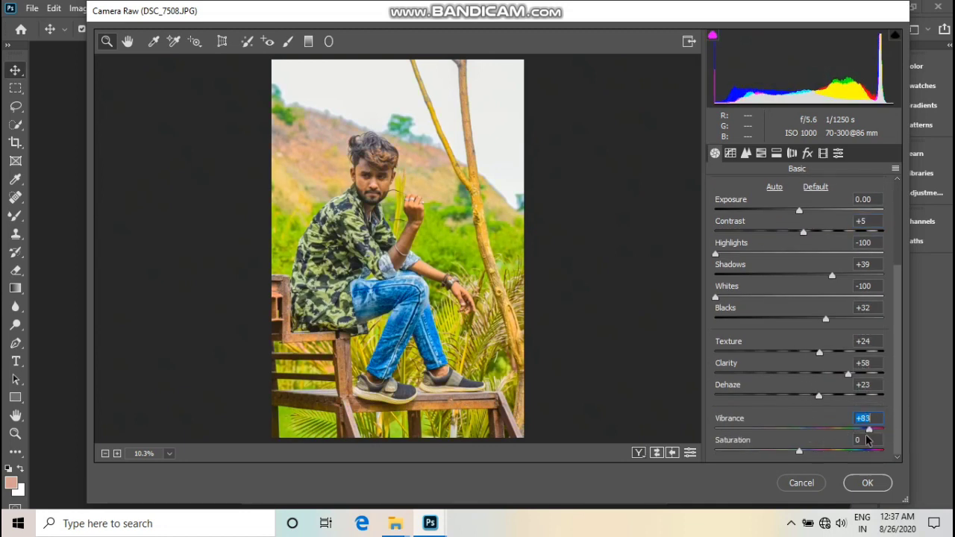
Step: Brighten the orange tones with HSL Oranges luminance at +23
left_click(775, 153)
left_click(761, 153)
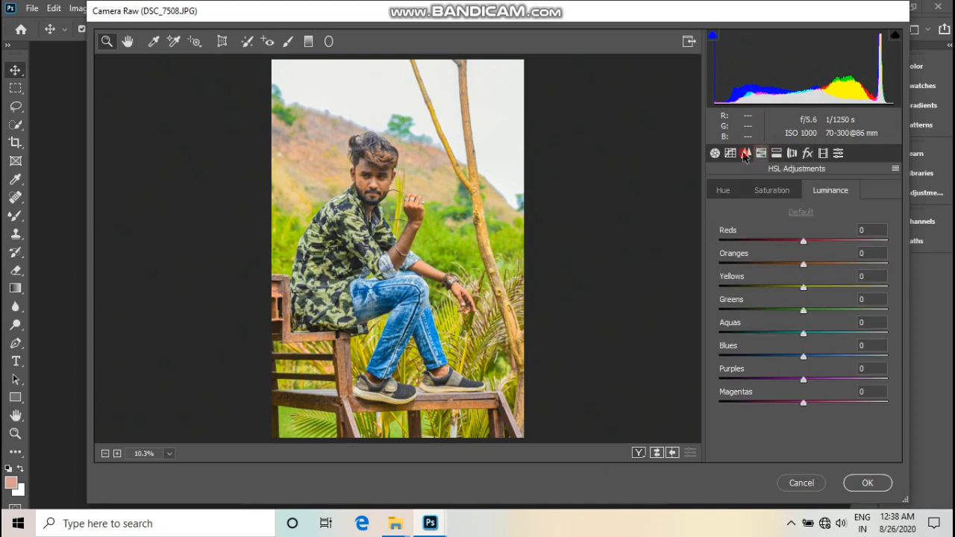
left_click(774, 192)
left_click(830, 190)
left_click_drag(815, 265, 824, 267)
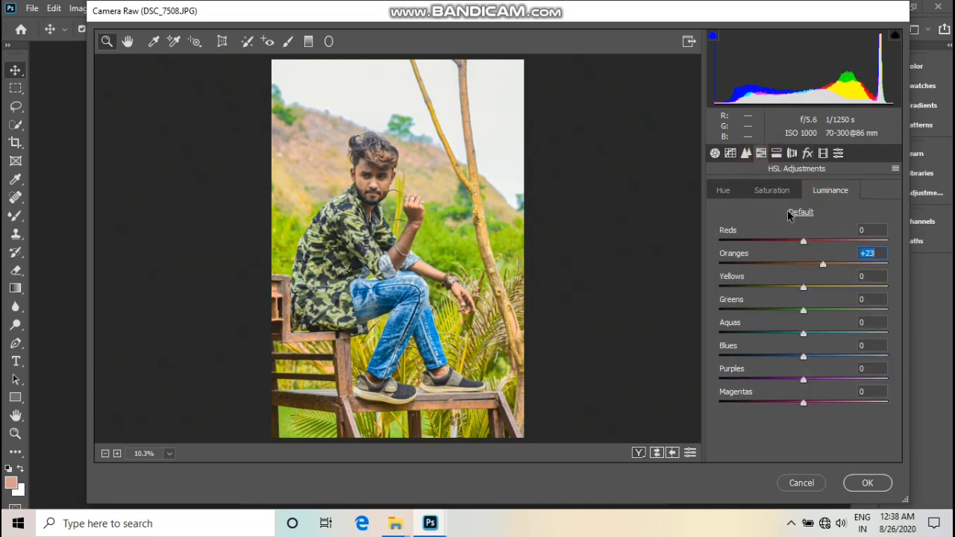
Step: Set HSL saturation to Oranges -17, Blues -100 and Yellows -43
left_click(770, 192)
left_click_drag(803, 311, 734, 317)
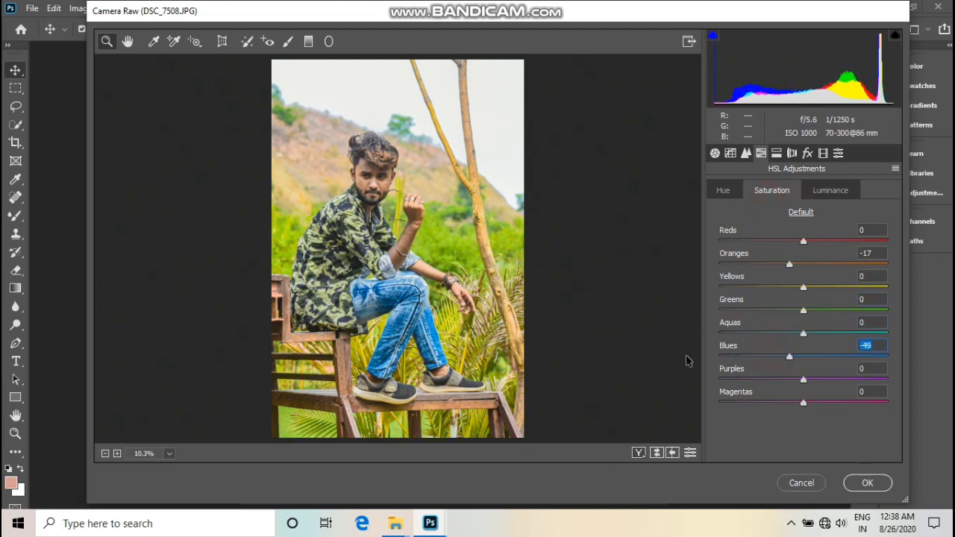
left_click(719, 357)
mouse_move(803, 288)
left_mouse_down()
mouse_move(769, 290)
mouse_move(787, 288)
mouse_move(704, 315)
mouse_move(915, 322)
mouse_move(720, 309)
left_mouse_up()
left_click(830, 190)
left_click(771, 190)
Step: Shift the Greens hue to -100 to turn the foliage yellow, also adjusting Yellows hue
left_click(723, 190)
double_click(720, 309)
left_click_drag(803, 287, 729, 288)
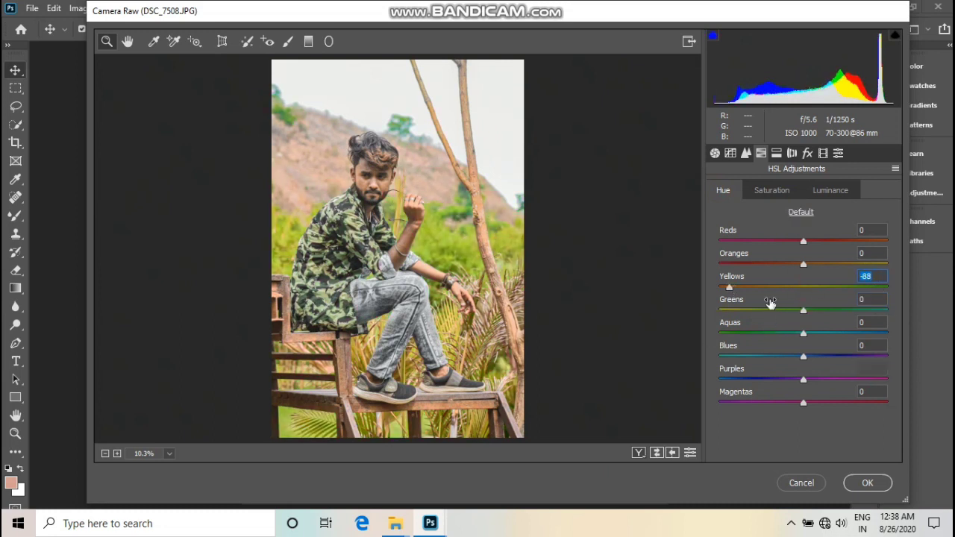
type("0")
left_click_drag(798, 313, 699, 314)
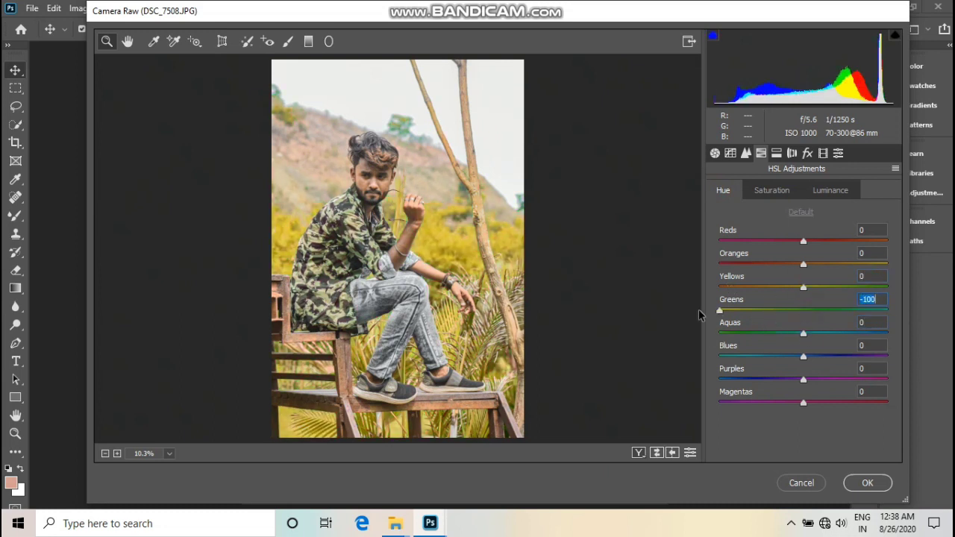
Step: Add a slight dark Post Crop Vignette of -11 after a before/after preview
key("p")
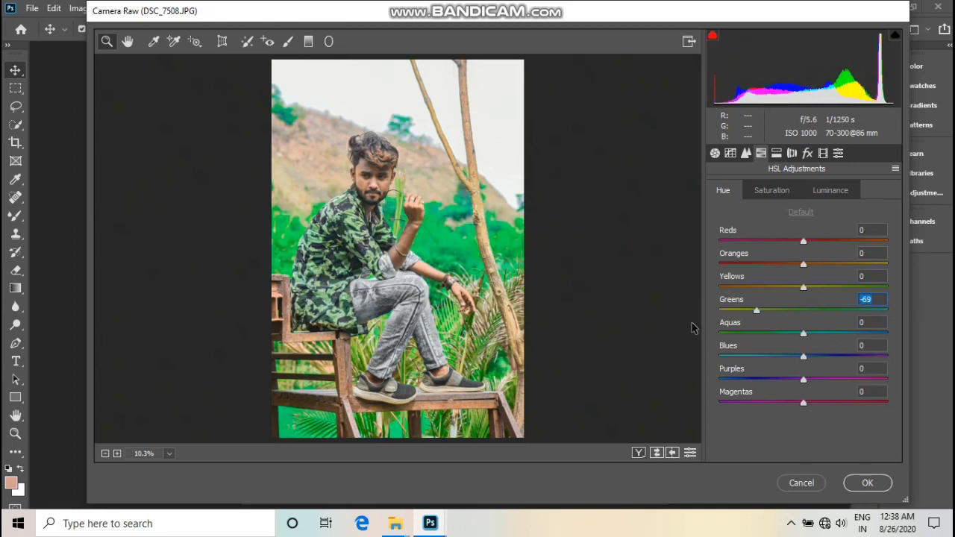
key("p")
left_click(823, 153)
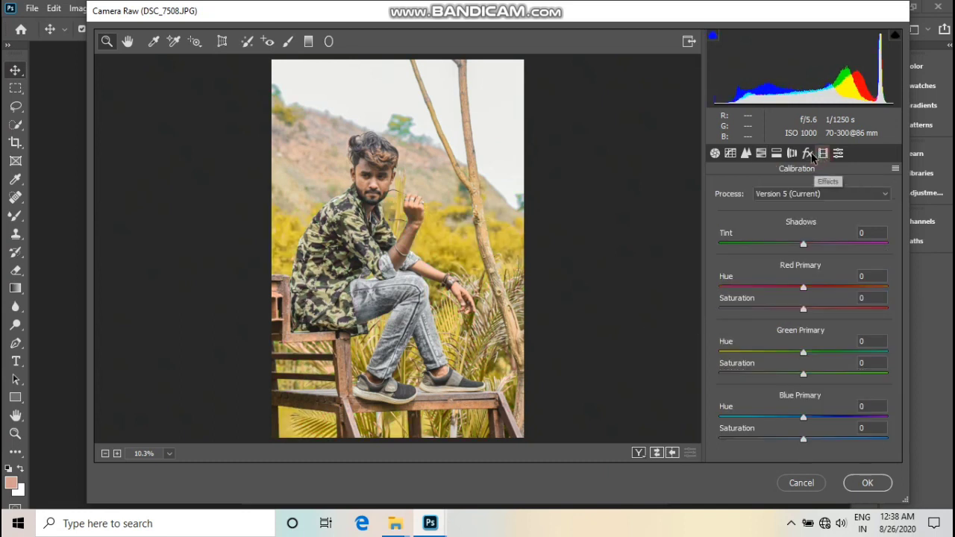
left_click(807, 153)
left_click_drag(805, 335, 794, 335)
Step: Raise the Green Primary Hue in Calibration, apply the grade and zoom toward the face
left_click(836, 154)
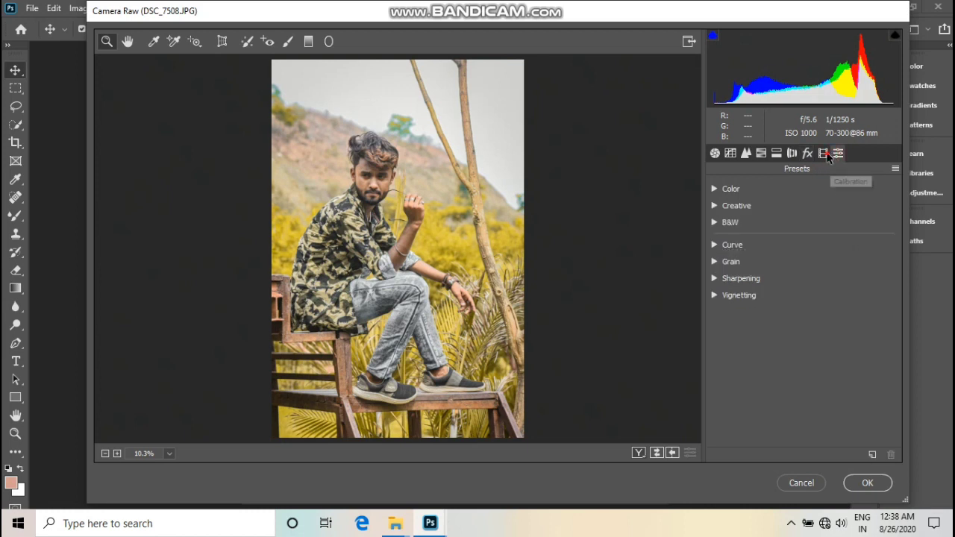
left_click(822, 153)
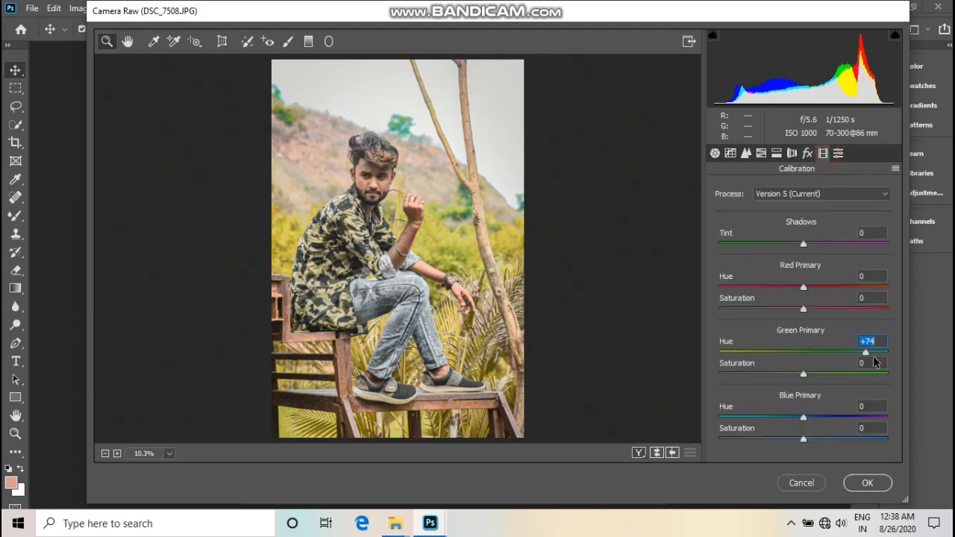
left_click(863, 491)
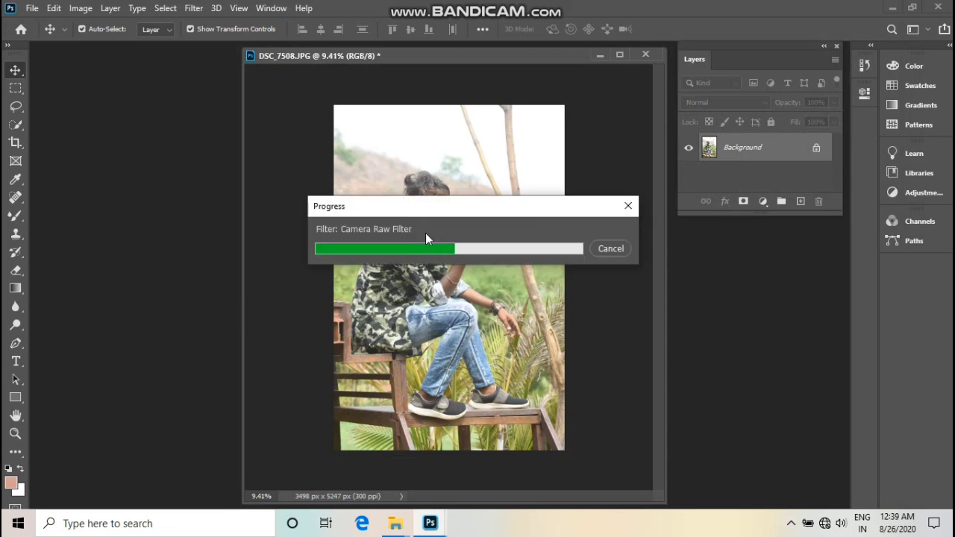
key("ctrl+plus")
key("ctrl+plus")
key("ctrl+plus")
key("ctrl+plus")
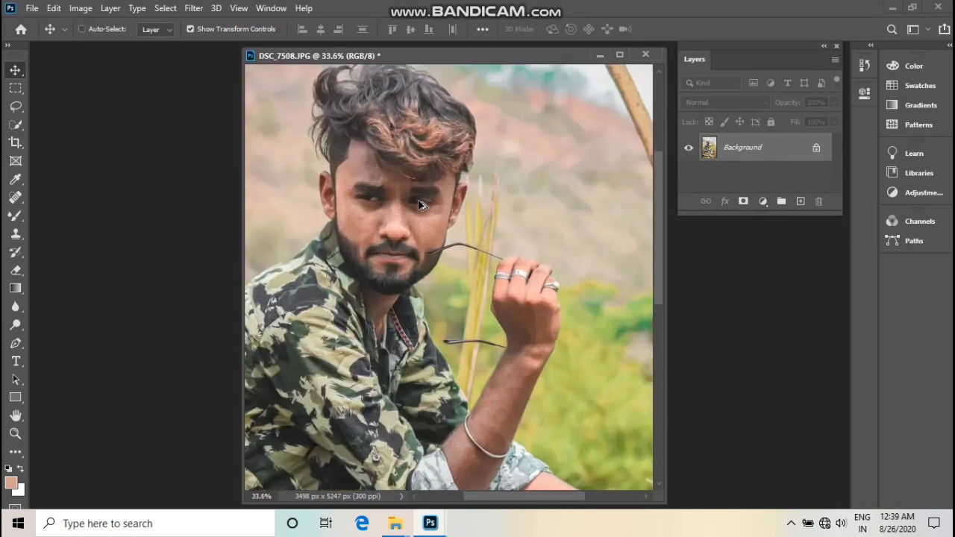
key("ctrl+plus")
Step: Duplicate the photo layer as Layer 1 and zoom in on the face
key("ctrl+j")
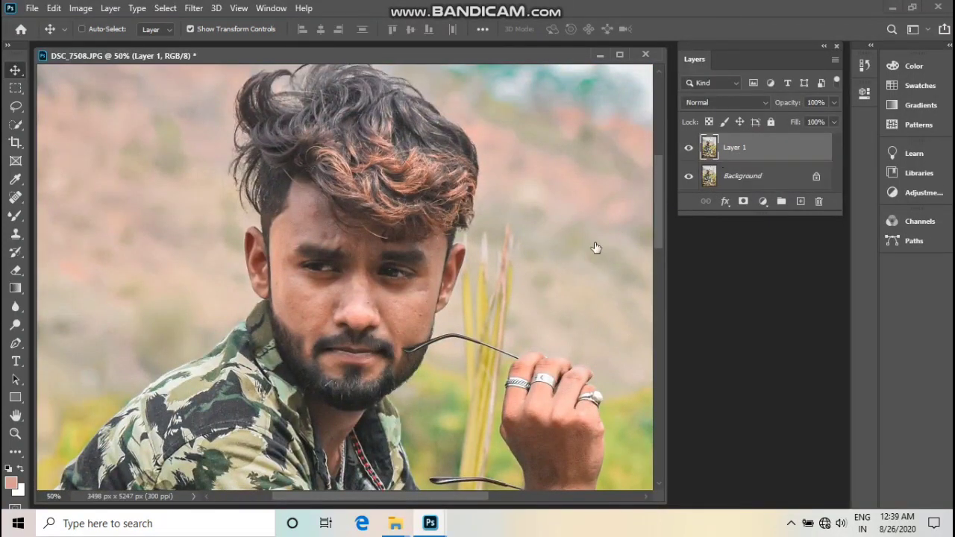
scroll(437, 256, "up", 2)
scroll(315, 264, "up", 3)
scroll(314, 288, "up", 3)
Step: Smooth the cheek skin with the Mixer Brush, adjusting the brush size
key("b")
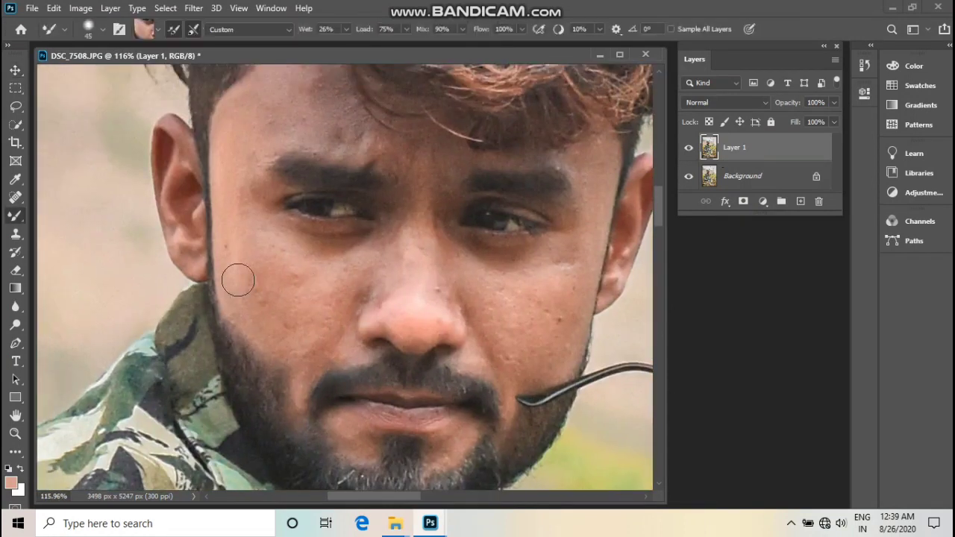
scroll(298, 279, "up", 2)
key("bracketright")
key("bracketright")
key("bracketright")
mouse_move(298, 279)
left_mouse_down()
mouse_move(268, 256)
mouse_move(249, 217)
mouse_move(292, 320)
mouse_move(285, 297)
mouse_move(316, 264)
mouse_move(300, 229)
mouse_move(368, 265)
mouse_move(363, 245)
mouse_move(335, 320)
mouse_move(351, 301)
left_mouse_up()
key("bracketleft")
key("bracketleft")
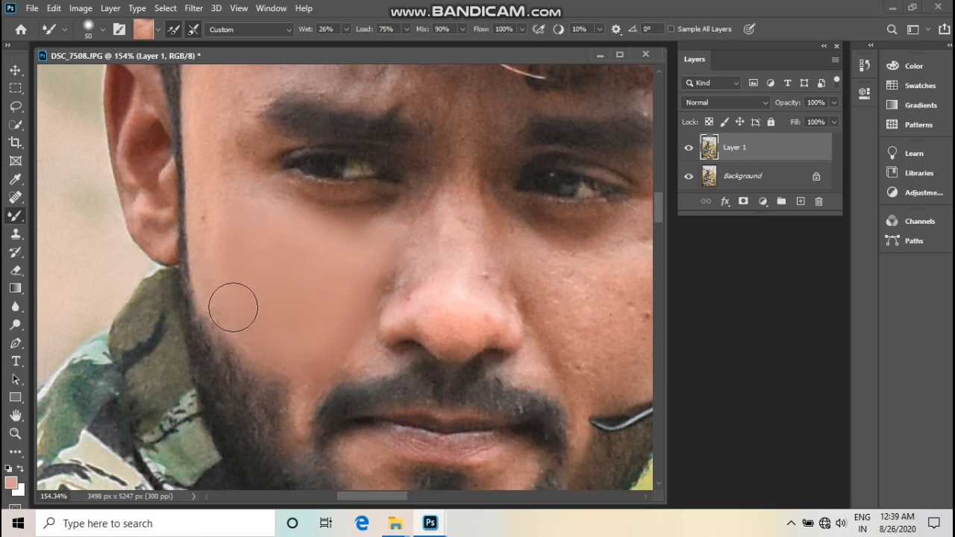
Step: Smooth the forehead skin above the eyebrow up toward the hairline
mouse_move(211, 225)
left_mouse_down()
mouse_move(234, 266)
mouse_move(245, 330)
left_mouse_up()
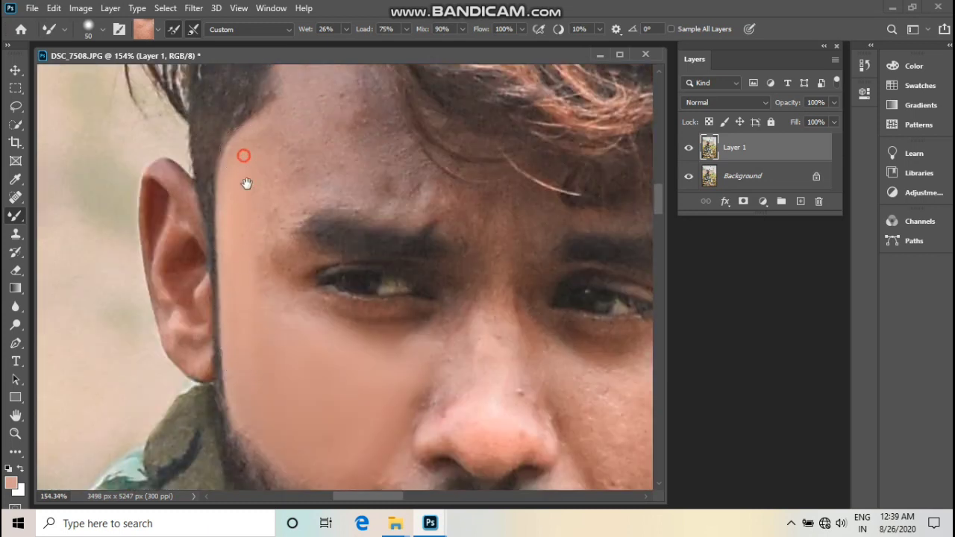
left_click_drag(247, 191, 247, 242)
left_click_drag(302, 199, 271, 208)
key("bracketright")
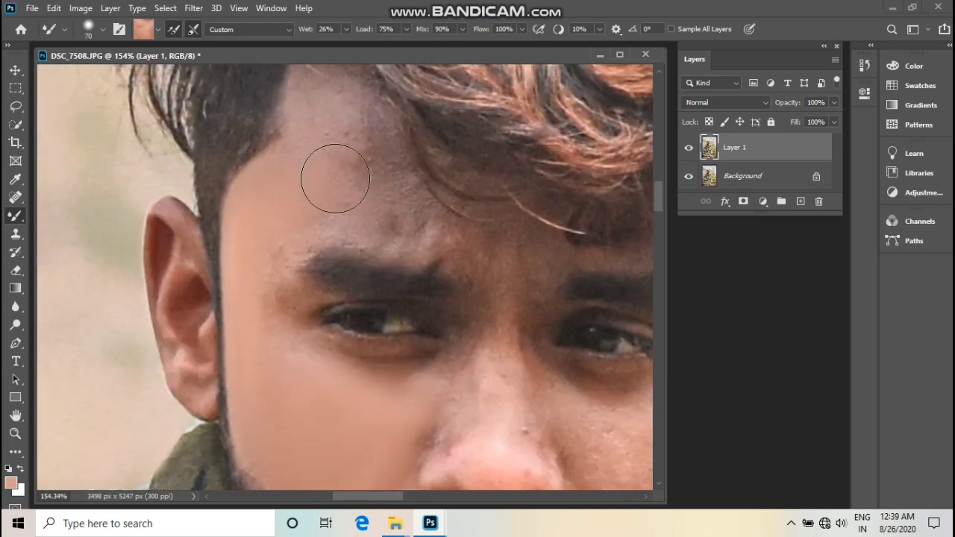
left_click_drag(330, 113, 353, 191)
mouse_move(353, 229)
left_mouse_down()
mouse_move(341, 160)
mouse_move(399, 235)
left_mouse_up()
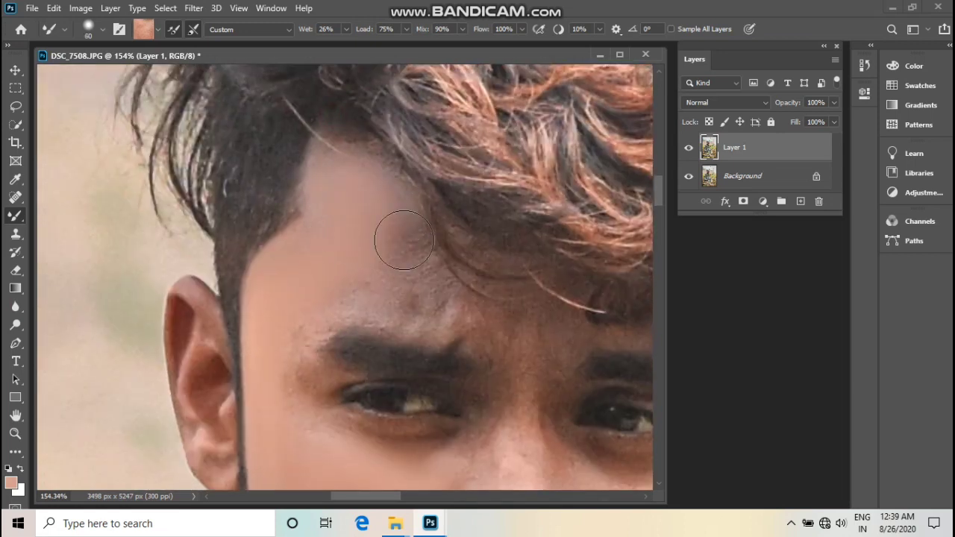
left_click_drag(401, 275, 390, 219)
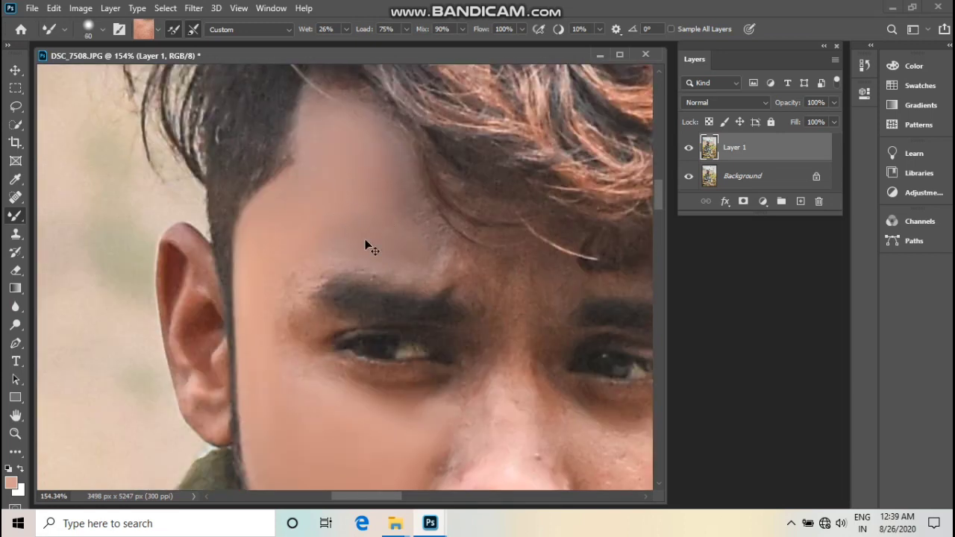
left_click_drag(343, 191, 415, 241)
mouse_move(380, 204)
left_mouse_down()
mouse_move(357, 224)
mouse_move(426, 256)
mouse_move(370, 258)
left_mouse_up()
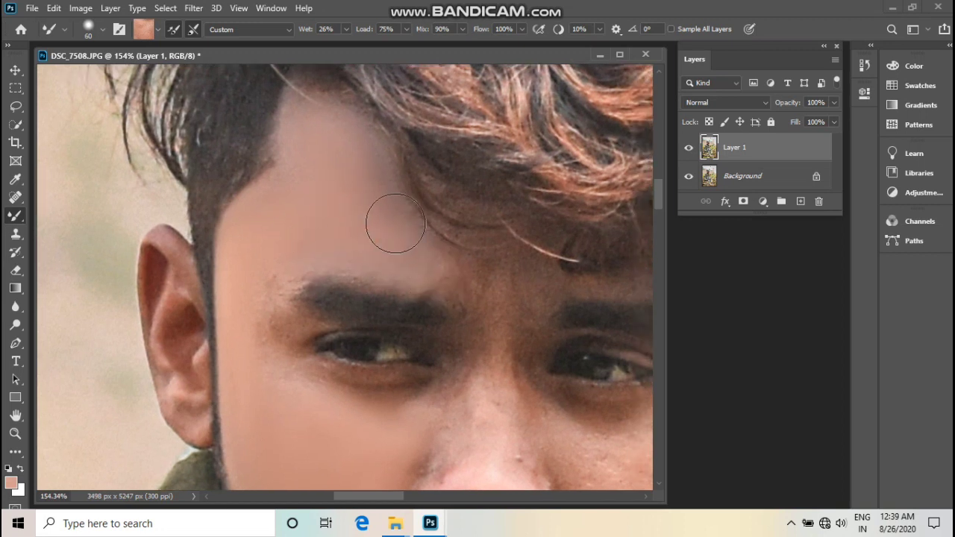
left_click_drag(325, 220, 378, 160)
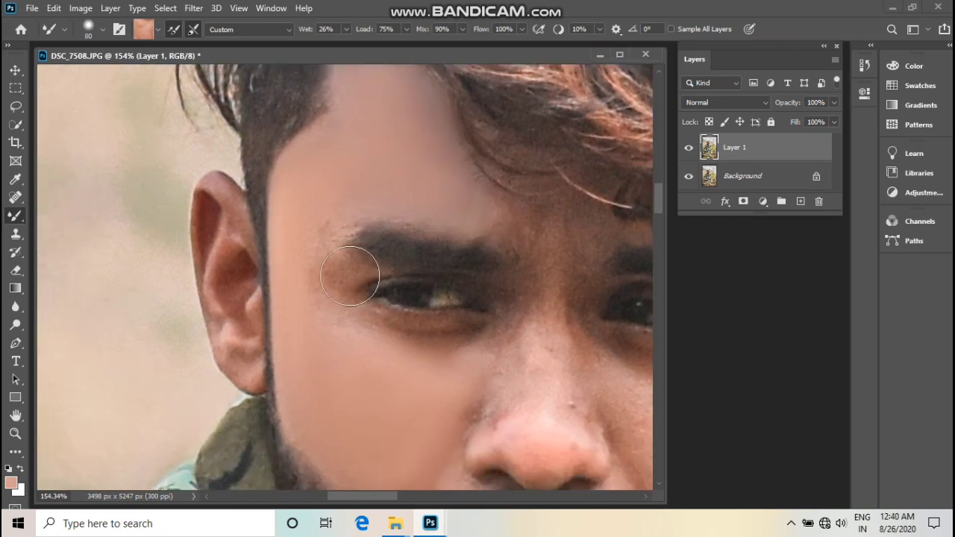
Step: Smooth the skin on the nose bridge, nose tip and left nostril
scroll(345, 265, "down", 2)
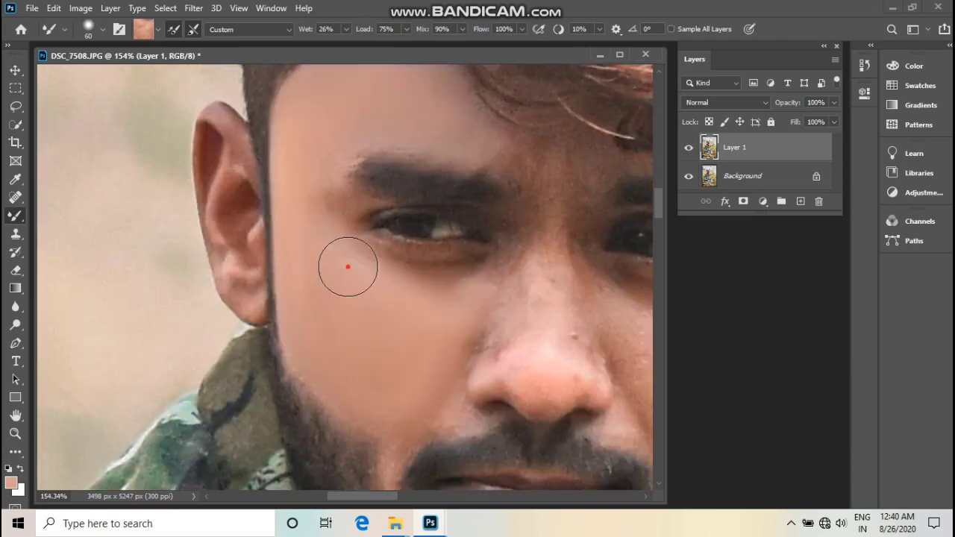
scroll(350, 247, "down", 2)
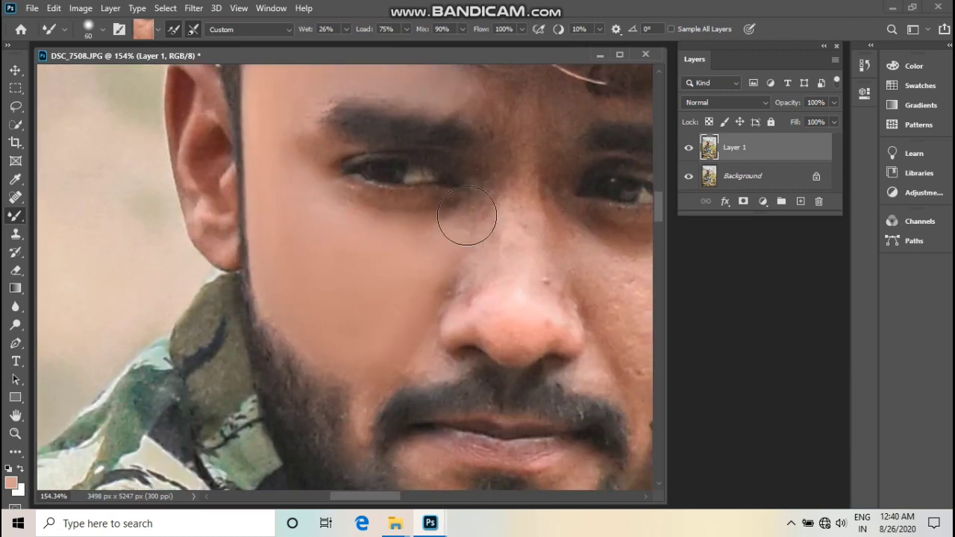
mouse_move(465, 213)
left_mouse_down()
mouse_move(326, 239)
mouse_move(249, 324)
left_mouse_up()
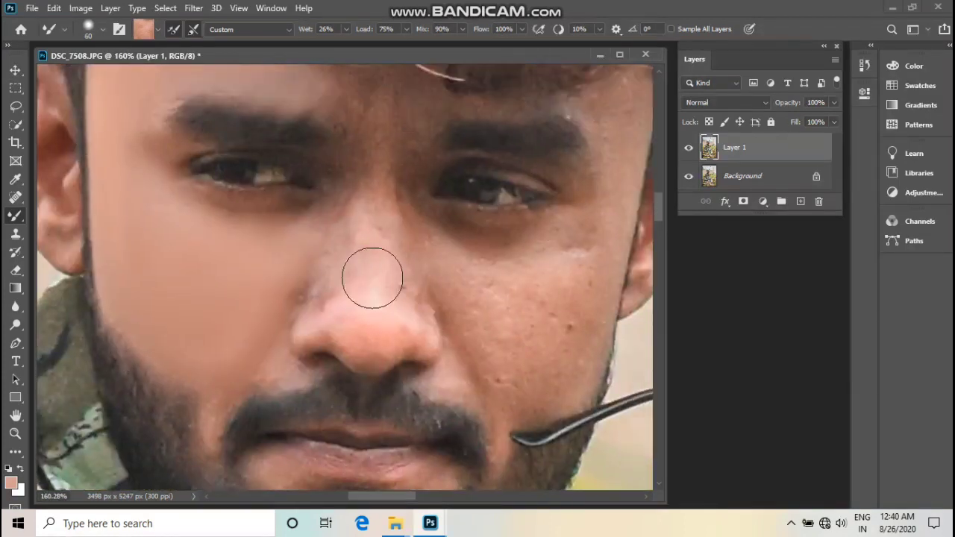
mouse_move(377, 308)
left_mouse_down()
mouse_move(396, 263)
mouse_move(333, 300)
left_mouse_up()
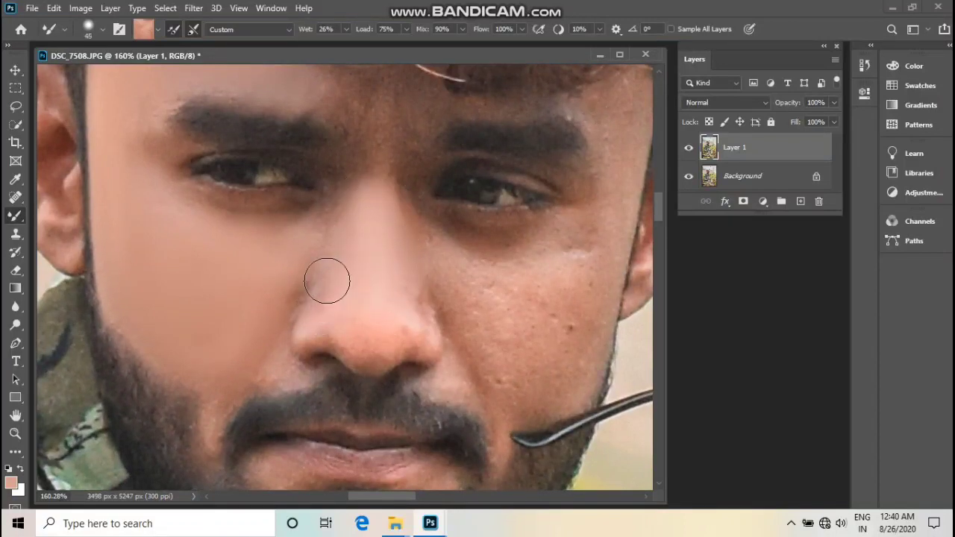
mouse_move(305, 273)
left_mouse_down()
mouse_move(331, 305)
mouse_move(303, 352)
left_mouse_up()
mouse_move(322, 405)
left_mouse_down()
mouse_move(351, 405)
mouse_move(395, 384)
left_mouse_up()
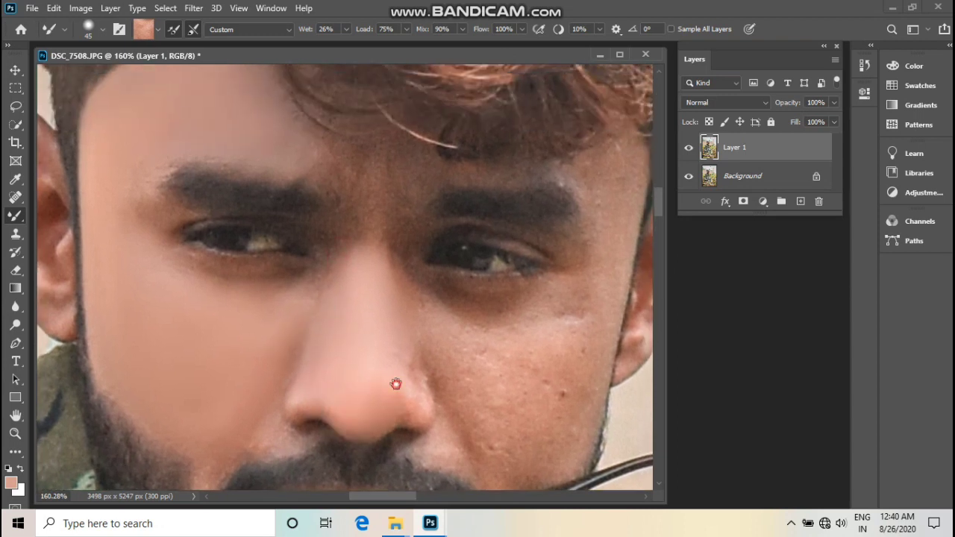
Step: Smooth the right cheek under the eye with a slightly larger brush
left_click_drag(383, 286, 341, 246)
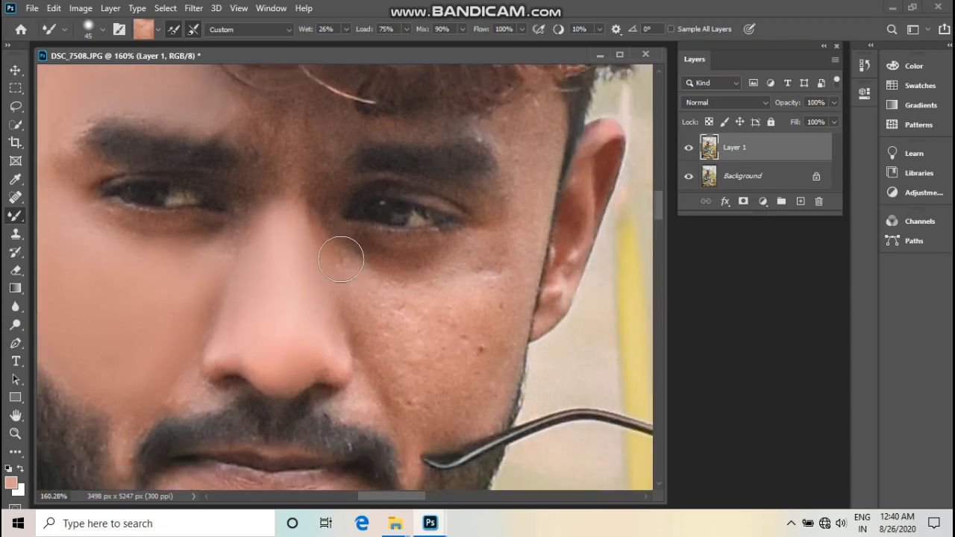
key("bracketright")
scroll(478, 307, "down", 1)
mouse_move(477, 307)
left_mouse_down()
mouse_move(469, 226)
mouse_move(458, 284)
mouse_move(428, 276)
mouse_move(428, 322)
left_mouse_up()
key("bracketright")
key("bracketright")
key("bracketleft")
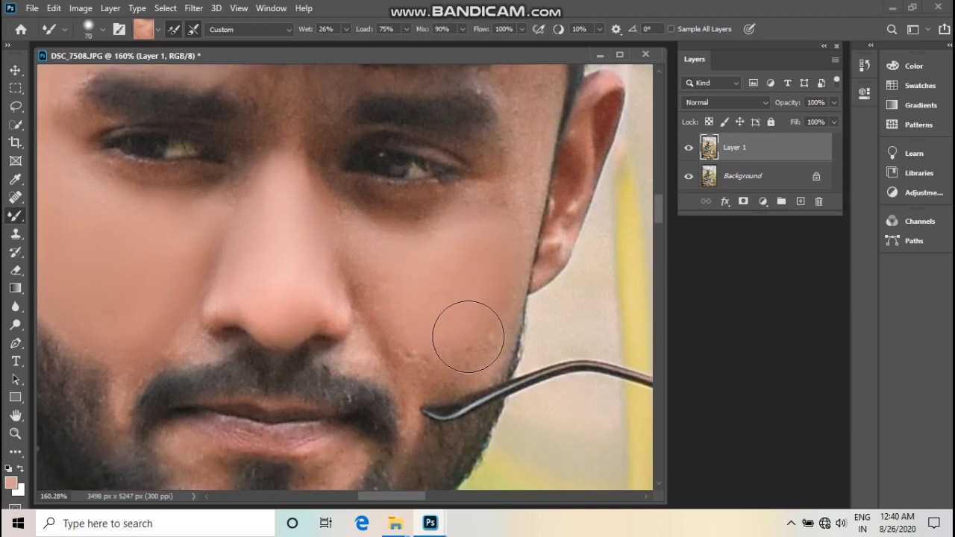
Step: Smooth the skin above the right eyebrow
left_click_drag(394, 266, 401, 305)
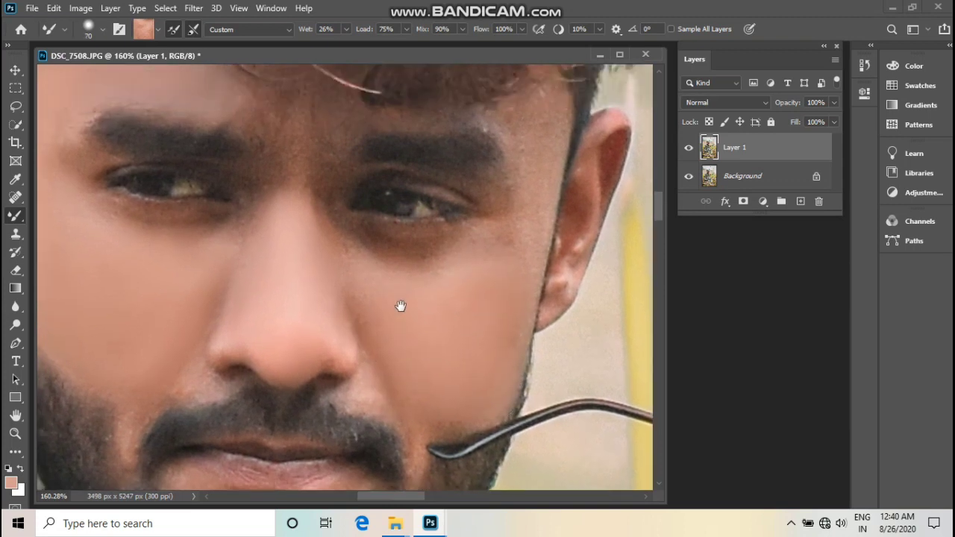
key("bracketleft")
key("bracketleft")
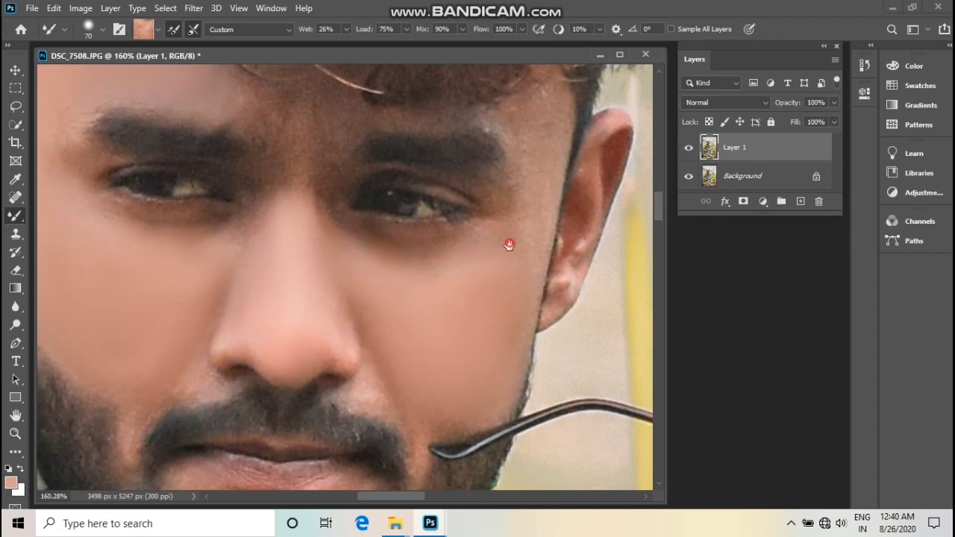
left_click_drag(507, 245, 505, 257)
scroll(539, 236, "up", 2)
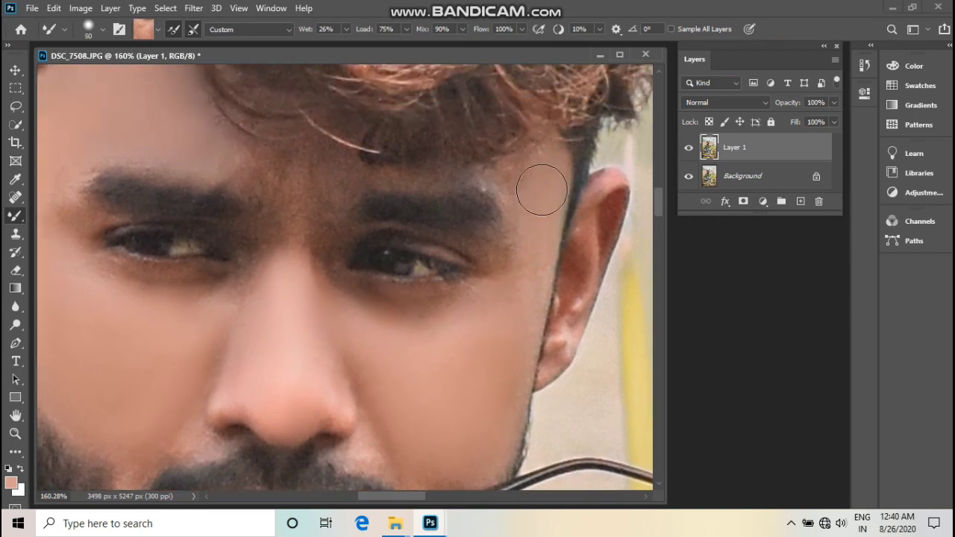
mouse_move(291, 178)
left_mouse_down()
mouse_move(348, 225)
mouse_move(377, 231)
left_mouse_up()
key("bracketright")
key("bracketright")
left_click_drag(337, 325, 335, 294)
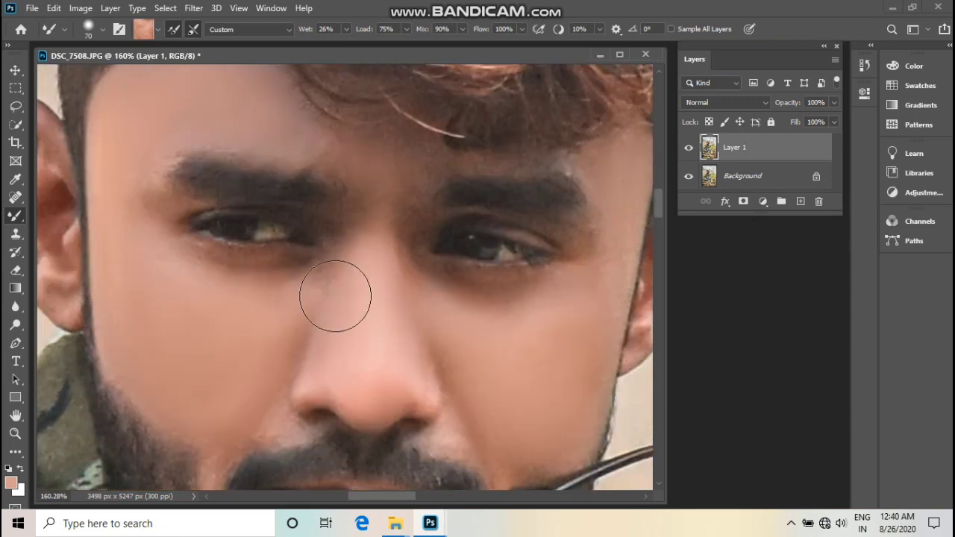
left_click_drag(560, 195, 455, 199)
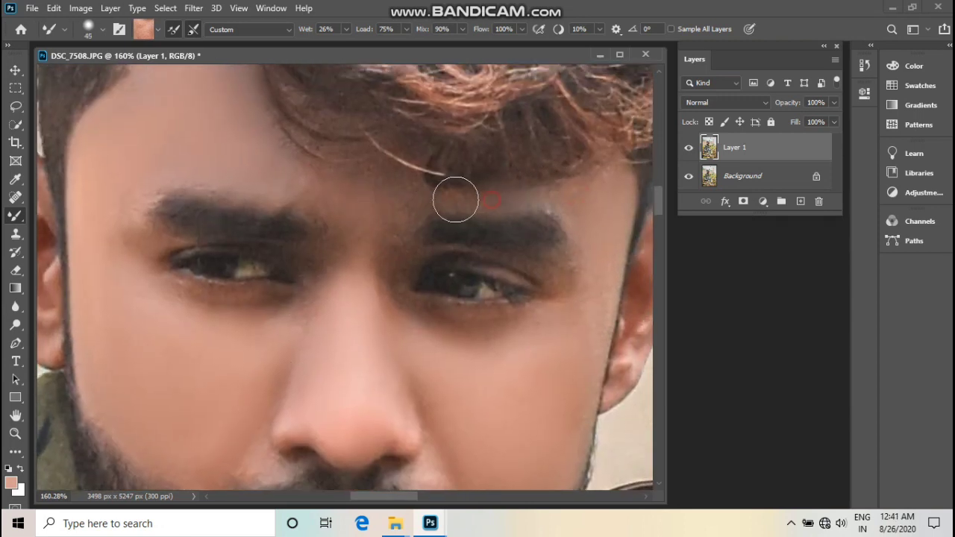
scroll(408, 228, "down", 3)
scroll(388, 194, "down", 3)
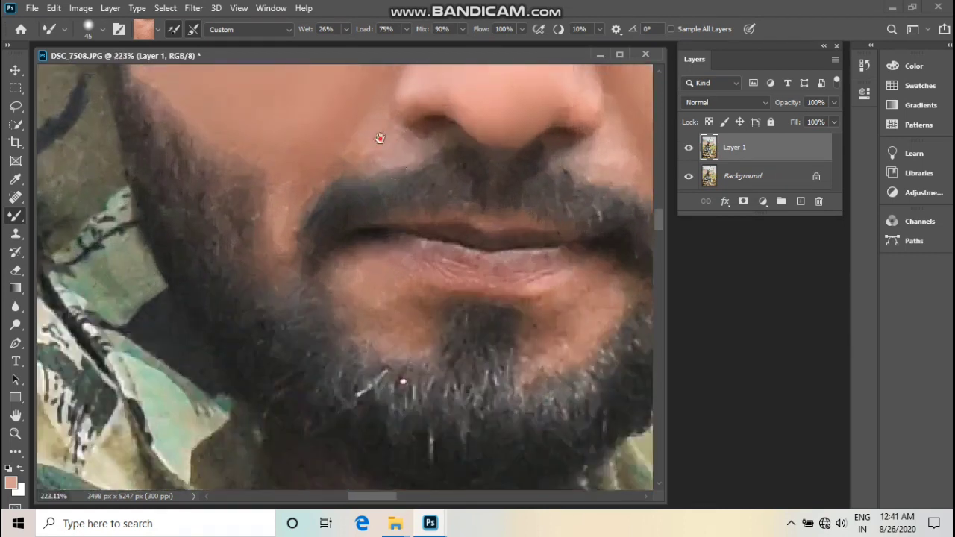
scroll(380, 176, "up", 4)
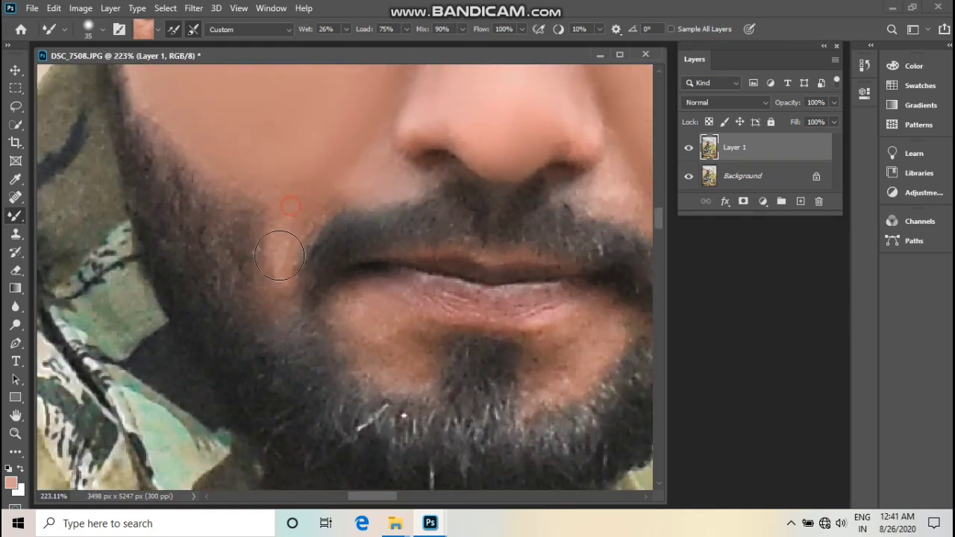
scroll(351, 182, "right", 3)
scroll(365, 177, "right", 2)
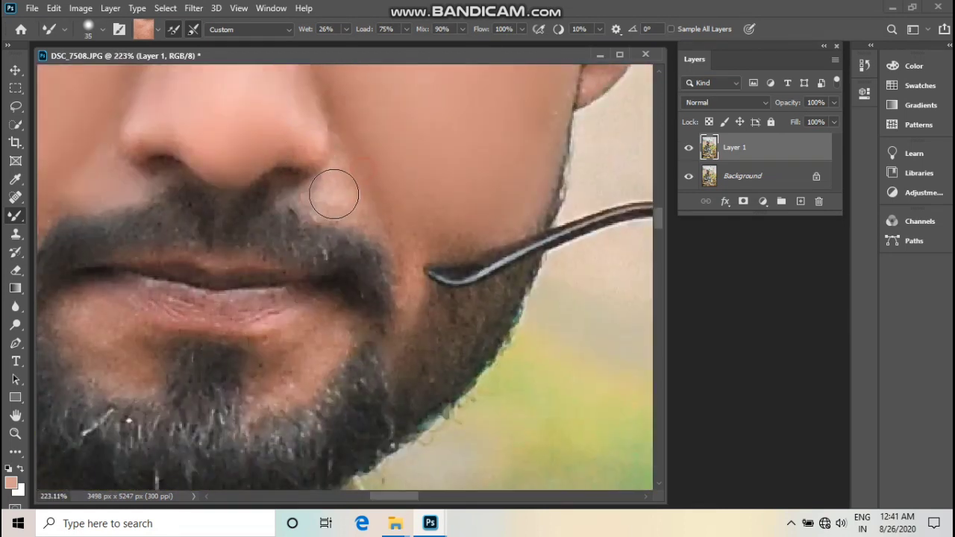
scroll(401, 256, "down", 2)
scroll(401, 255, "left", 1)
scroll(402, 223, "down", 2)
scroll(403, 224, "left", 1)
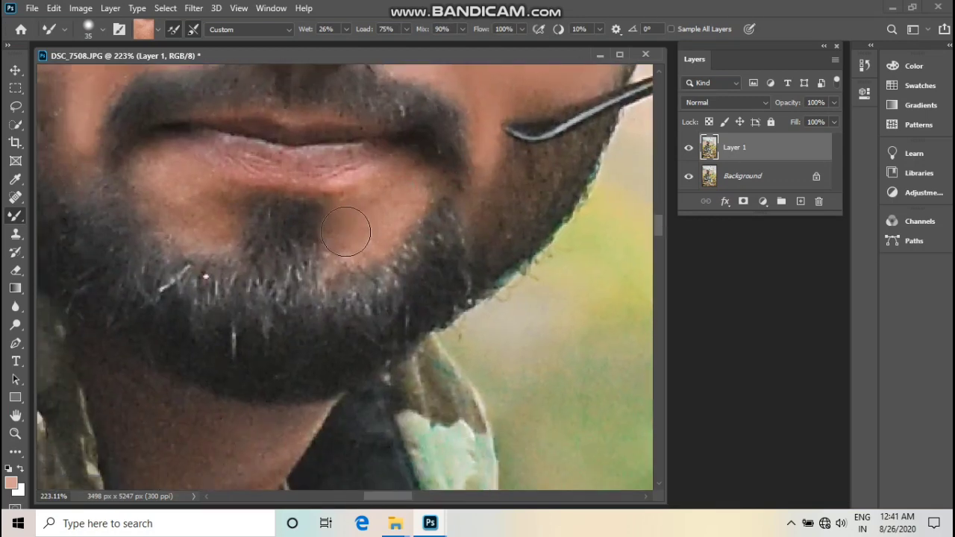
scroll(190, 203, "down", 2)
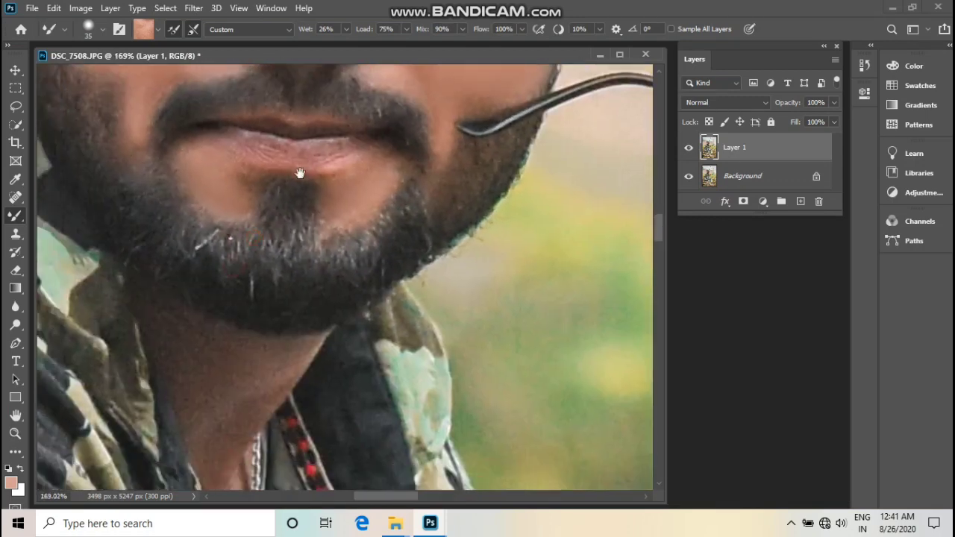
scroll(269, 301, "down", 3)
key("bracketright")
key("bracketright")
key("bracketright")
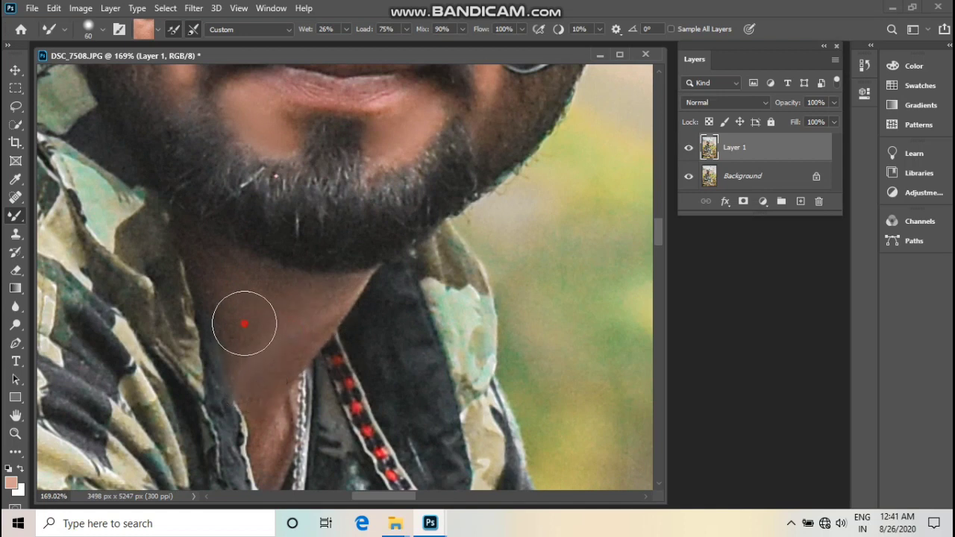
key("bracketleft")
key("bracketleft")
scroll(294, 316, "down", 1)
scroll(321, 226, "down", 1)
Step: Enlarge the brush to 100 and smooth the forearm skin down toward the bangle
scroll(321, 226, "down", 3)
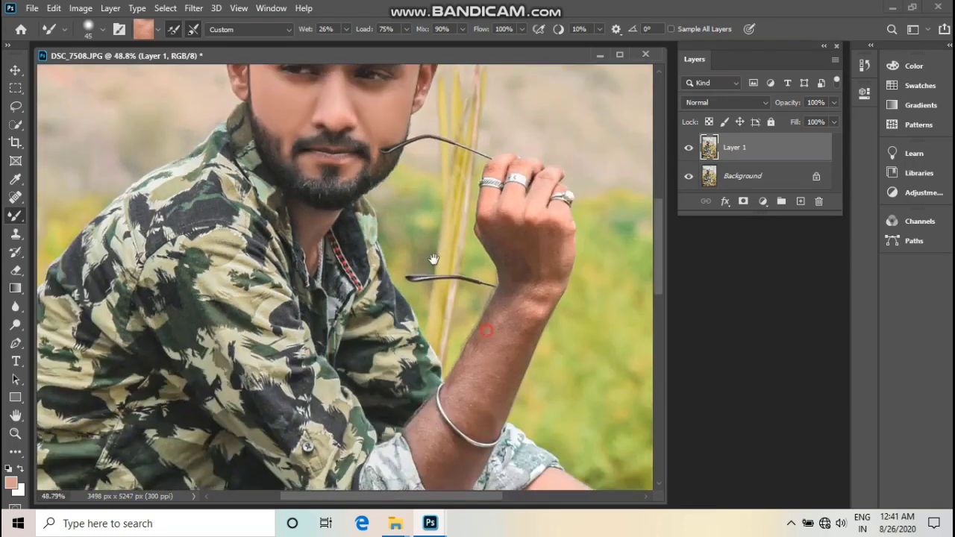
scroll(433, 260, "up", 2)
scroll(380, 324, "up", 1)
key("bracketright")
key("bracketright")
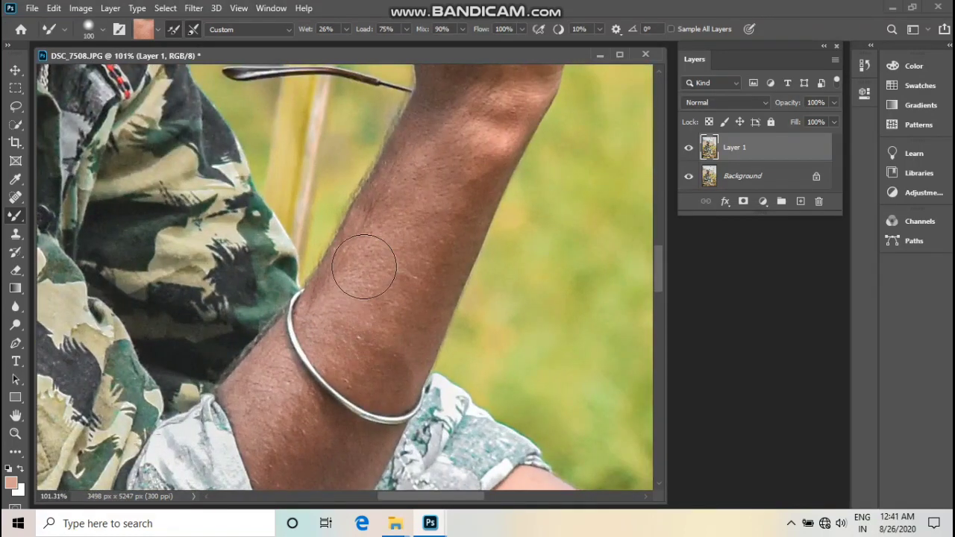
left_click_drag(414, 189, 405, 206)
left_click_drag(426, 139, 419, 246)
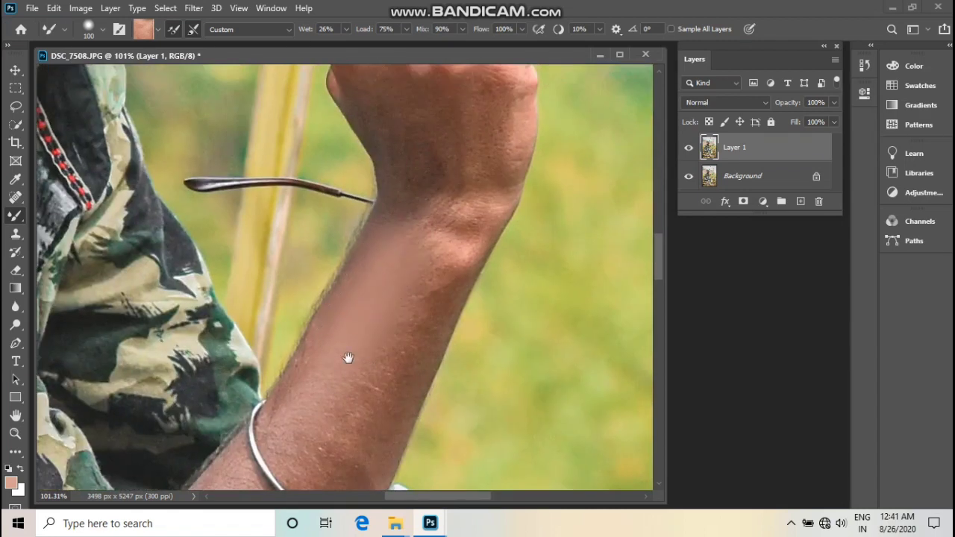
left_click_drag(348, 357, 384, 243)
mouse_move(449, 196)
left_mouse_down()
mouse_move(405, 223)
mouse_move(373, 277)
mouse_move(362, 256)
mouse_move(333, 343)
mouse_move(344, 314)
left_mouse_up()
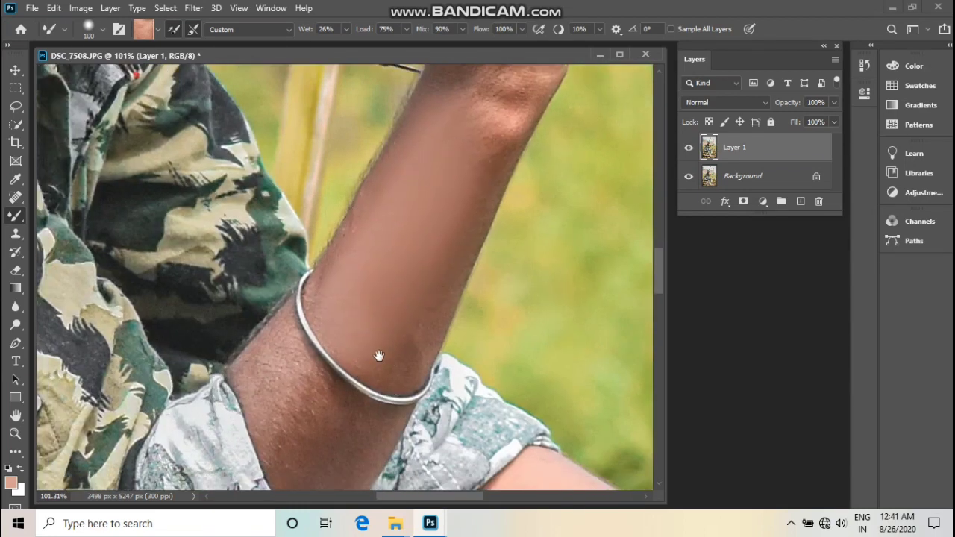
Step: Smooth the forearm skin below the bangle and near the sleeve
left_click_drag(485, 166, 531, 62)
left_click_drag(344, 248, 346, 234)
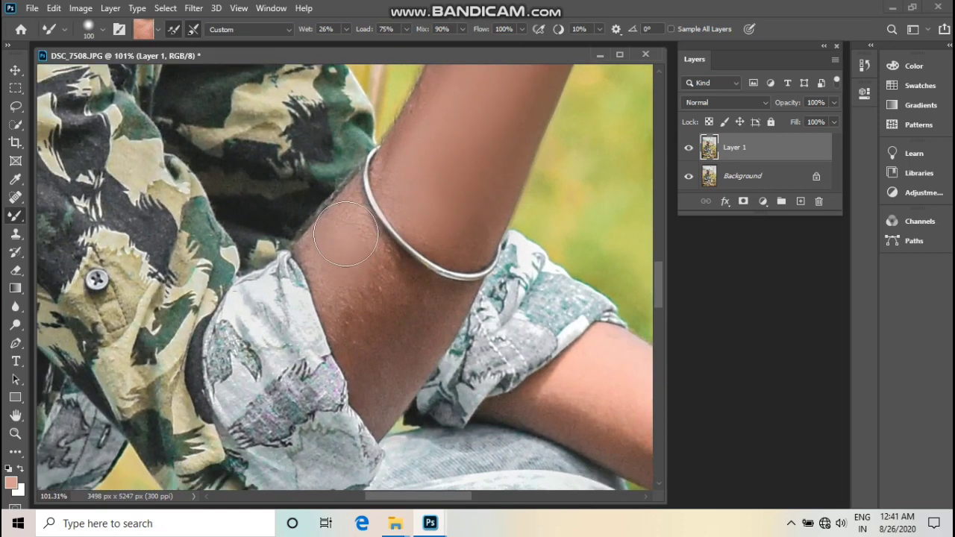
mouse_move(343, 283)
left_mouse_down()
mouse_move(366, 261)
mouse_move(414, 311)
left_mouse_up()
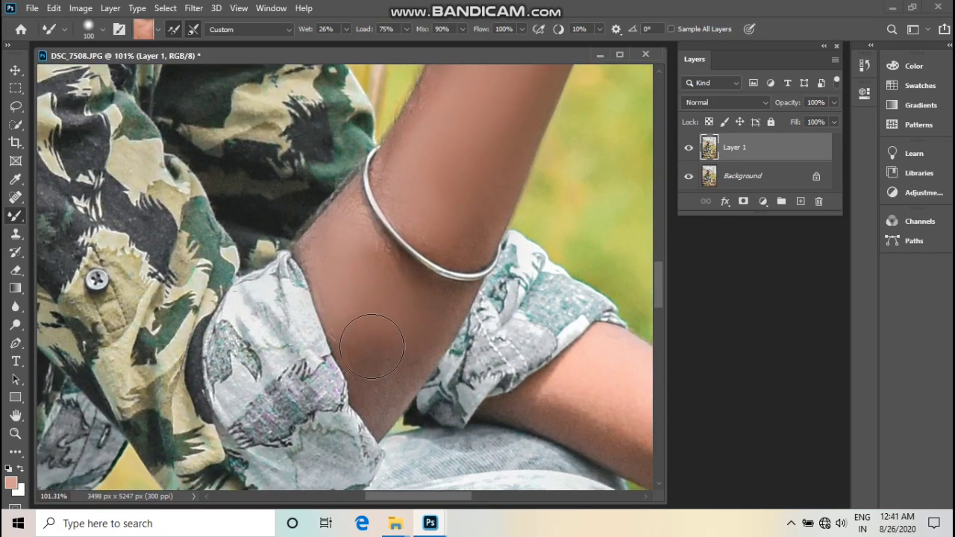
scroll(396, 283, "up", 2)
key("bracketleft")
key("bracketleft")
key("bracketleft")
left_click_drag(379, 227, 329, 155)
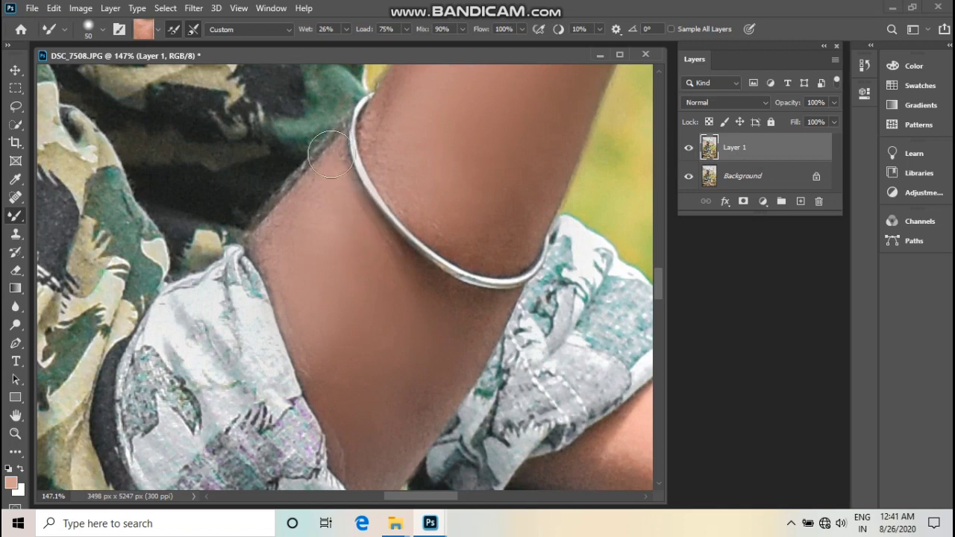
Step: Smooth the skin on the back of the hand and over the knuckles
scroll(505, 239, "down", 3)
scroll(448, 298, "down", 1)
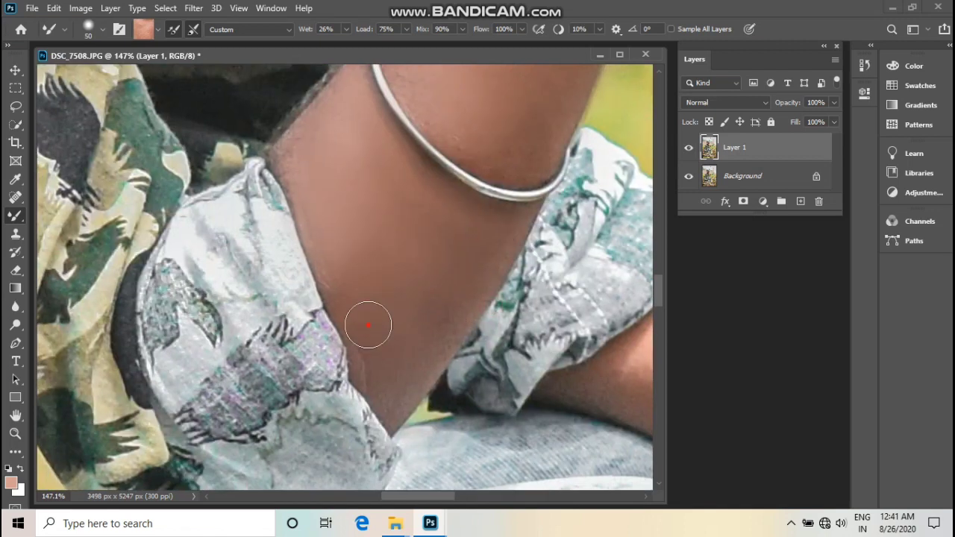
scroll(465, 273, "up", 4)
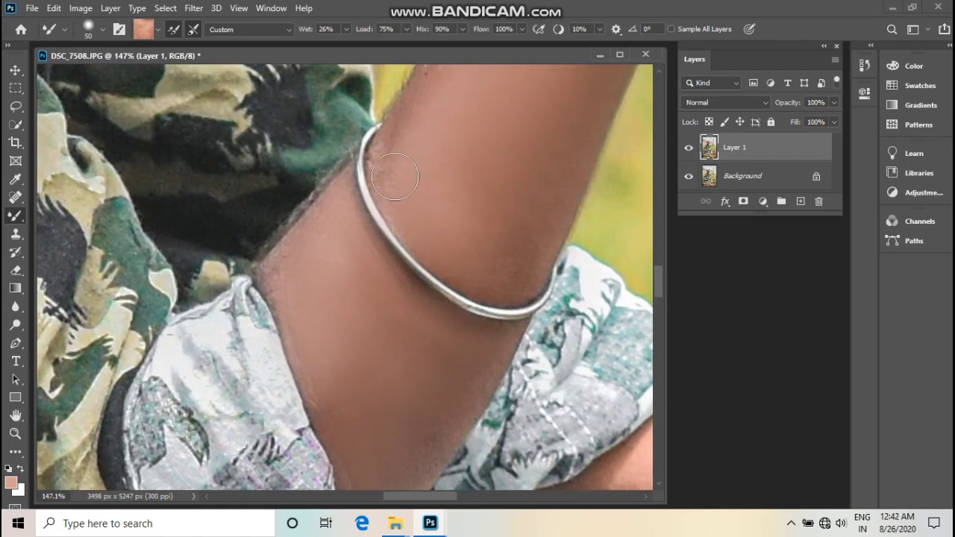
scroll(459, 287, "up", 1)
scroll(402, 296, "up", 4)
scroll(401, 298, "up", 4)
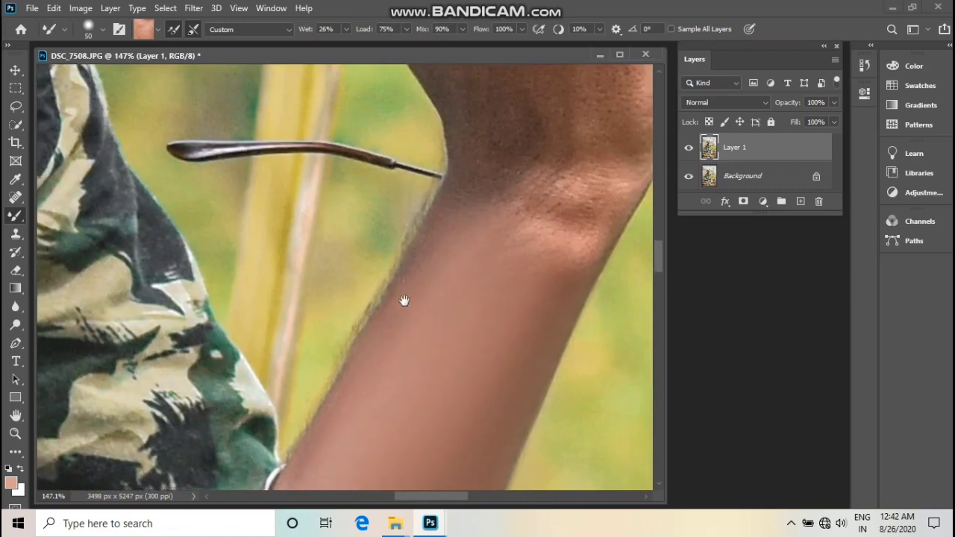
scroll(444, 211, "up", 3)
key("bracketright")
key("bracketright")
left_click_drag(405, 360, 473, 368)
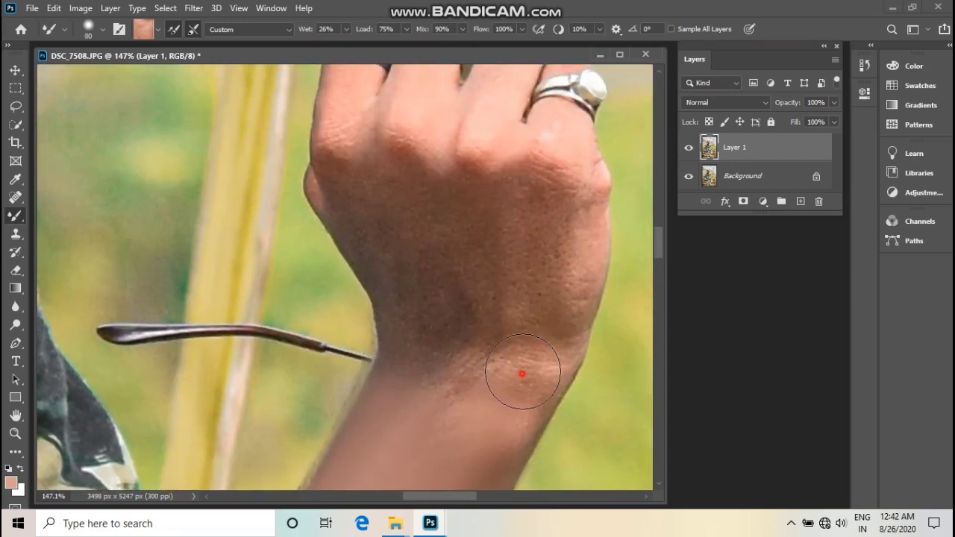
scroll(520, 375, "up", 1)
mouse_move(551, 234)
left_mouse_down()
mouse_move(550, 224)
mouse_move(559, 288)
mouse_move(533, 341)
mouse_move(477, 214)
mouse_move(447, 331)
mouse_move(416, 238)
mouse_move(358, 199)
mouse_move(384, 165)
left_mouse_up()
scroll(384, 164, "up", 3)
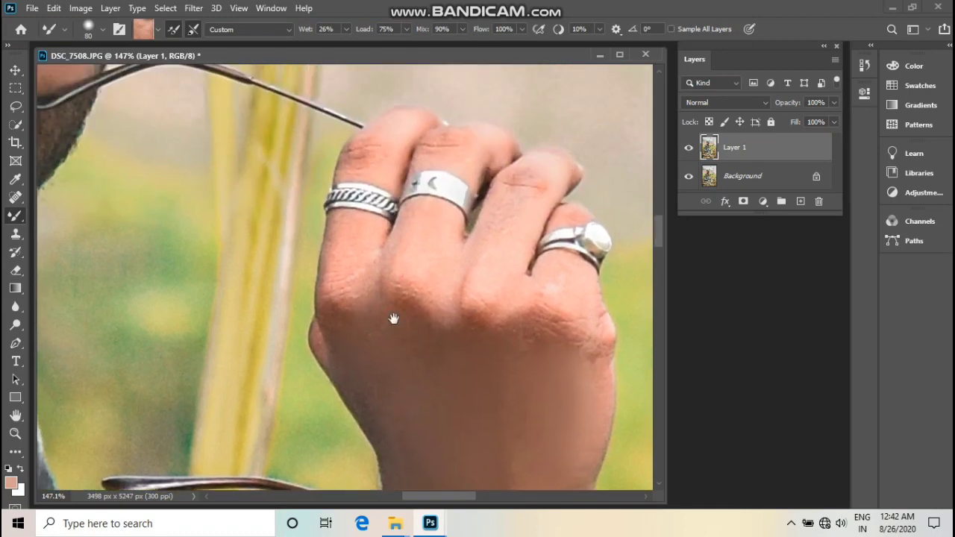
left_click_drag(479, 305, 543, 295)
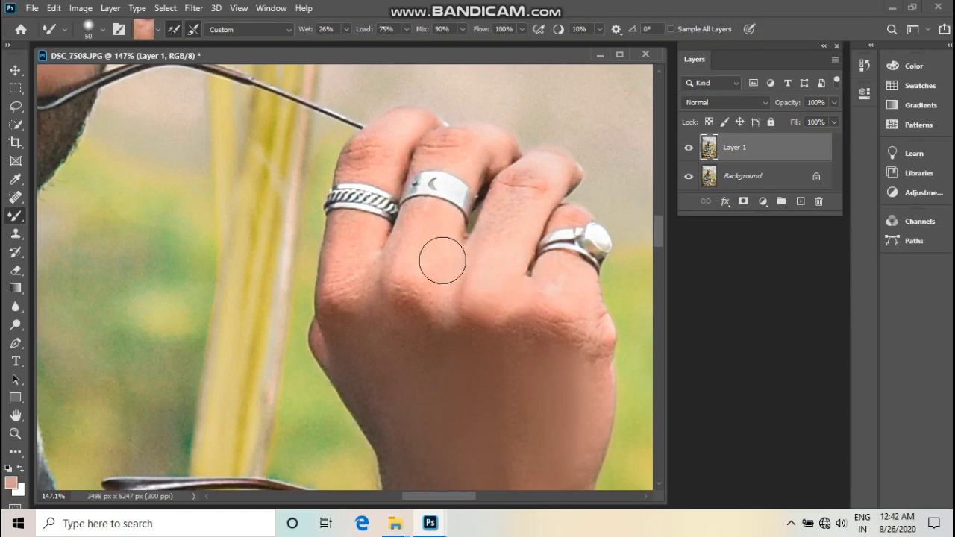
Step: Sample forearm skin colour, smooth the wrist and hand, then fit the photo in view
scroll(348, 264, "up", 2)
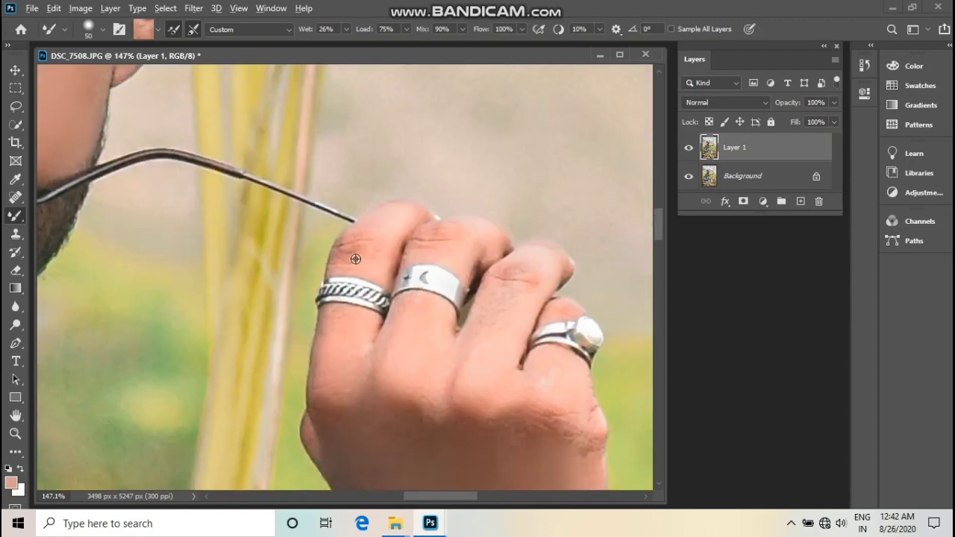
scroll(355, 258, "down", 4)
scroll(355, 268, "down", 2)
scroll(356, 283, "up", 2)
scroll(356, 298, "up", 2)
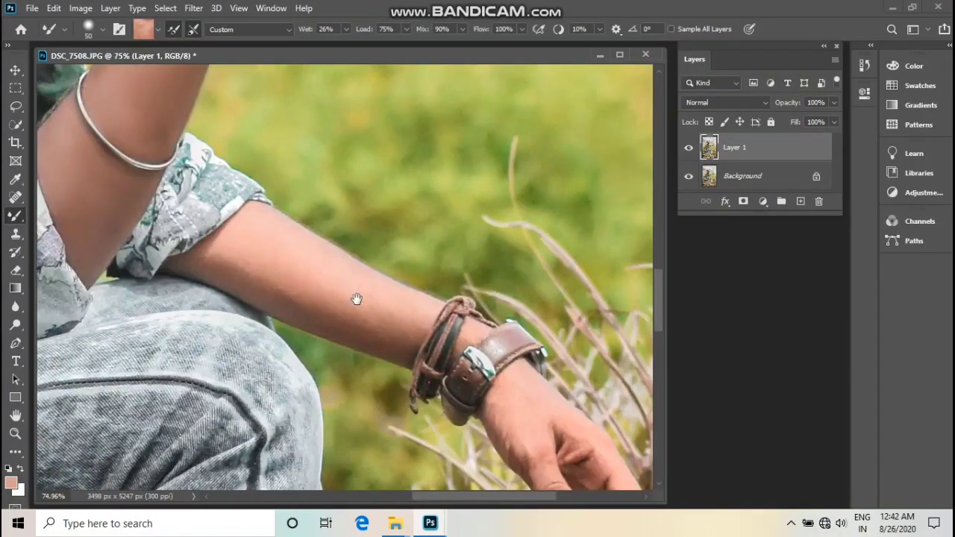
mouse_move(355, 299)
left_mouse_down()
mouse_move(335, 275)
mouse_move(235, 225)
left_mouse_up()
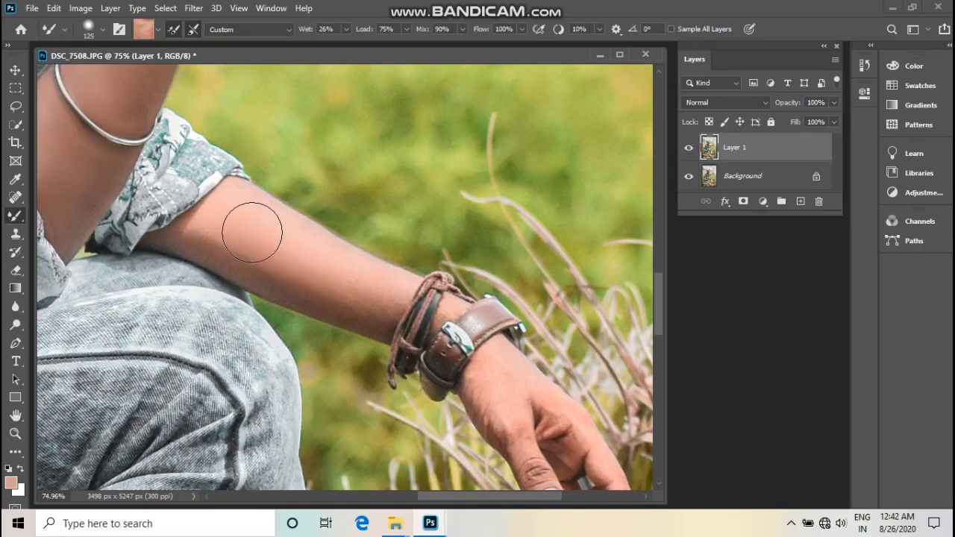
left_click(230, 213, "alt")
left_click_drag(460, 401, 408, 292)
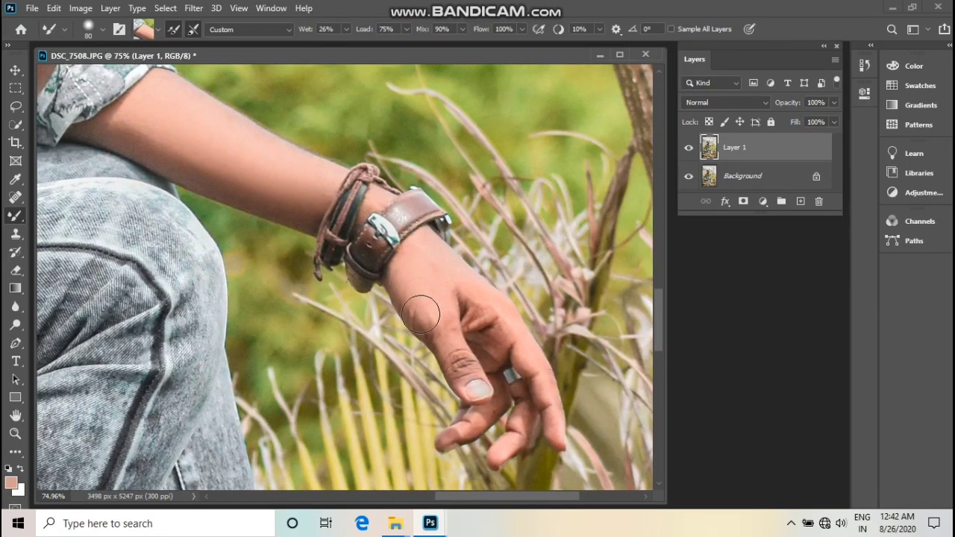
key("ctrl+0")
key("v")
left_click_drag(171, 54, 405, 71)
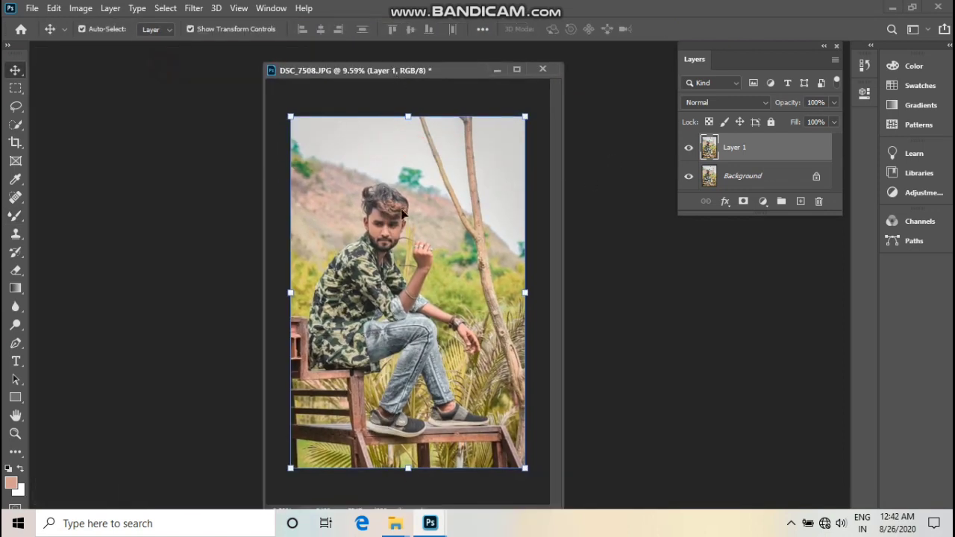
Step: Compare the retouch by toggling Layer 1's visibility, then merge it down
scroll(403, 214, "up", 3)
scroll(523, 204, "up", 2)
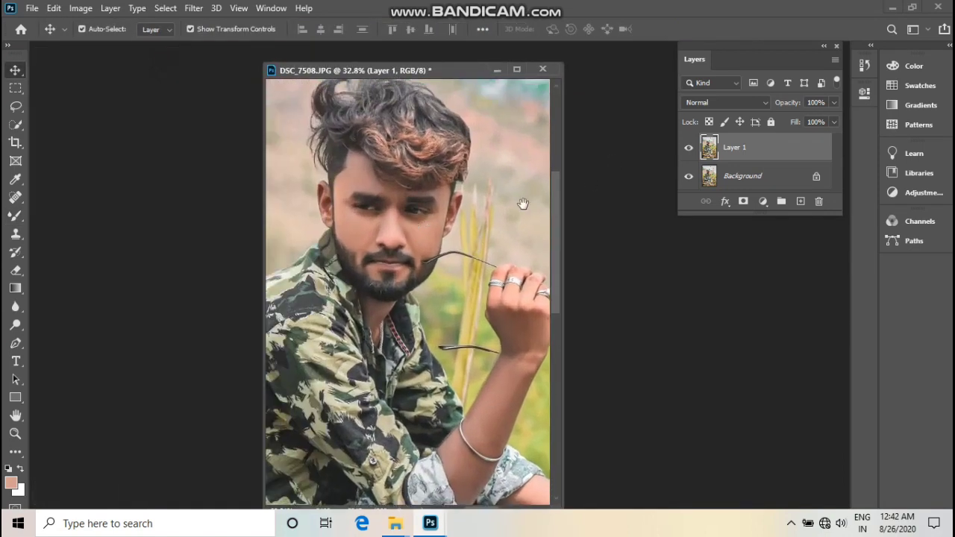
left_click(688, 148)
left_click(689, 148)
left_click(689, 148)
scroll(520, 199, "down", 2)
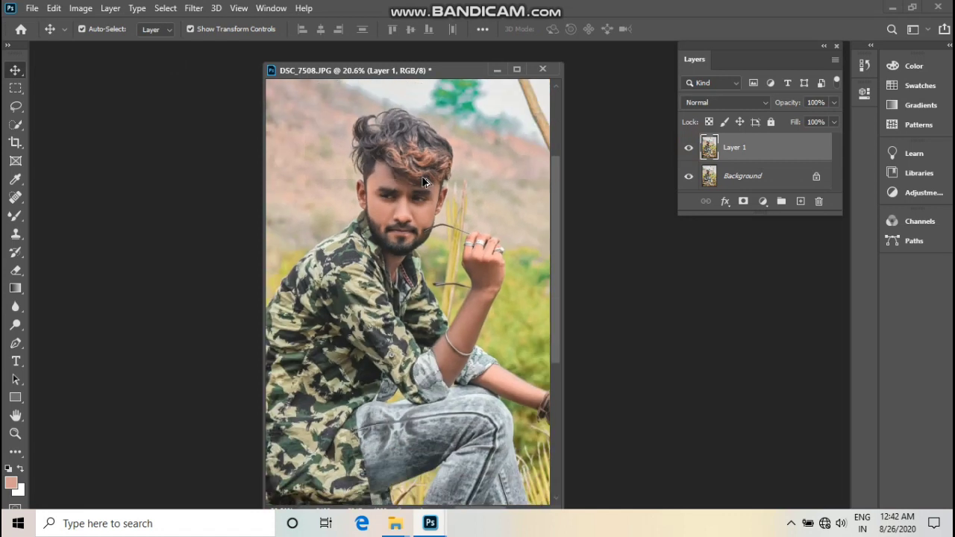
scroll(426, 179, "down", 2)
scroll(426, 180, "down", 2)
key("ctrl+e")
Step: Duplicate Background as Background copy and open it in the Camera Raw Filter
scroll(429, 176, "down", 1)
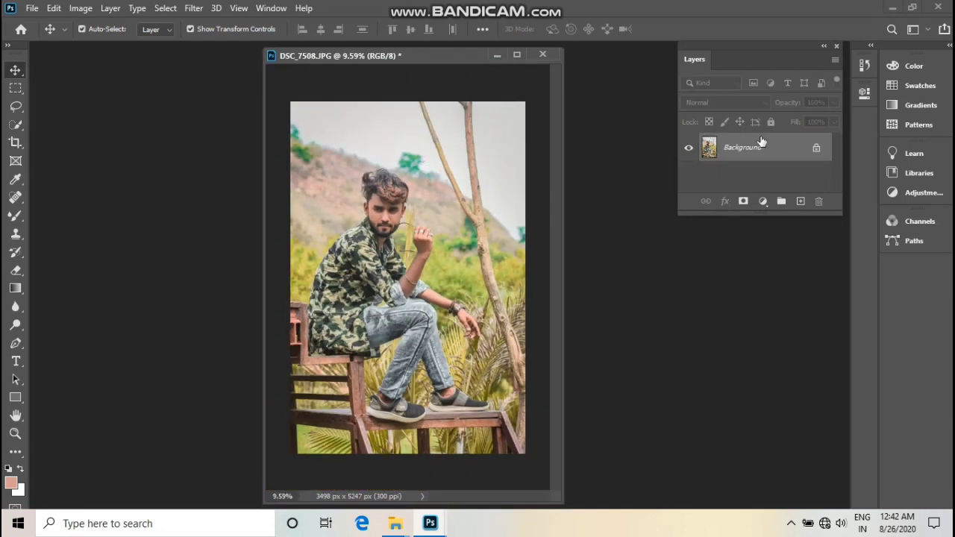
left_click_drag(750, 147, 799, 201)
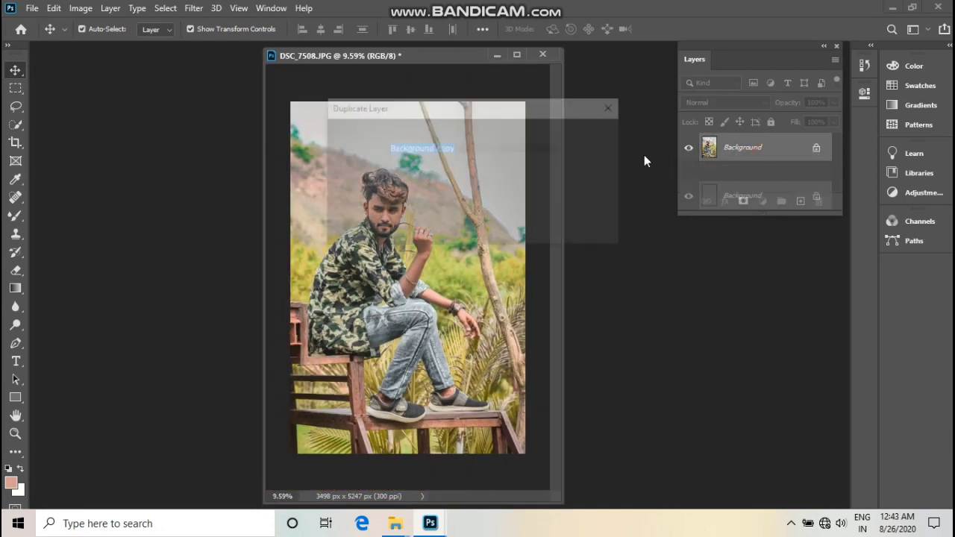
left_click(596, 135)
scroll(392, 118, "down", 1)
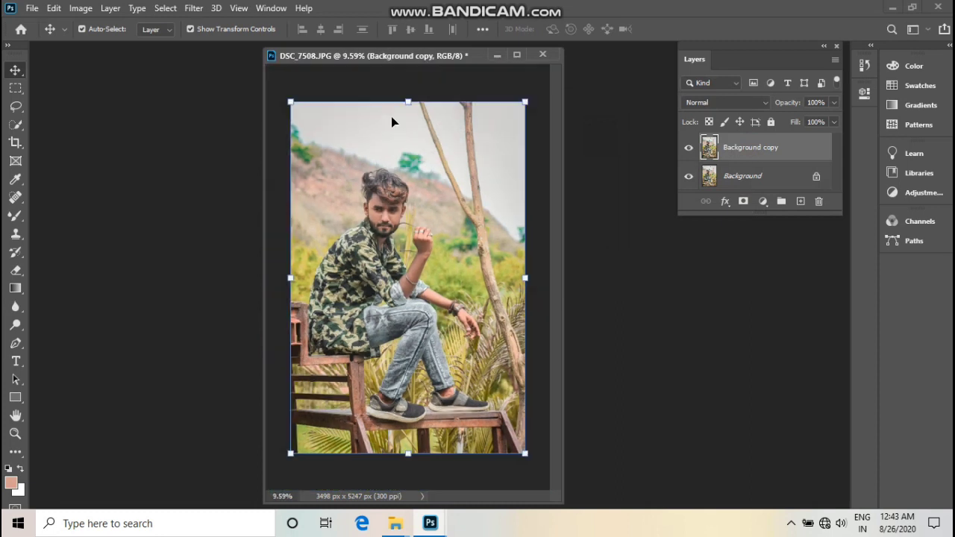
left_click(194, 8)
left_click(239, 91)
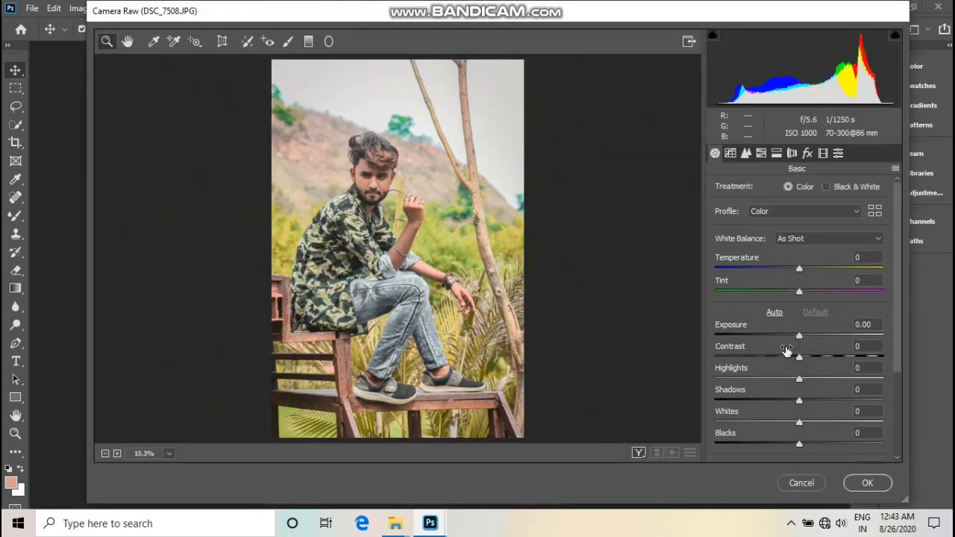
Step: In Basic, pull Highlights to -41 and lift Shadows, Whites, Blacks and Texture
left_click_drag(802, 360, 817, 346)
mouse_move(793, 383)
left_mouse_down()
mouse_move(764, 380)
mouse_move(842, 401)
left_mouse_up()
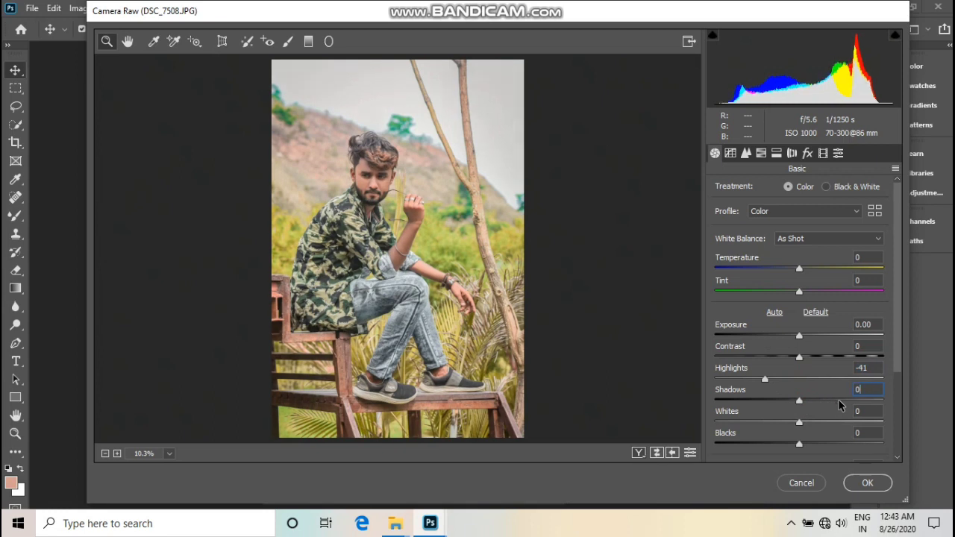
type("+60")
mouse_move(799, 422)
left_mouse_down()
mouse_move(856, 411)
mouse_move(820, 413)
left_mouse_up()
scroll(806, 438, "down", 1)
left_click(811, 388)
left_click_drag(801, 445, 822, 445)
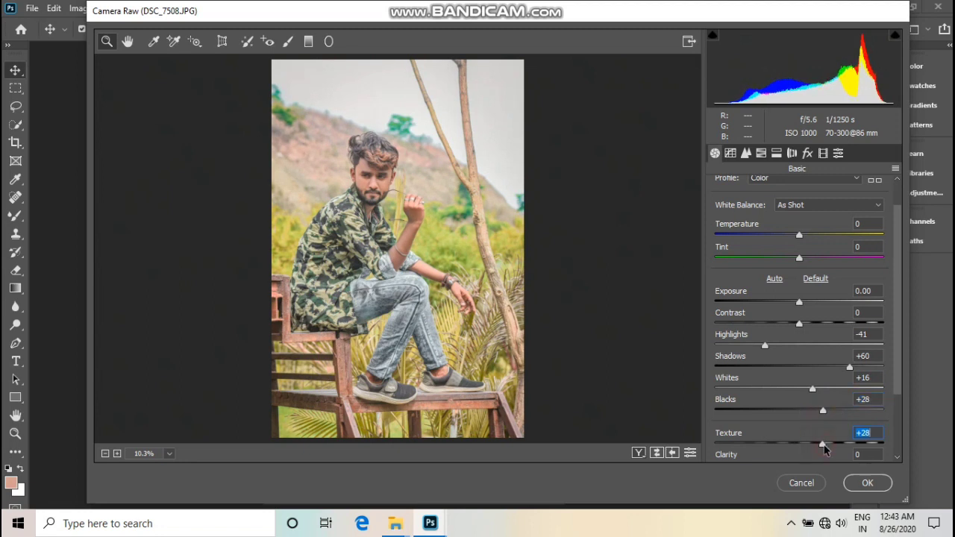
scroll(814, 416, "down", 2)
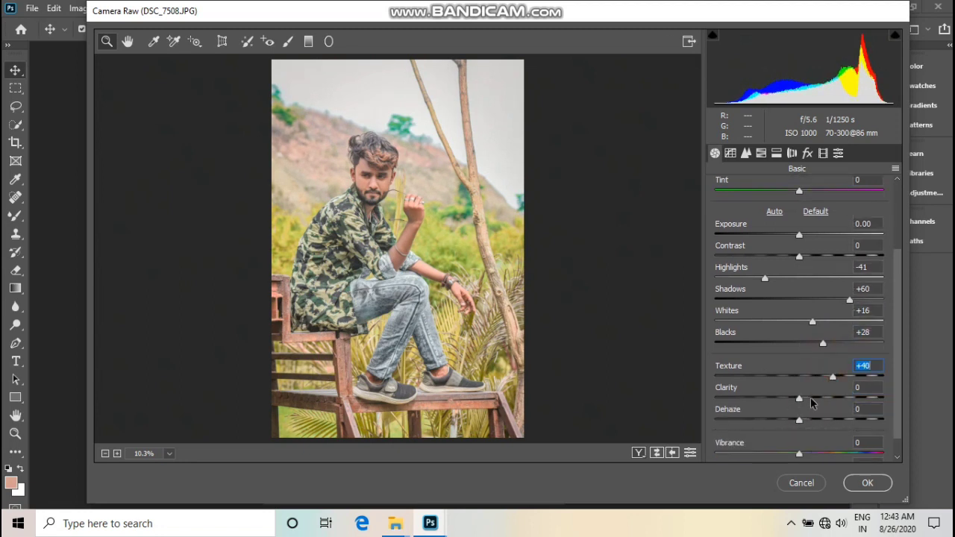
left_click(820, 394)
Step: Lower the Oranges saturation in the HSL Saturation panel
left_click(761, 153)
left_click(771, 190)
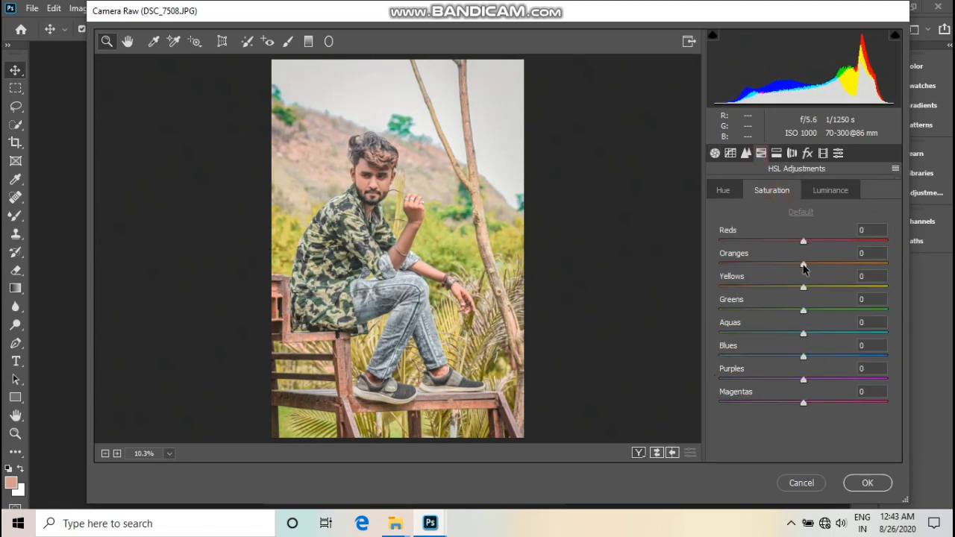
mouse_move(804, 264)
left_mouse_down()
mouse_move(783, 266)
mouse_move(811, 264)
left_mouse_up()
left_click(830, 190)
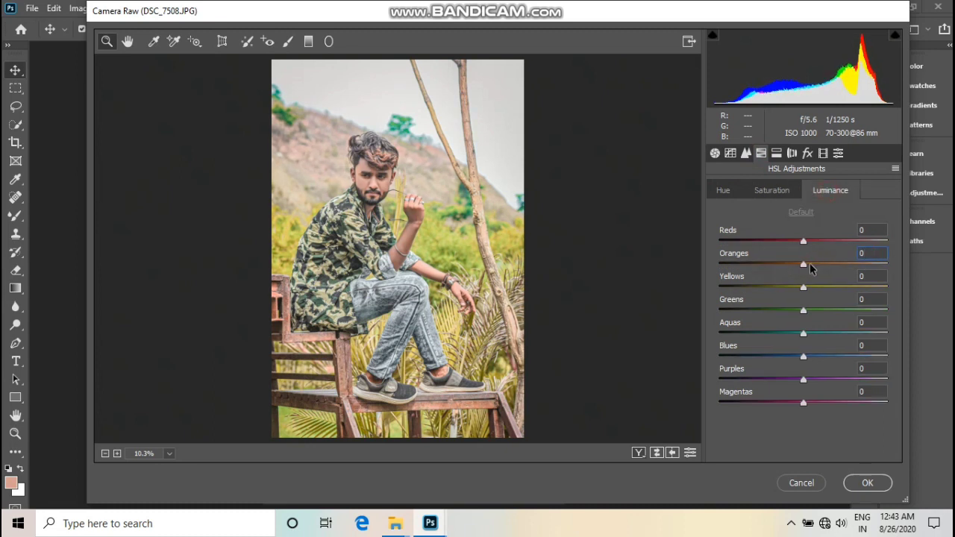
Step: In Calibration, try Green Primary Hue +29, undo it, then shift the Blue Primary Hue
left_click(807, 153)
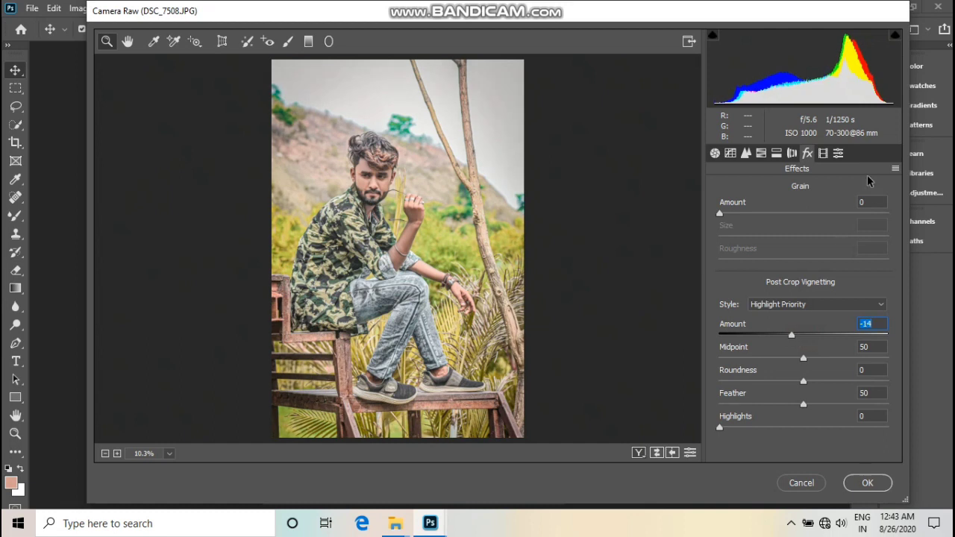
left_click(823, 152)
left_click_drag(805, 356, 854, 356)
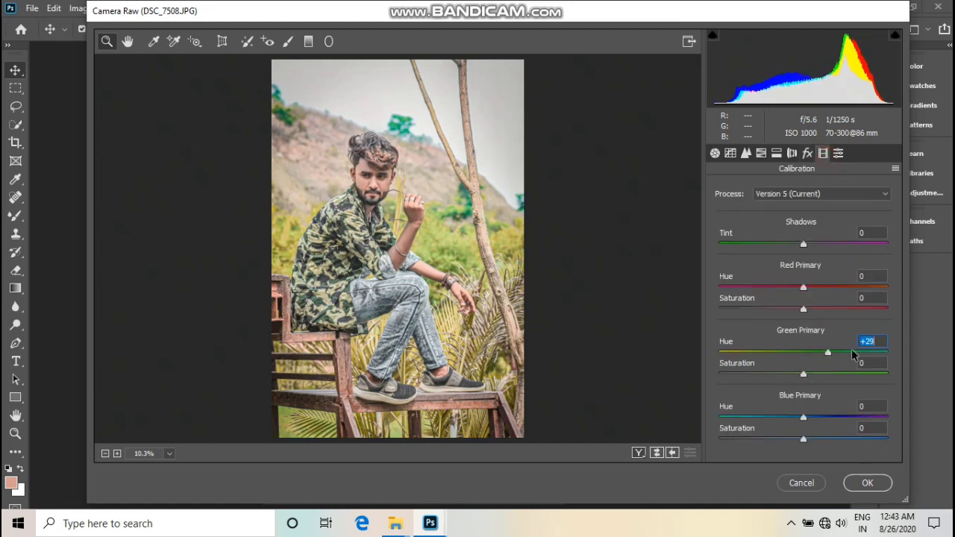
key("ctrl+z")
mouse_move(804, 419)
left_mouse_down()
mouse_move(858, 424)
mouse_move(800, 422)
left_mouse_up()
Step: Reset the Blue Primary Hue and shift the HSL Greens hue to +100 toward teal
left_click(746, 153)
left_click(761, 153)
left_click(771, 190)
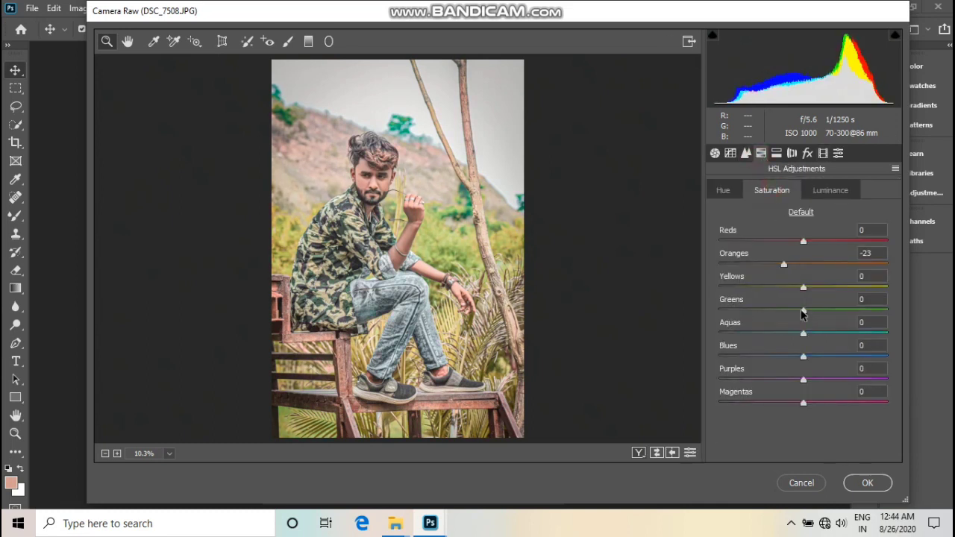
mouse_move(803, 313)
left_mouse_down()
mouse_move(898, 319)
mouse_move(689, 318)
left_mouse_up()
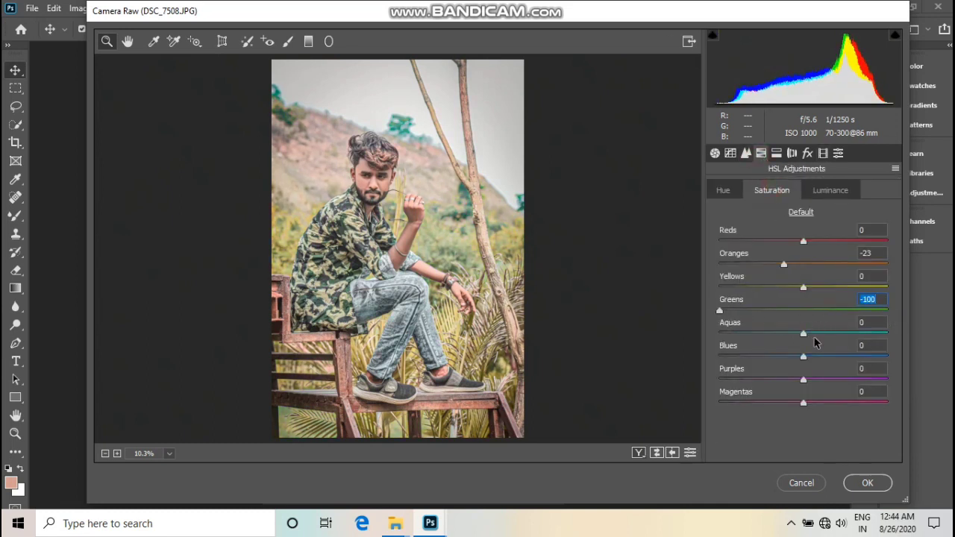
left_click(729, 192)
left_click(771, 190)
left_click(839, 310)
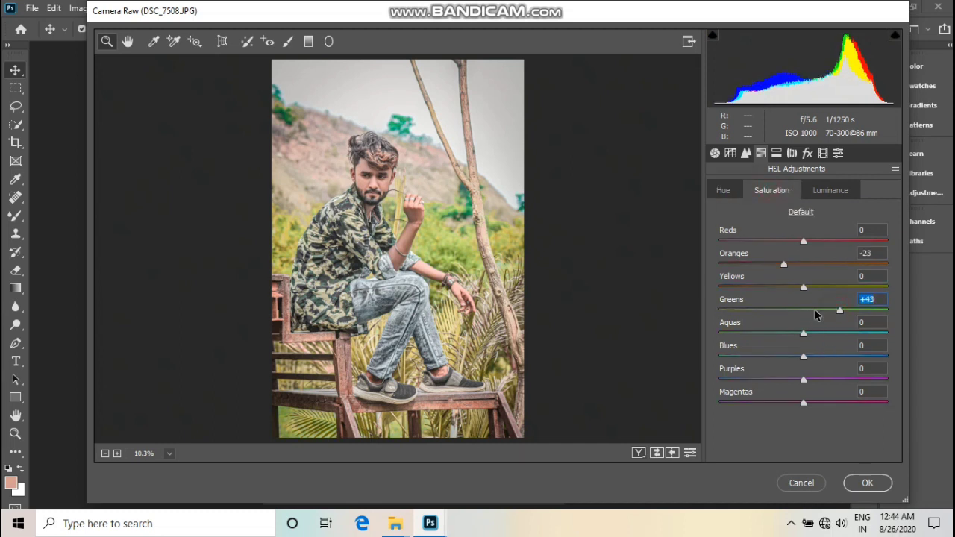
left_click(723, 190)
left_click_drag(803, 311, 877, 310)
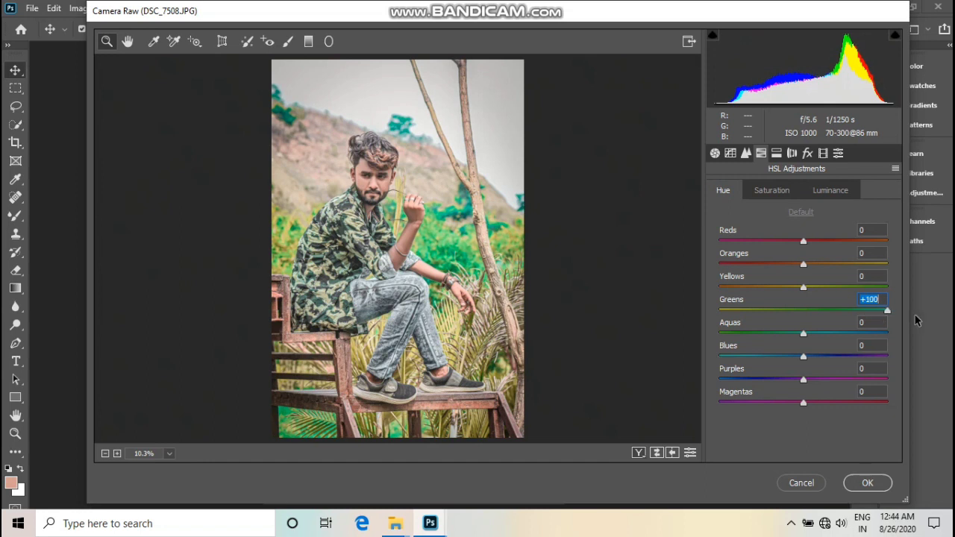
Step: Reduce Yellows and Blues saturation and set Purples saturation to -100
left_click(776, 192)
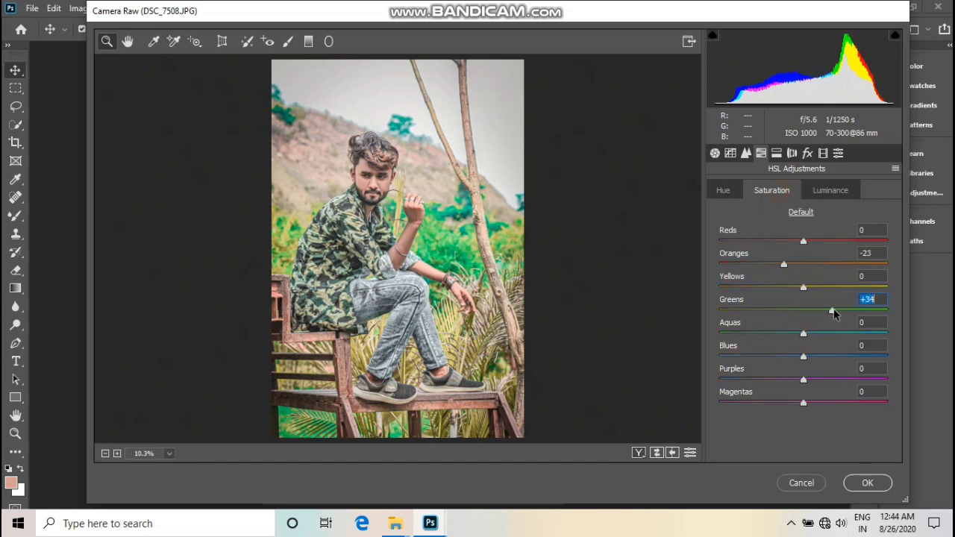
type("0")
mouse_move(803, 288)
left_mouse_down()
mouse_move(719, 288)
mouse_move(778, 288)
left_mouse_up()
left_click_drag(804, 334, 833, 333)
type("0")
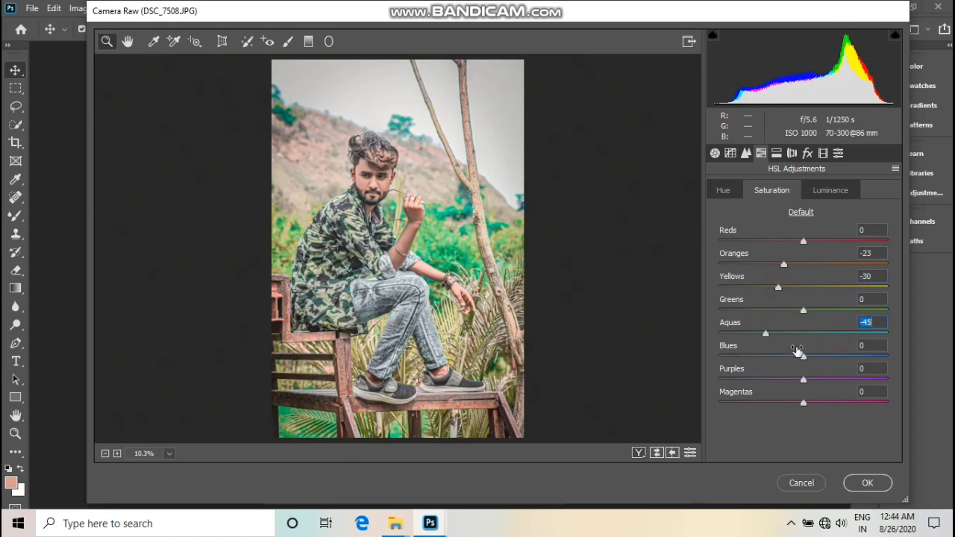
left_click(804, 356)
type("27")
left_click(782, 356)
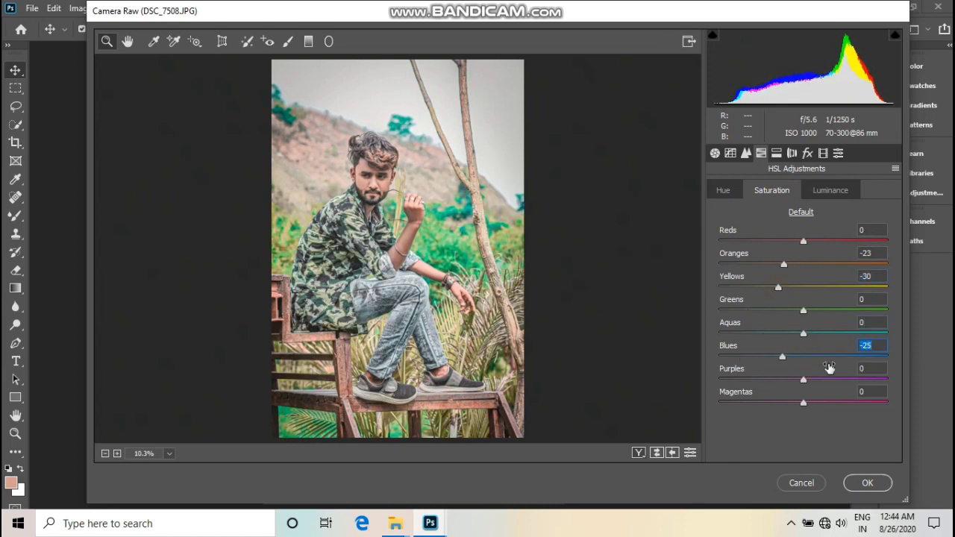
type("0")
left_click_drag(778, 382, 718, 379)
Step: Nudge the Oranges hue to +12 and apply the Camera Raw grade
left_click(727, 191)
left_click_drag(803, 264, 789, 264)
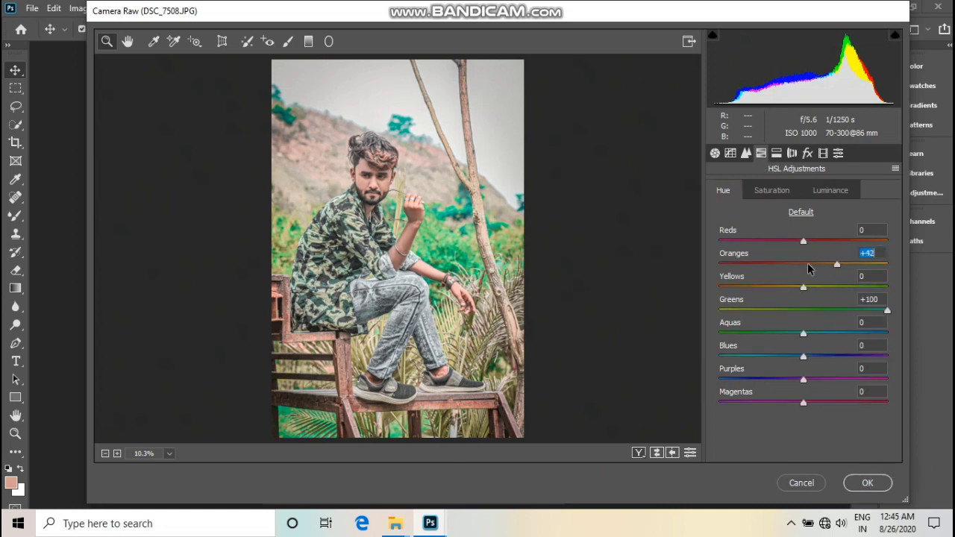
left_click(858, 481)
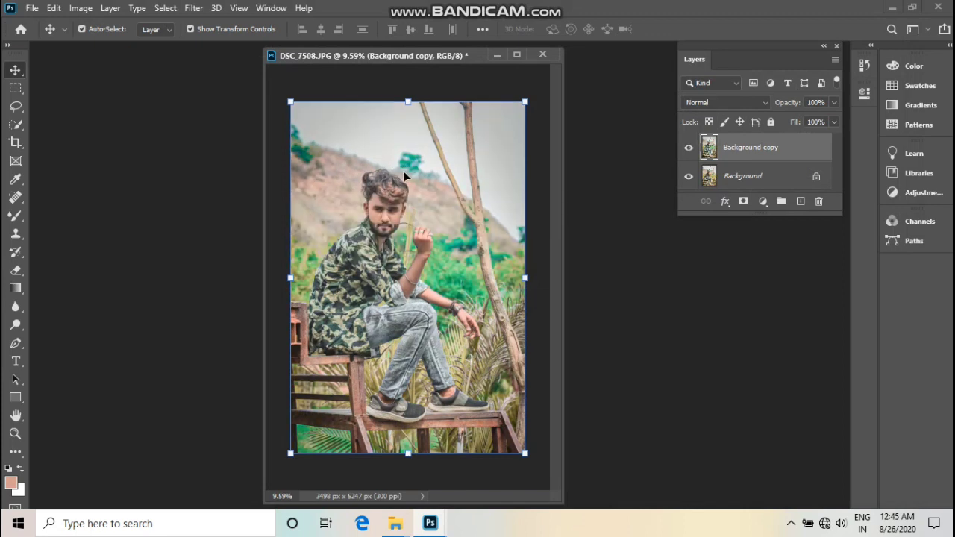
Step: Fit the photo, switch to full-screen view and zoom in on the brick post's top edge
key("ctrl+0")
scroll(403, 171, "up", 1)
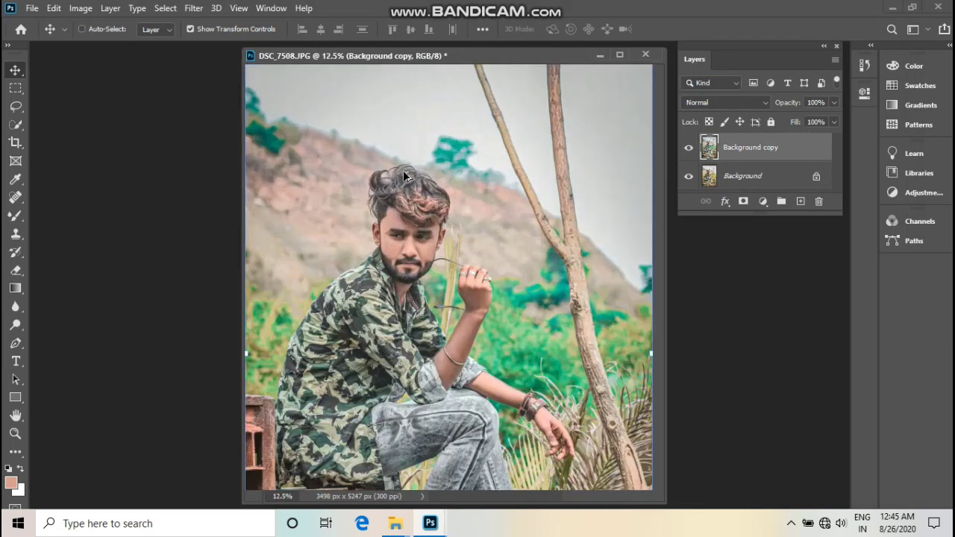
scroll(402, 170, "up", 1)
scroll(403, 170, "up", 1)
scroll(407, 179, "up", 1)
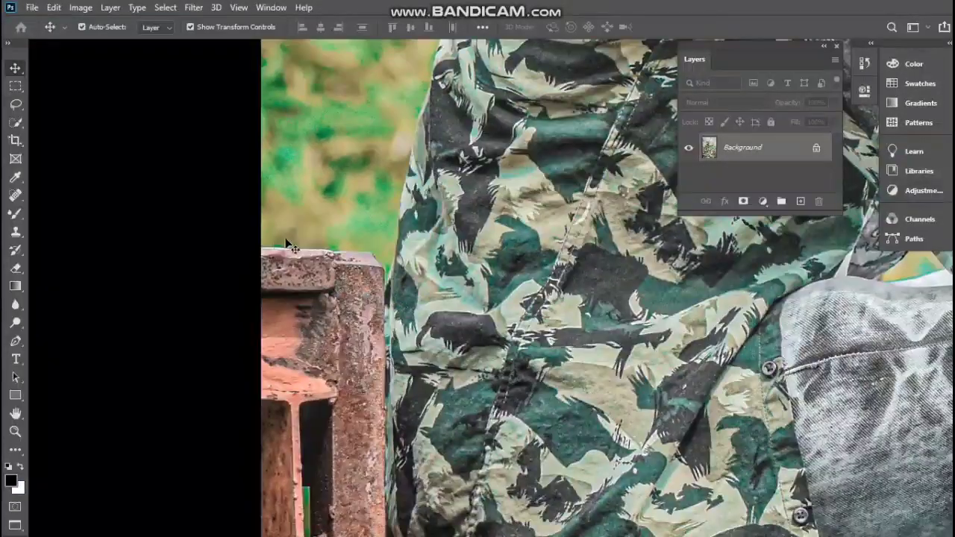
scroll(290, 246, "up", 1)
key("f")
scroll(223, 276, "up", 1)
scroll(178, 300, "up", 1)
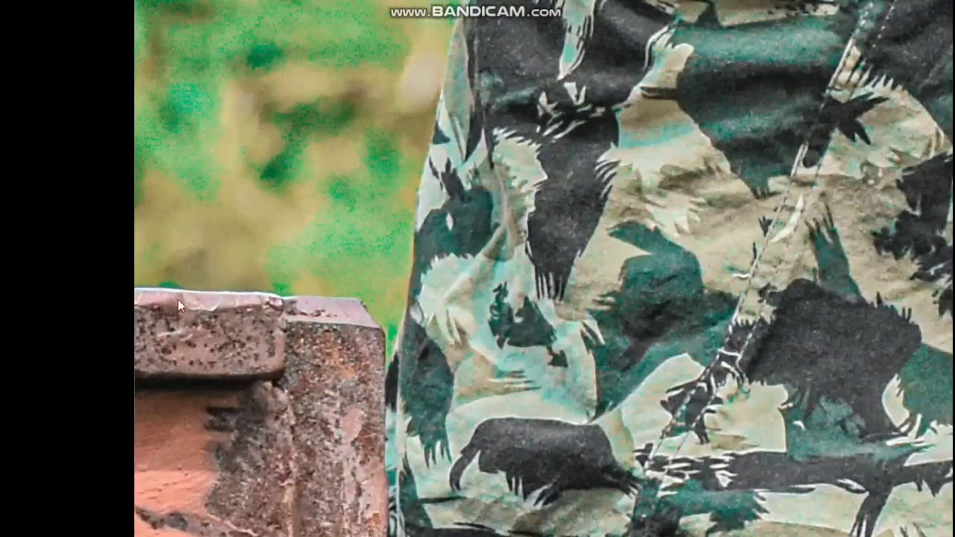
key("p")
scroll(133, 297, "up", 2)
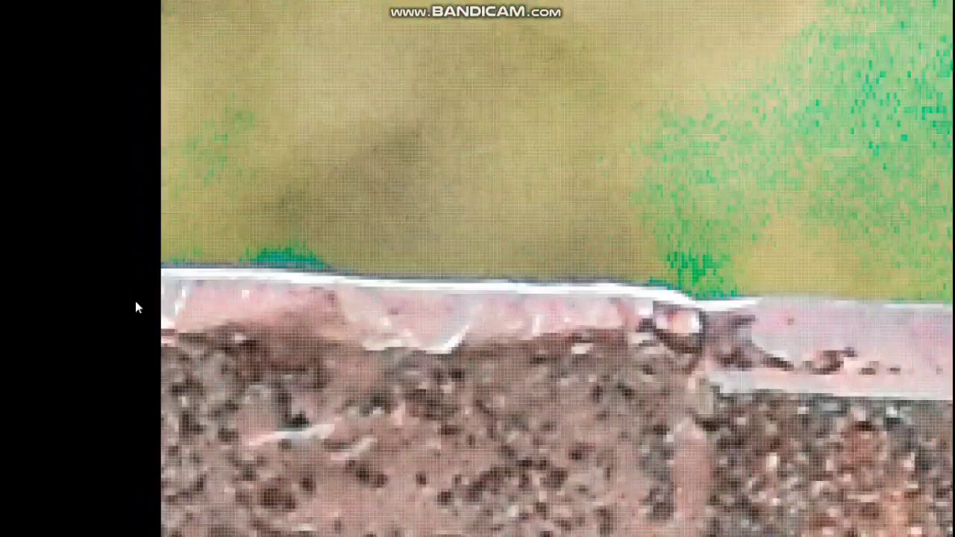
Step: Place pen anchors along the brick post's top edge, around its corner and down its right side
left_click(509, 283)
left_click(573, 289)
left_click(656, 292)
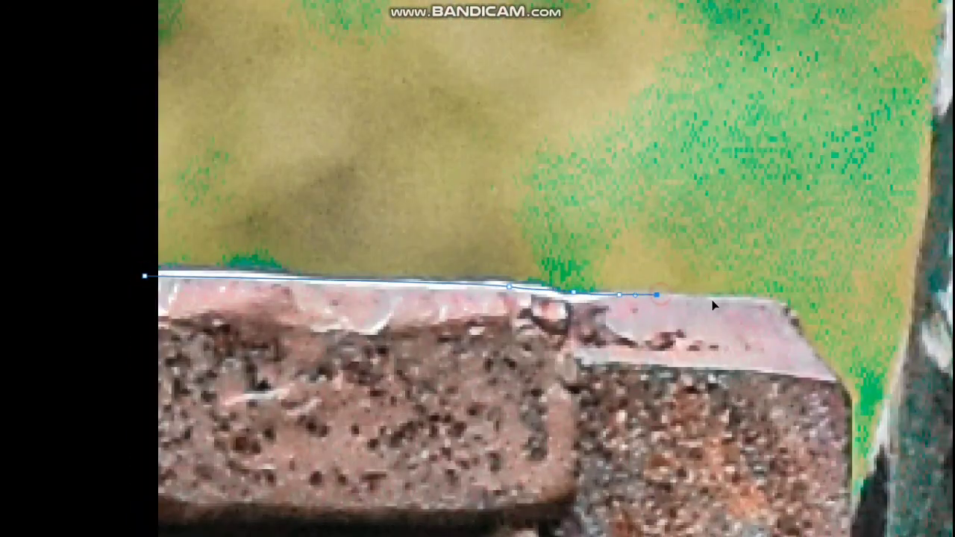
left_click(750, 302)
left_click(814, 354)
left_click_drag(838, 375, 654, 223)
left_click(667, 265)
left_click(671, 345)
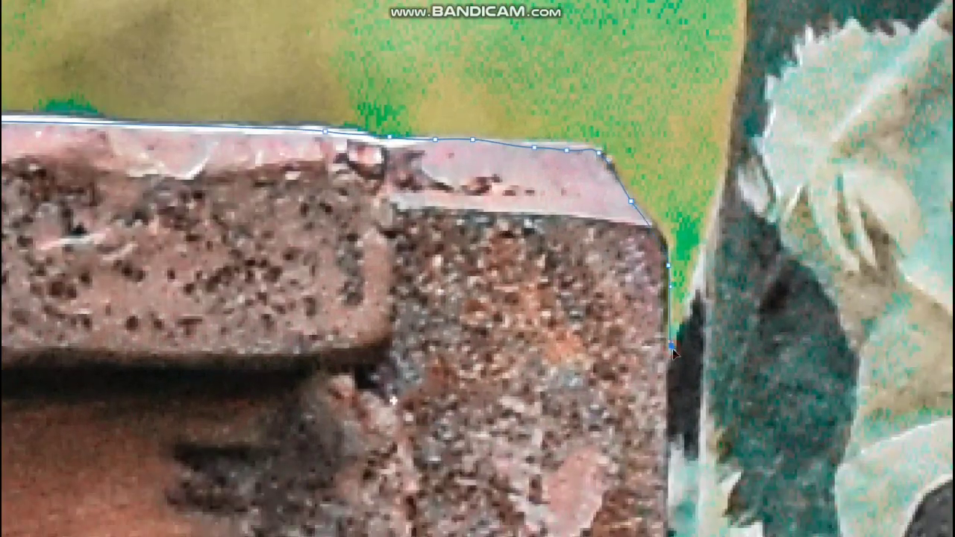
scroll(730, 185, "up", 5)
scroll(631, 187, "up", 2)
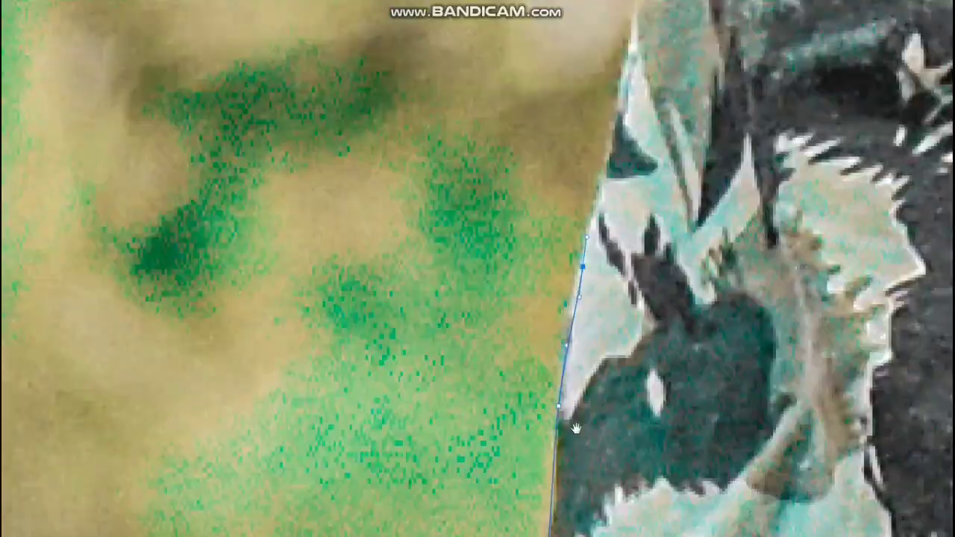
Step: Extend the path up along the edge of the man's shirt
left_click(610, 248)
scroll(610, 251, "up", 4)
left_click(528, 227)
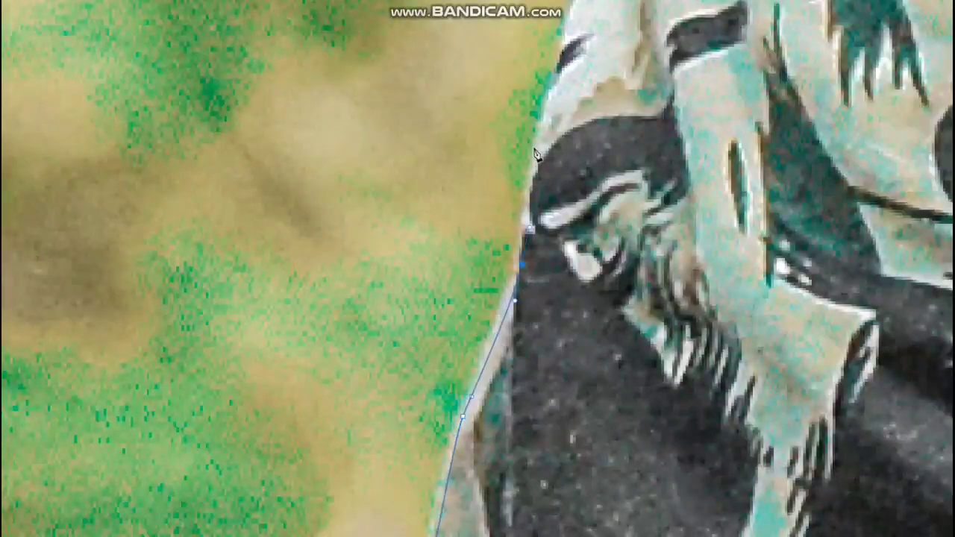
left_click(558, 71)
scroll(567, 48, "up", 3)
left_click(572, 158)
scroll(630, 49, "up", 3)
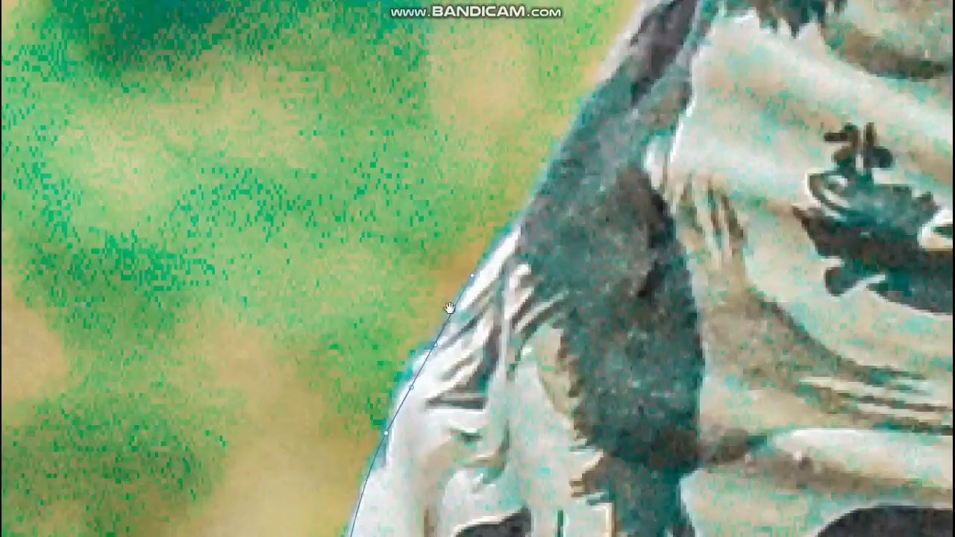
scroll(590, 108, "up", 3)
scroll(522, 284, "up", 2)
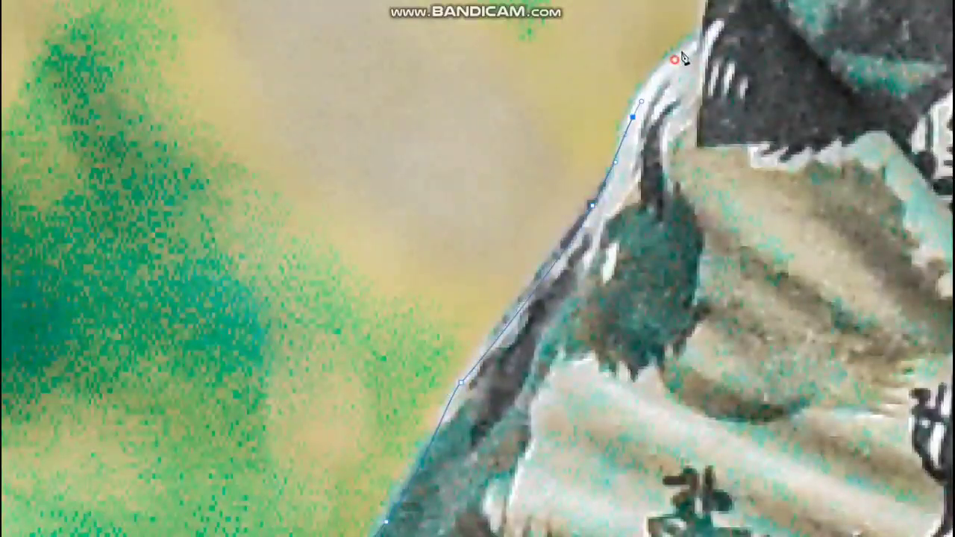
scroll(541, 312, "up", 3)
scroll(540, 311, "up", 2)
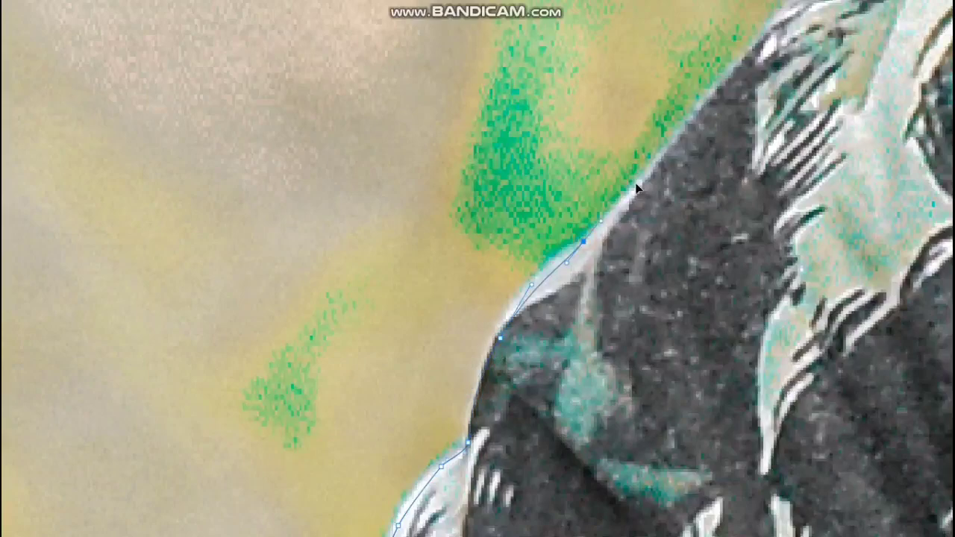
scroll(567, 291, "up", 3)
scroll(567, 291, "down", 2)
scroll(537, 273, "down", 2)
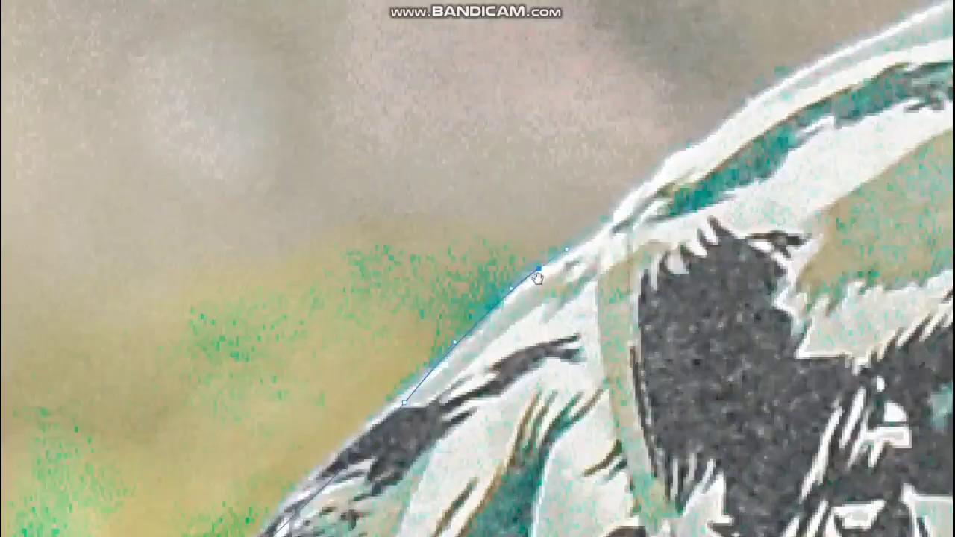
left_click(555, 280)
Step: Continue the path up the shoulder to where it meets the ear
left_click(776, 100)
scroll(853, 57, "up", 2)
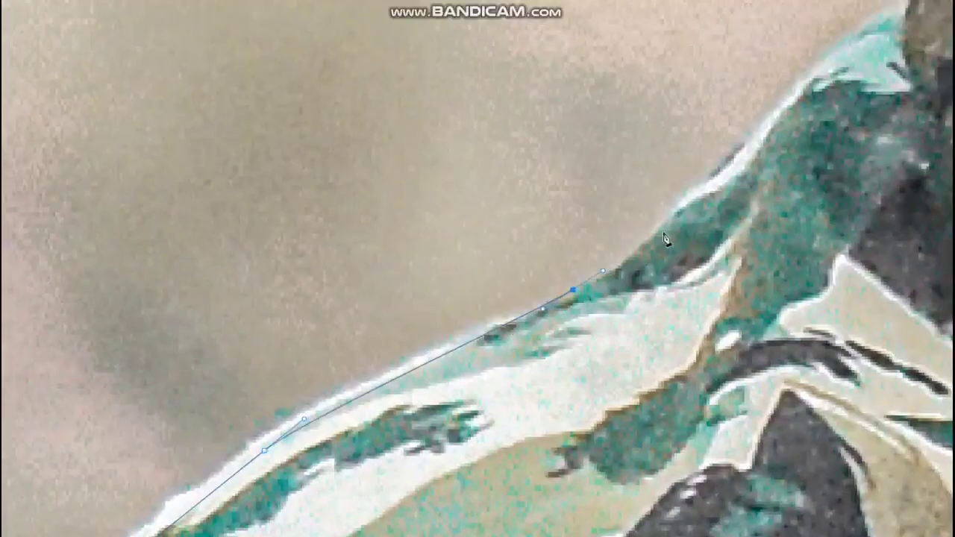
left_click(730, 169)
scroll(778, 107, "down", 2)
left_click(561, 224)
left_click(596, 146)
left_click(635, 112)
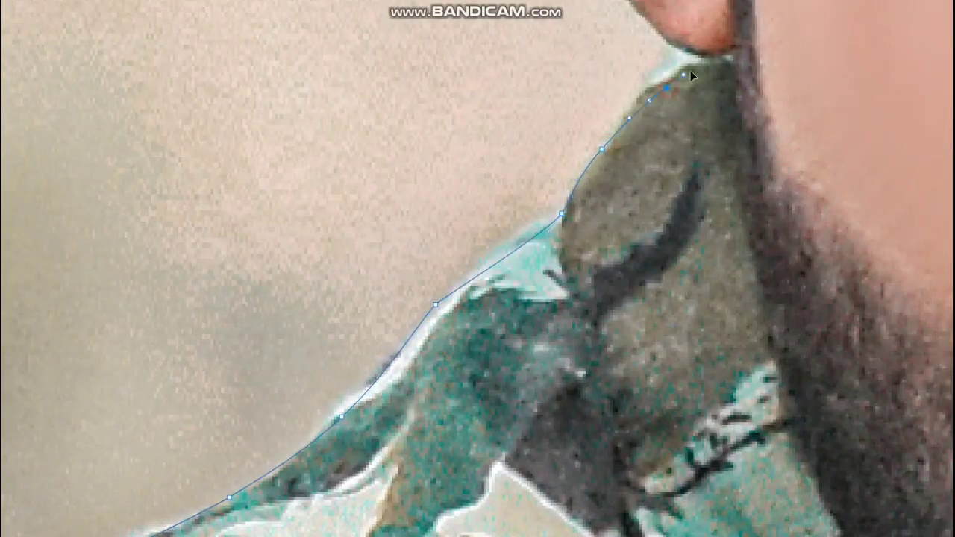
left_click(694, 71)
scroll(611, 285, "up", 2)
left_click_drag(612, 285, 602, 306)
scroll(586, 279, "down", 2)
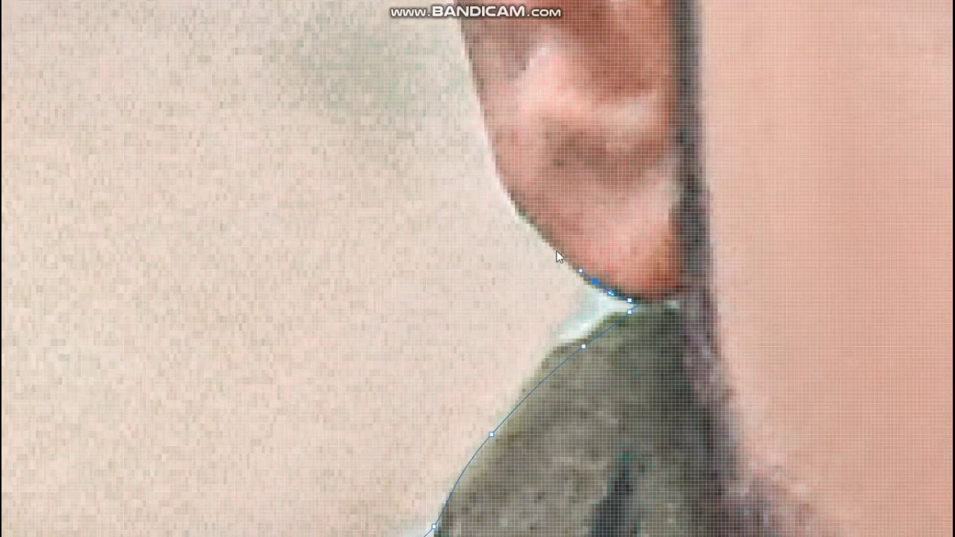
Step: Trace the path around the earlobe and curve it over the top of the ear
left_click(562, 283)
scroll(562, 284, "up", 2)
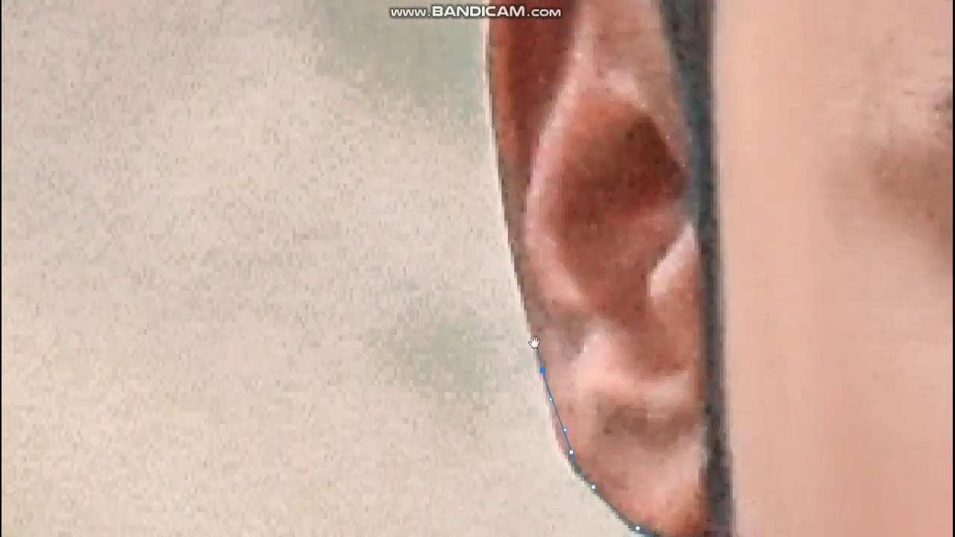
scroll(507, 177, "up", 5)
left_click(500, 319)
scroll(497, 239, "up", 1)
left_click_drag(500, 205, 505, 184)
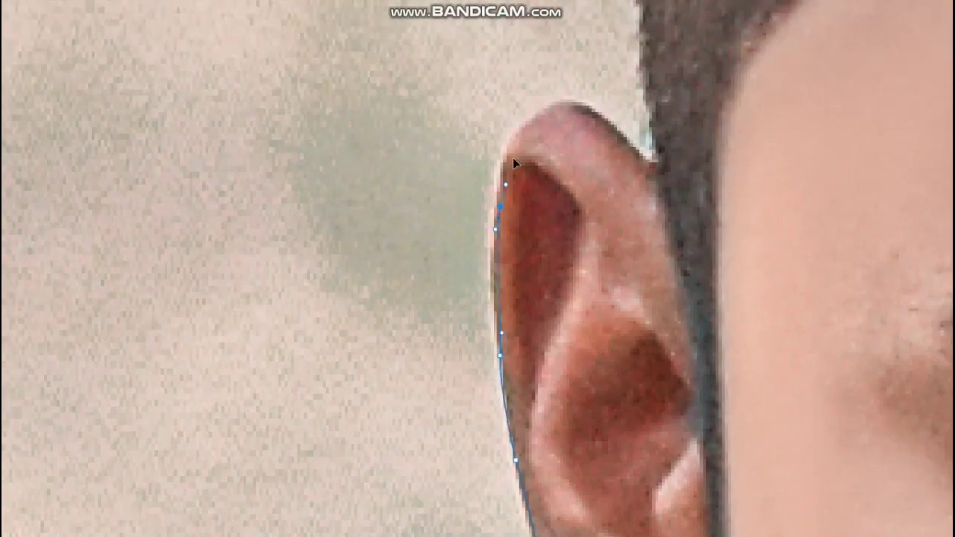
left_click_drag(579, 106, 597, 114)
scroll(646, 123, "down", 3)
Step: Carry the path from the ear up over the hair and down its right side
left_click_drag(437, 256, 405, 239)
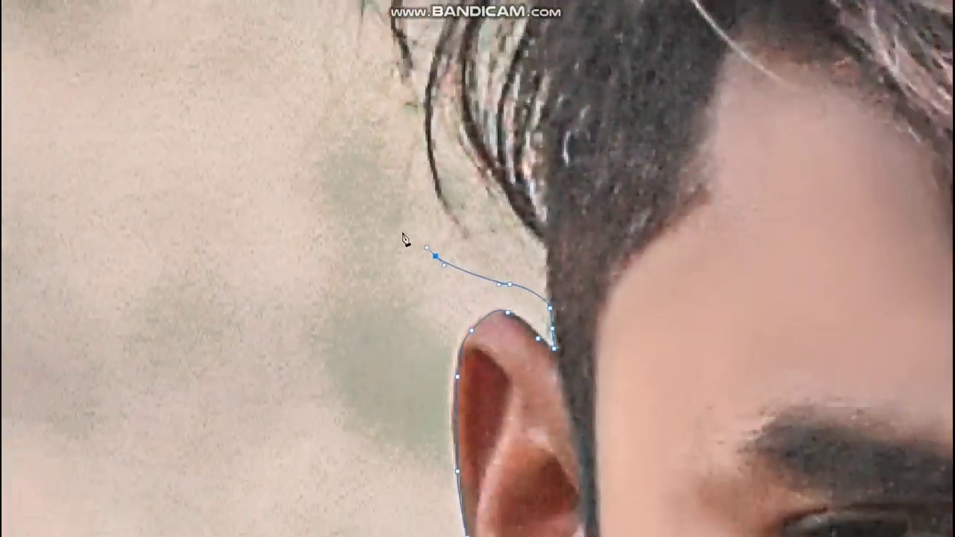
scroll(405, 239, "up", 2)
left_click_drag(350, 225, 350, 208)
scroll(370, 203, "down", 2)
left_click_drag(394, 105, 435, 79)
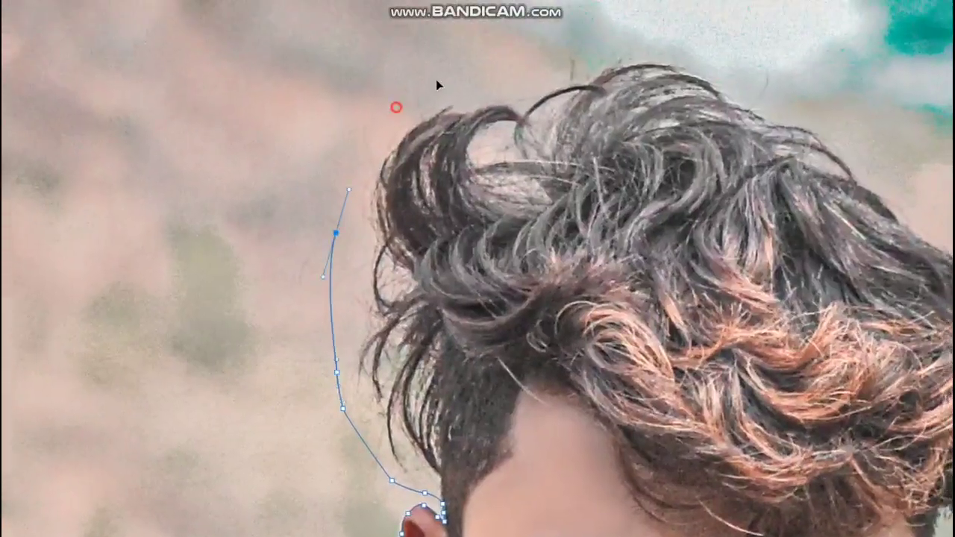
scroll(436, 79, "right", 3)
left_click(394, 60)
left_click_drag(660, 186, 705, 222)
scroll(705, 221, "down", 3)
left_click_drag(697, 272, 703, 283)
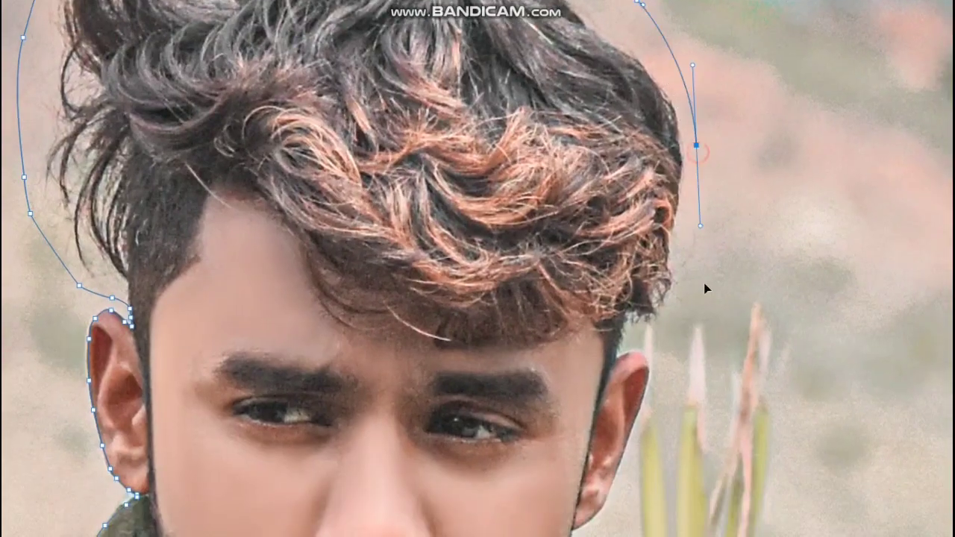
scroll(639, 333, "up", 2)
scroll(646, 234, "up", 2)
left_click_drag(646, 234, 657, 155)
Step: Bring the path around the other ear and down the jawline to the glasses
left_click(608, 242)
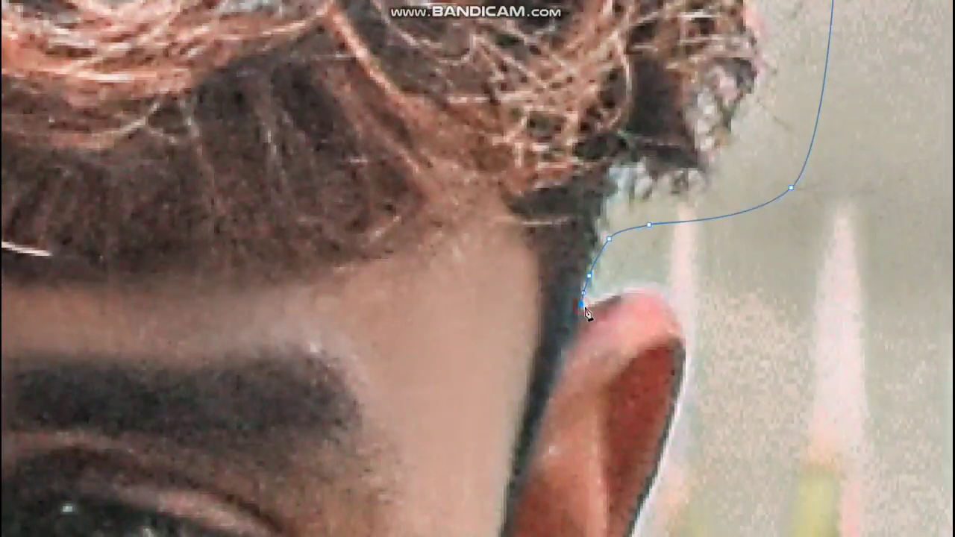
left_click(632, 291)
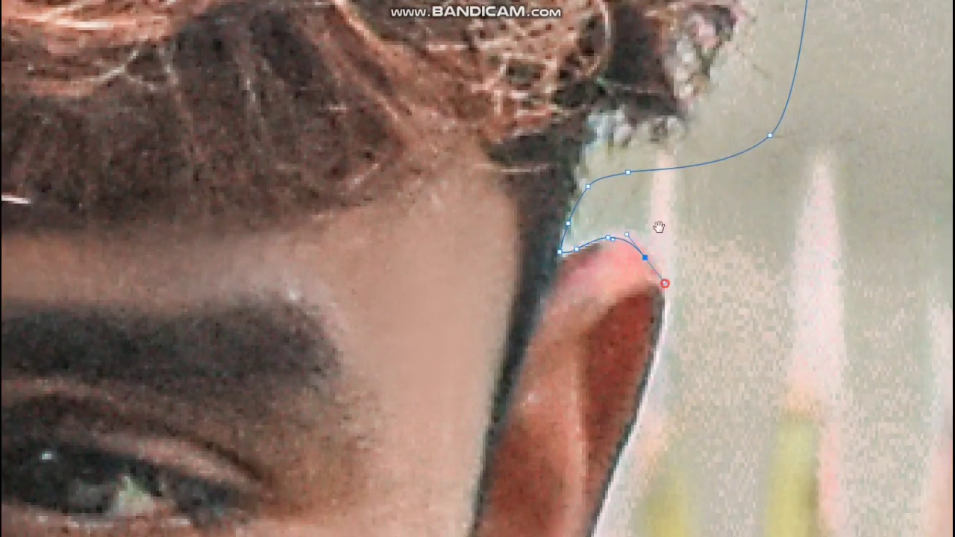
scroll(658, 227, "down", 3)
mouse_move(571, 390)
left_mouse_down()
mouse_move(594, 235)
mouse_move(657, 71)
left_mouse_up()
left_click_drag(616, 154, 604, 170)
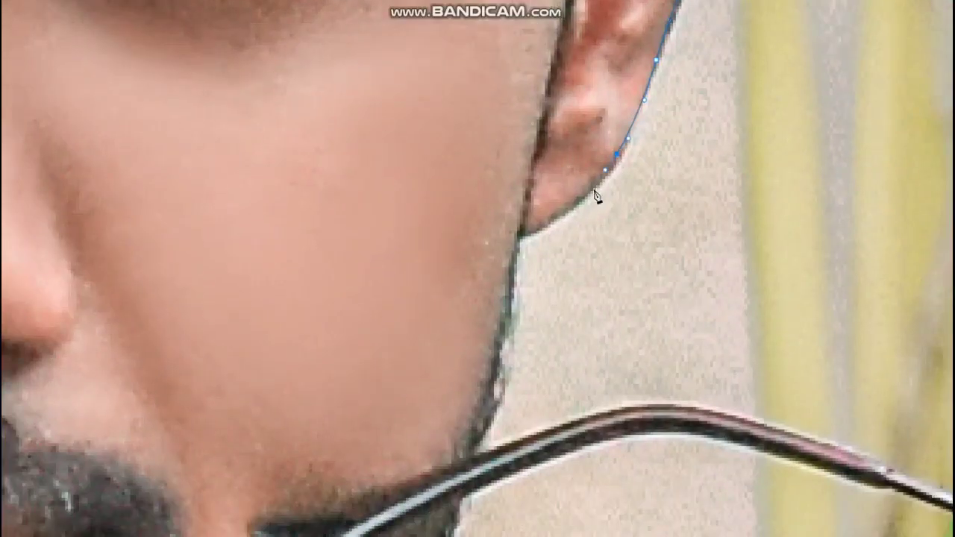
left_click(515, 260)
left_click_drag(515, 268, 552, 131)
left_click(542, 214)
left_click(530, 251)
left_click(516, 311)
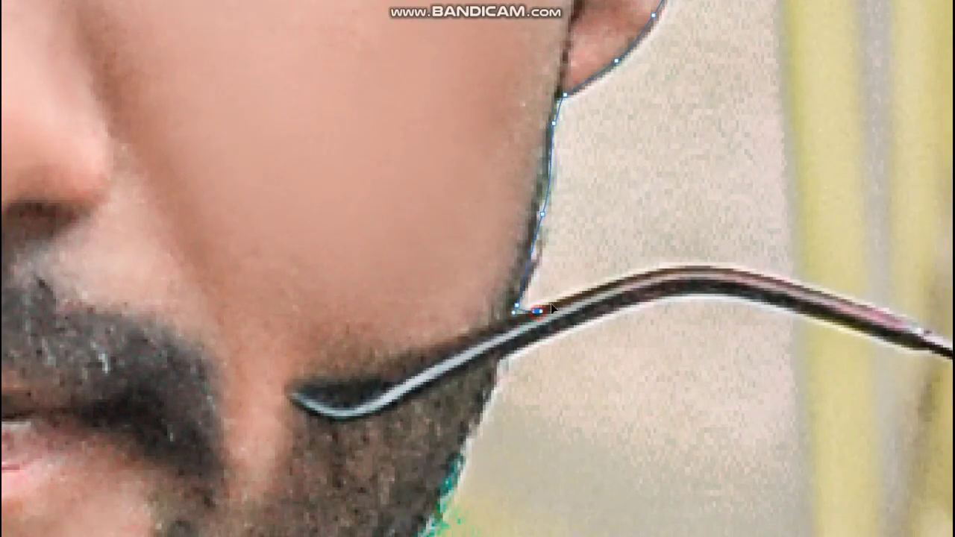
Step: Trace the path along the glasses arm to its tip
left_click(630, 272)
left_click_drag(718, 270, 749, 271)
left_click_drag(845, 295, 859, 302)
scroll(641, 219, "right", 3)
scroll(651, 230, "down", 1)
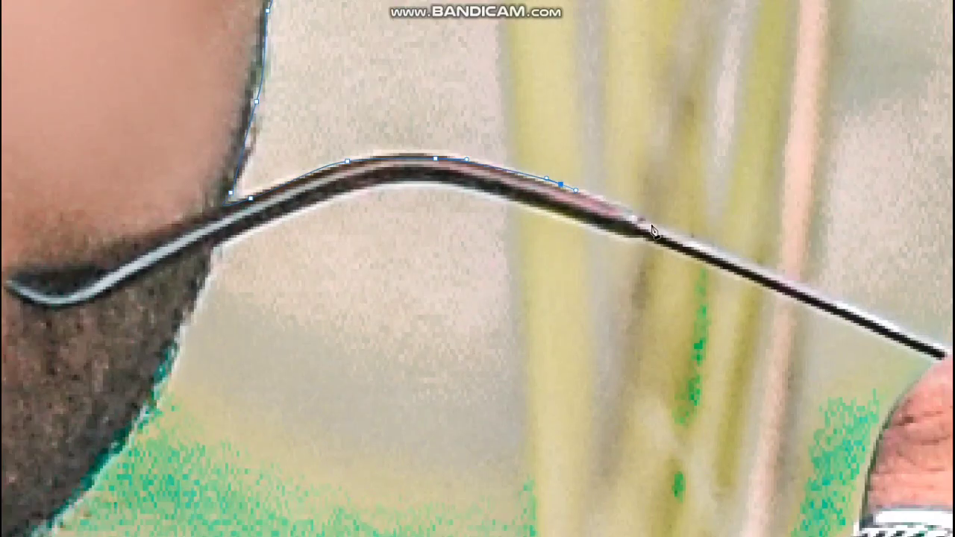
left_click(651, 231)
left_click(941, 350)
Step: Outline the finger, fingertip and ringed knuckles of the hand
left_click_drag(765, 269, 316, 165)
left_click_drag(620, 192, 683, 215)
left_click(716, 240)
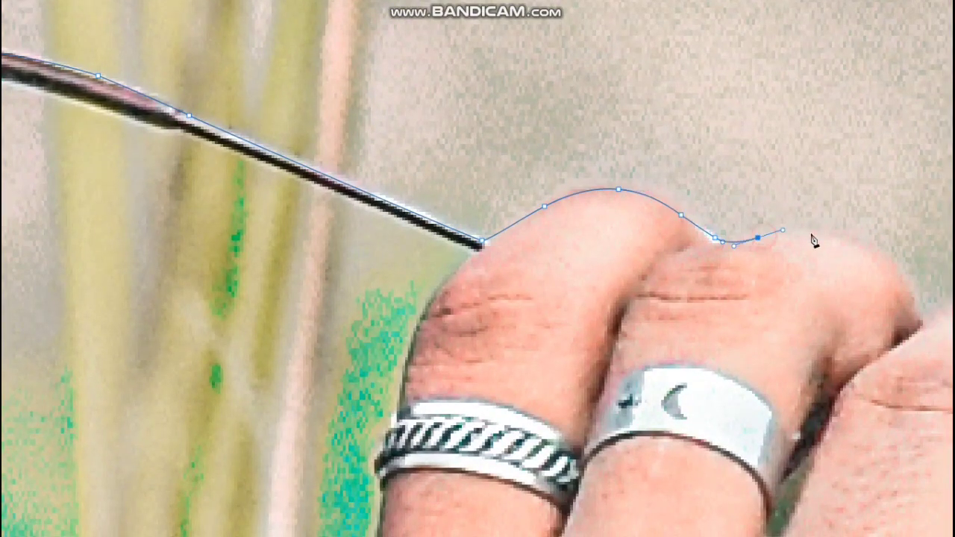
mouse_move(833, 237)
left_mouse_down()
mouse_move(639, 106)
mouse_move(701, 146)
left_mouse_up()
left_click(735, 186)
mouse_move(823, 185)
left_mouse_down()
mouse_move(738, 89)
mouse_move(773, 94)
left_mouse_up()
left_click(803, 129)
left_click_drag(802, 174, 793, 188)
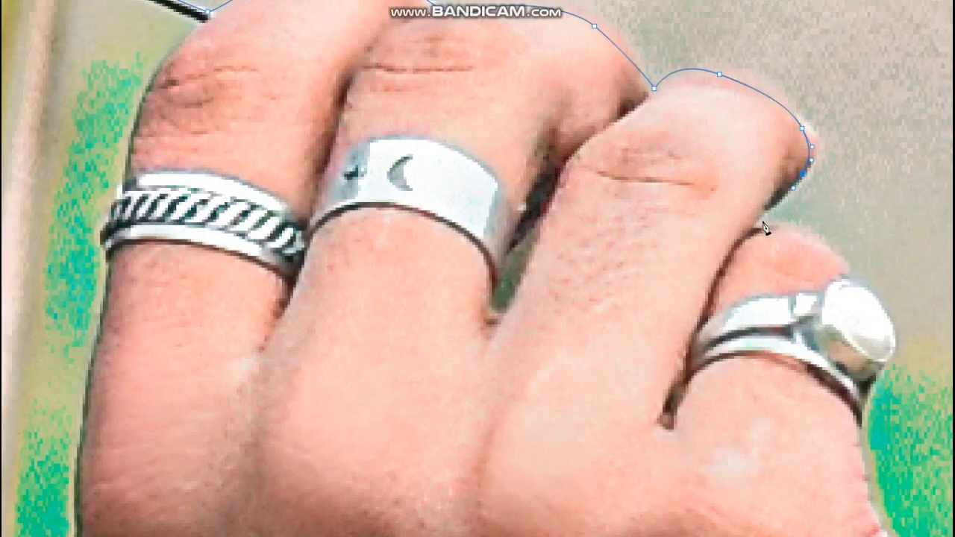
left_click(850, 287)
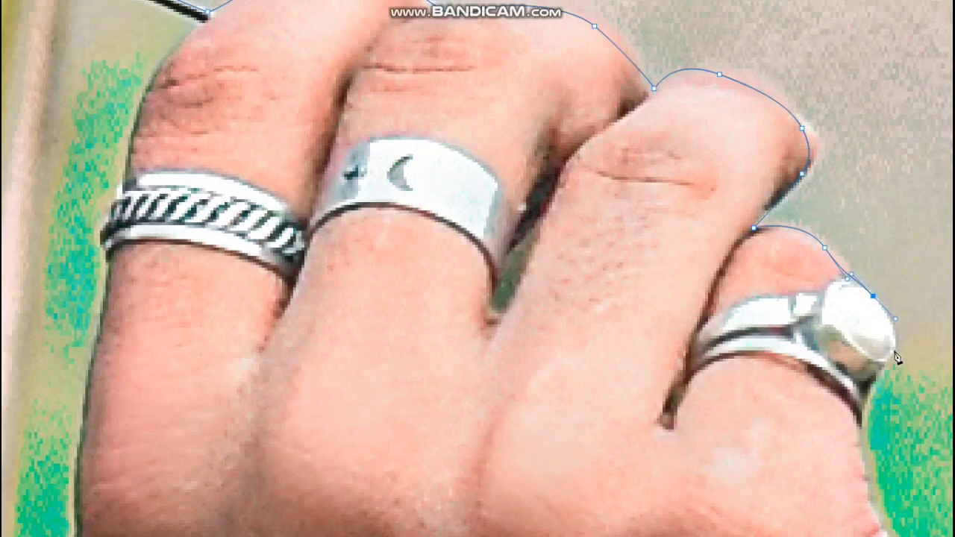
mouse_move(895, 340)
left_mouse_down()
mouse_move(899, 366)
mouse_move(764, 97)
left_mouse_up()
left_click(865, 392)
Step: Continue the pen outline down the fist and sleeve and around both shoes' straps, heels and soles
left_click(809, 276)
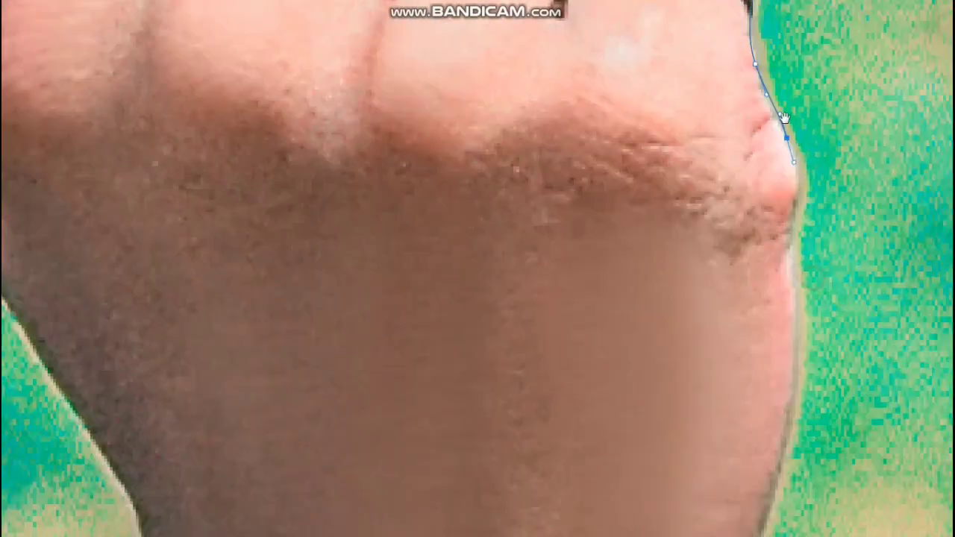
scroll(786, 252, "down", 10)
scroll(670, 299, "down", 3)
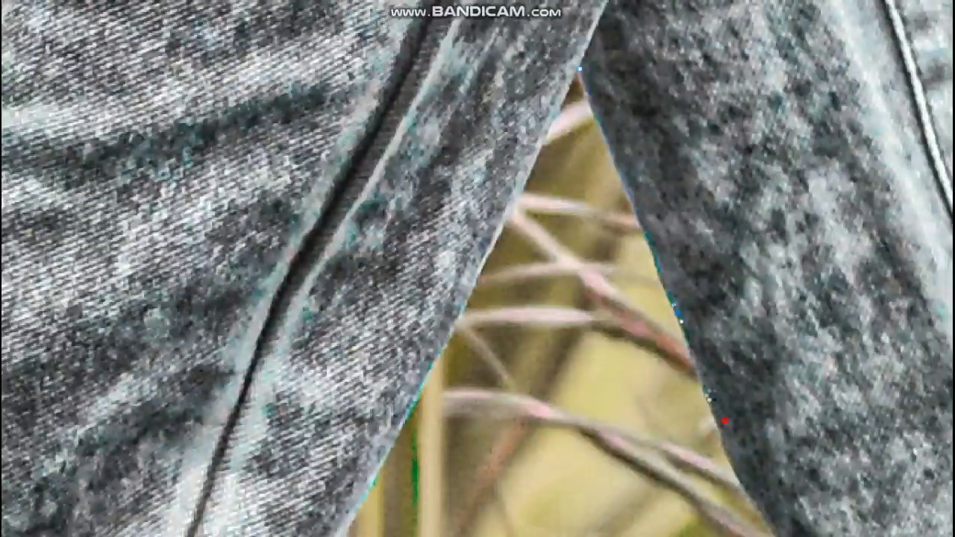
scroll(628, 171, "down", 5)
left_click_drag(710, 339, 756, 431)
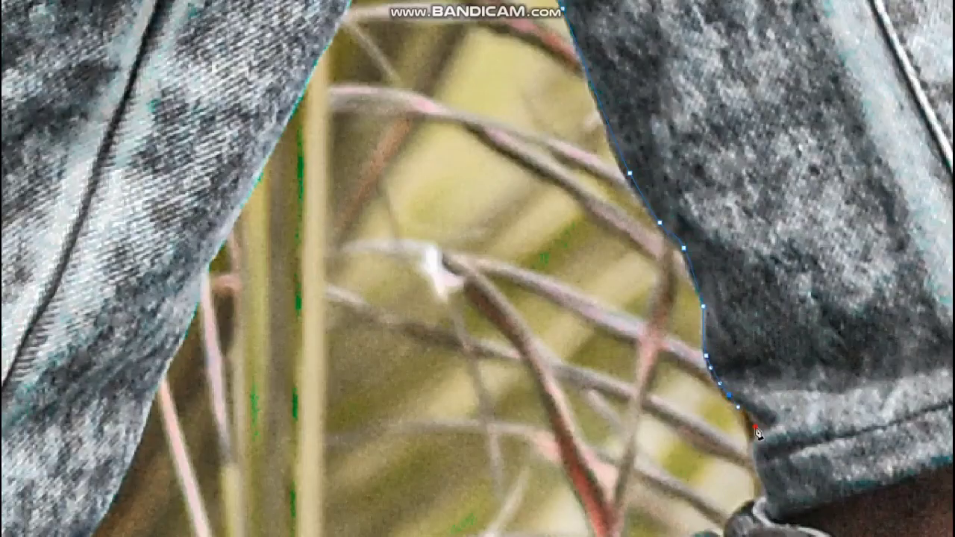
scroll(764, 485, "down", 5)
left_click_drag(709, 195, 622, 258)
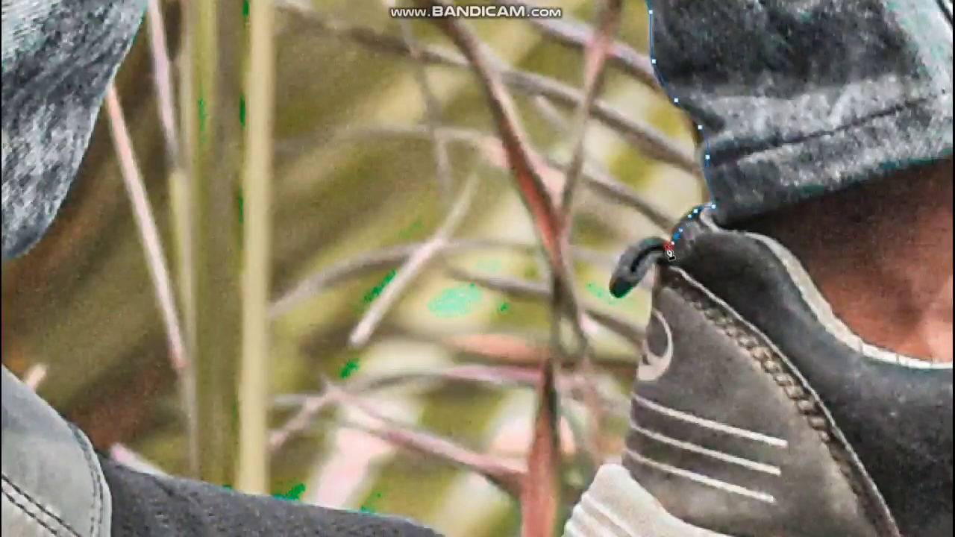
mouse_move(619, 301)
left_mouse_down()
mouse_move(634, 272)
mouse_move(646, 373)
left_mouse_up()
scroll(609, 298, "down", 3)
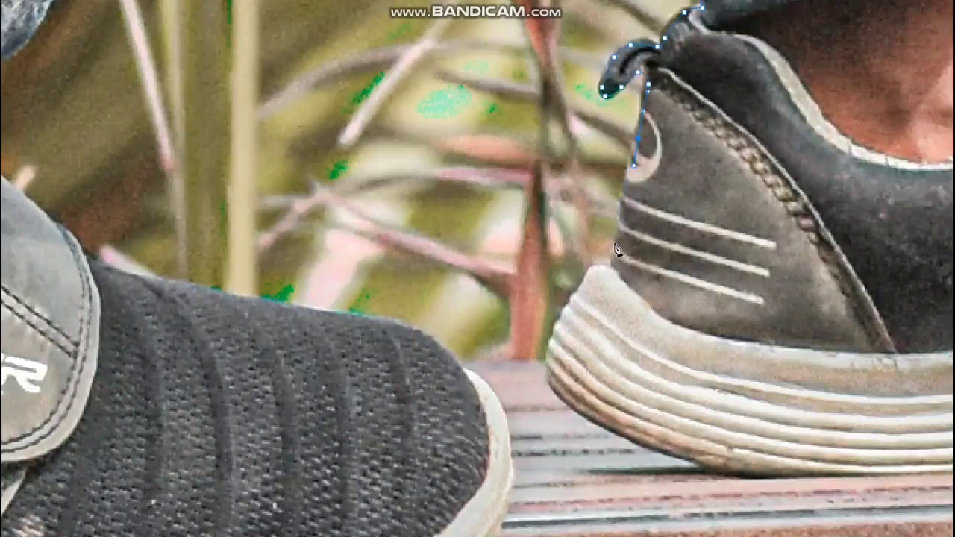
mouse_move(616, 250)
left_mouse_down()
mouse_move(543, 376)
mouse_move(134, 295)
mouse_move(448, 358)
mouse_move(400, 335)
left_mouse_up()
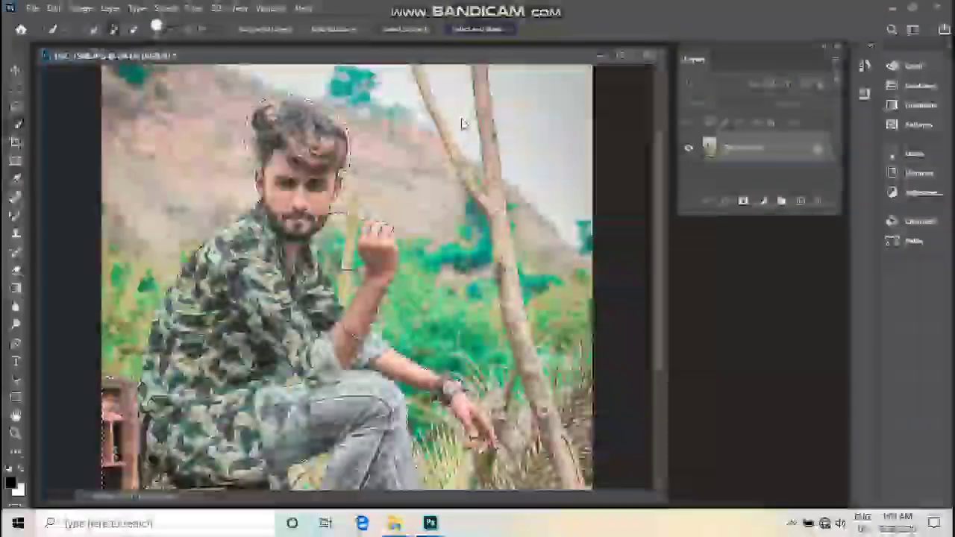
Step: Open Select and Mask with the Overlay view, undoing a stray stroke left of the hair
left_click(474, 28)
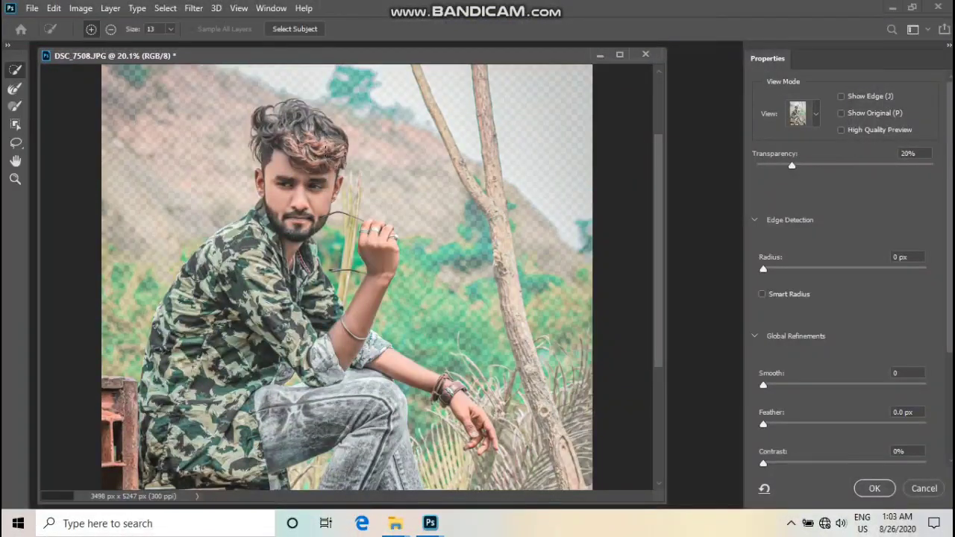
left_click(815, 112)
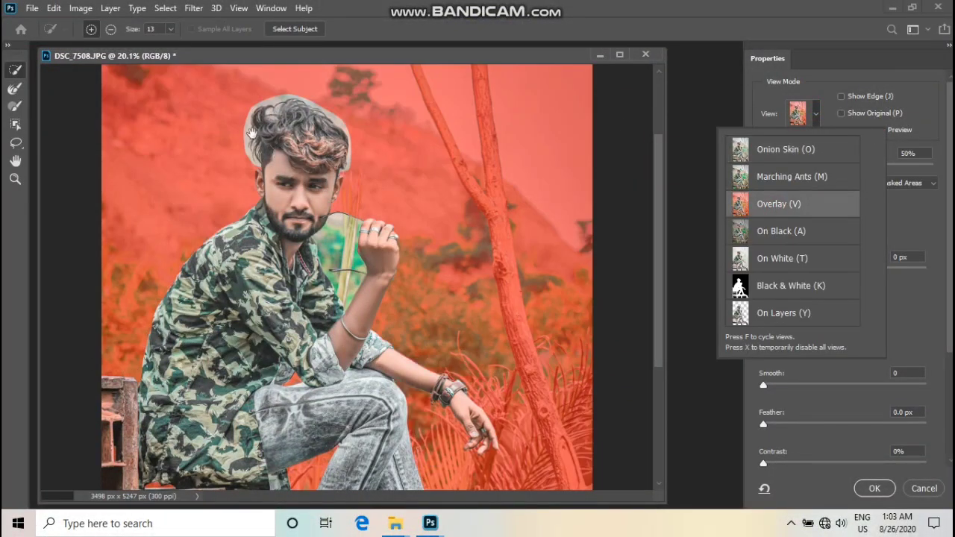
left_click(775, 202)
scroll(294, 286, "up", 5)
scroll(294, 286, "down", 2)
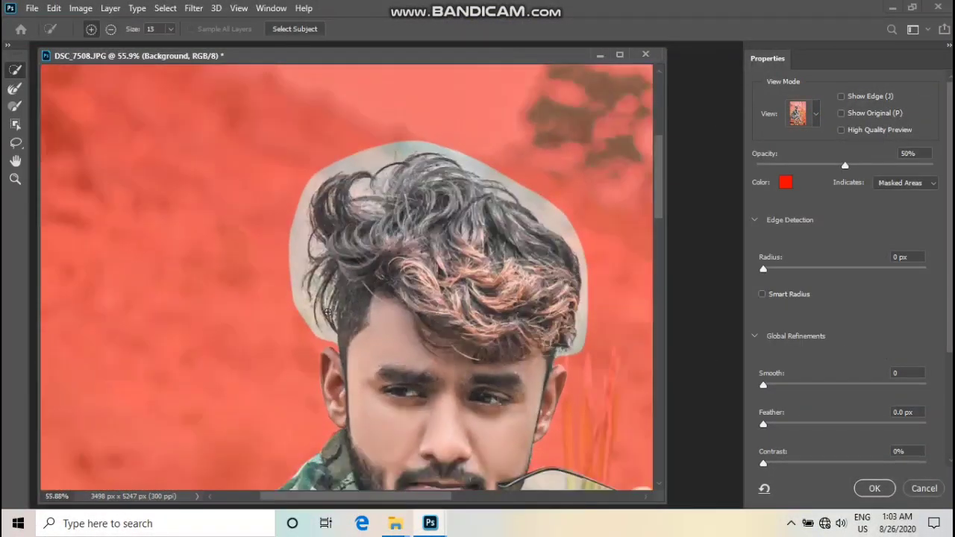
left_click_drag(313, 320, 329, 199)
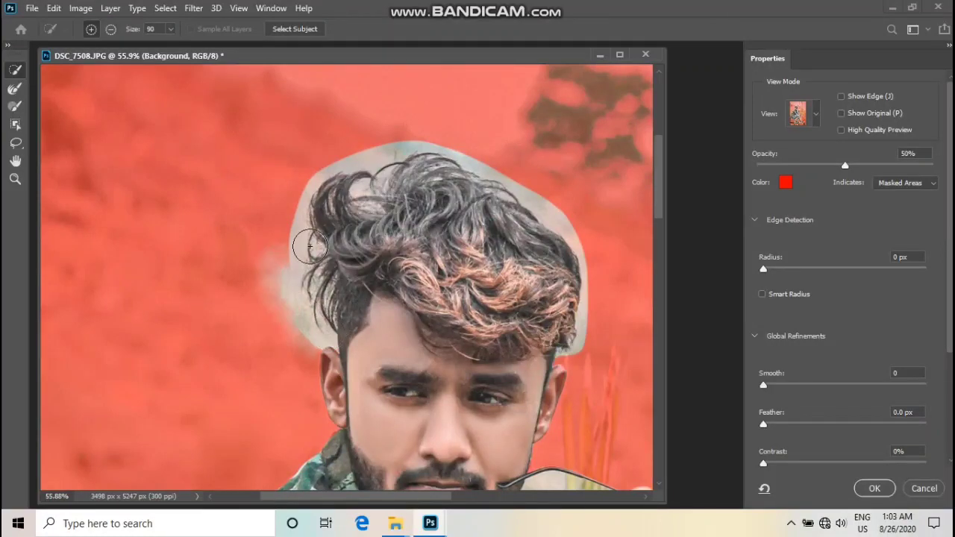
key("ctrl+z")
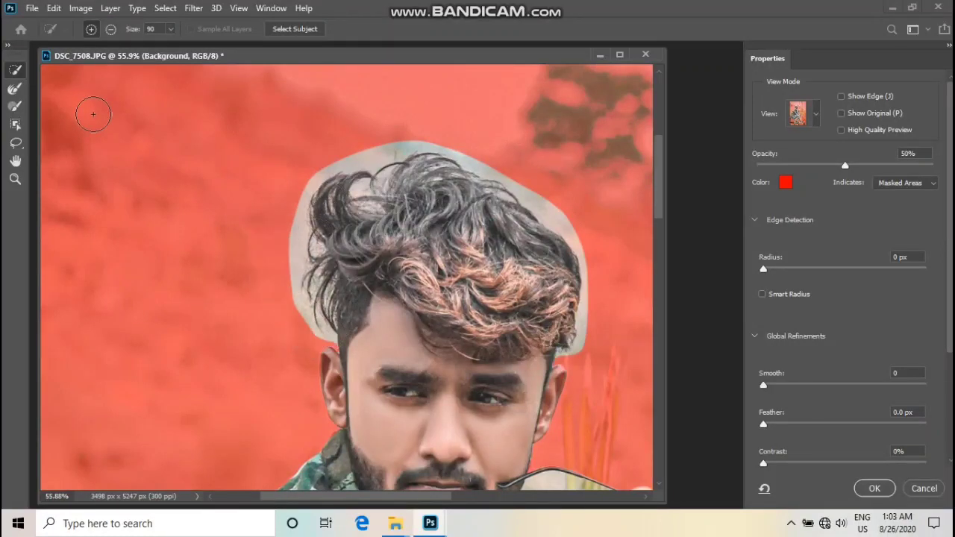
Step: Paint the hair's left, top and right edges with the Refine Edge Brush, then apply
key("r")
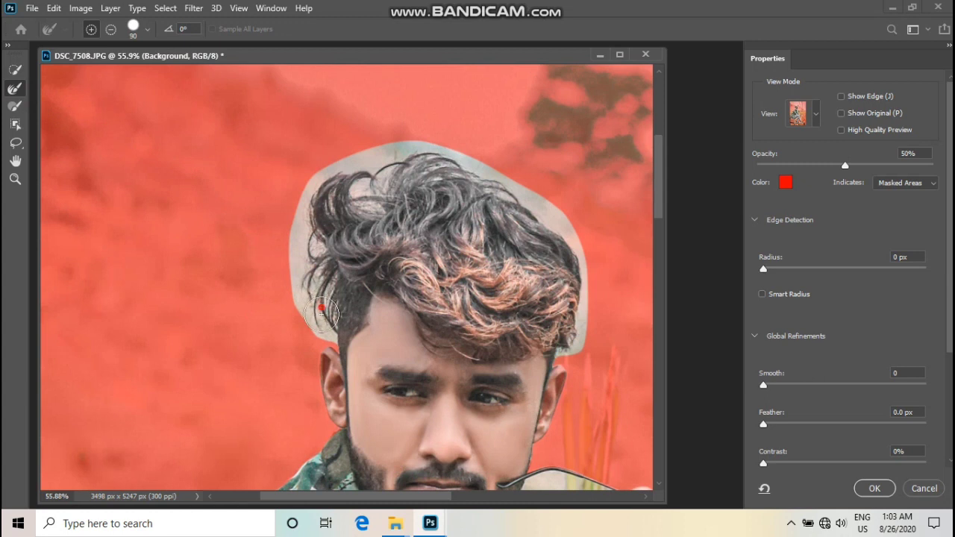
left_click_drag(321, 313, 330, 328)
left_click_drag(298, 282, 317, 265)
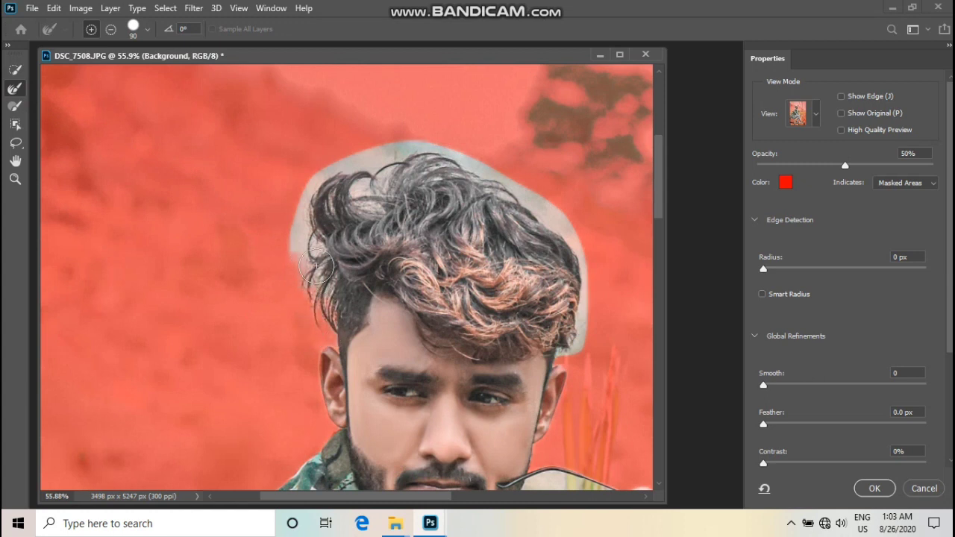
left_click_drag(319, 210, 377, 193)
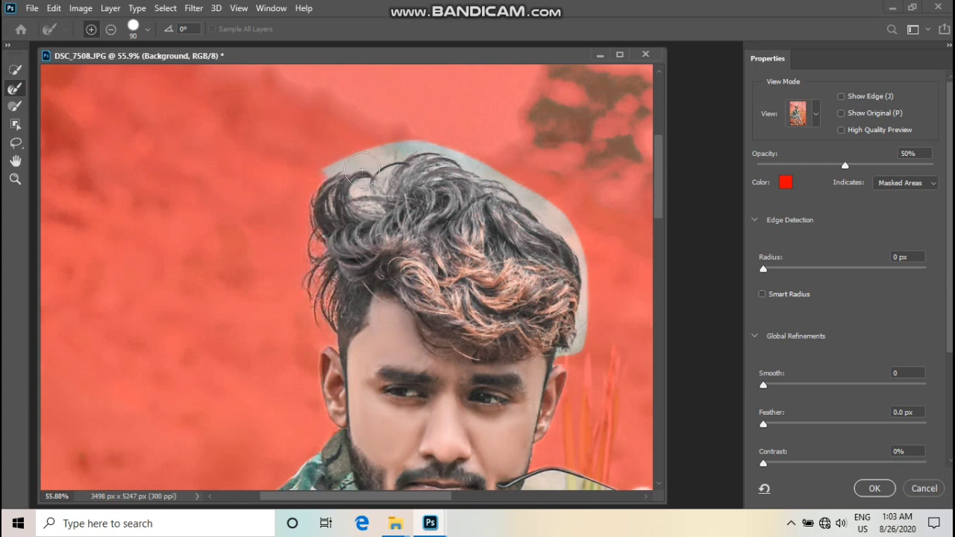
left_click_drag(385, 158, 399, 154)
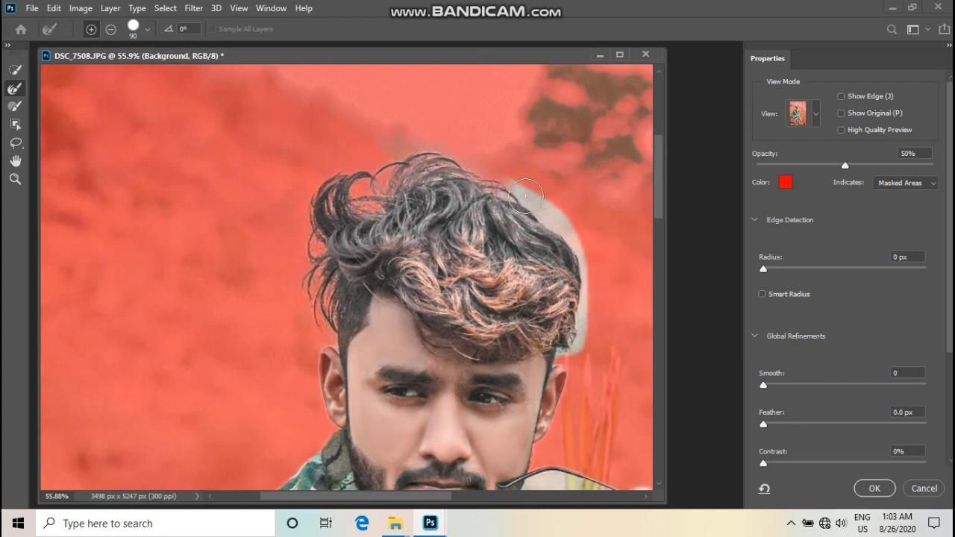
left_click_drag(502, 194, 560, 239)
left_click_drag(437, 191, 585, 262)
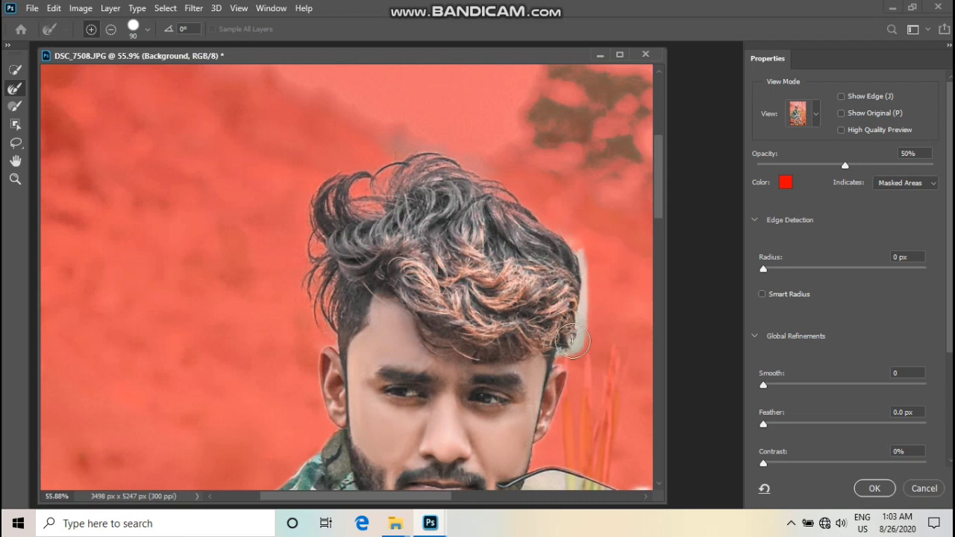
left_click_drag(580, 268, 576, 347)
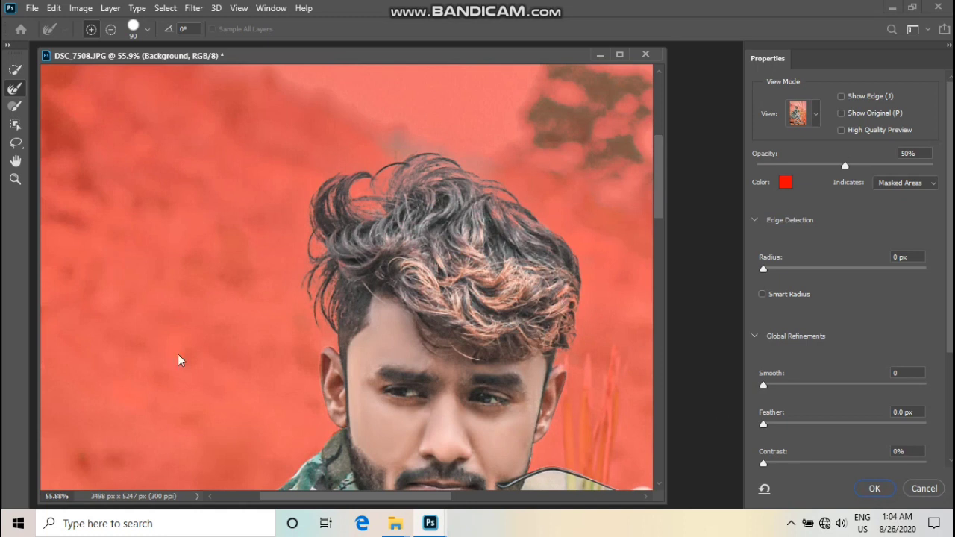
left_click(868, 487)
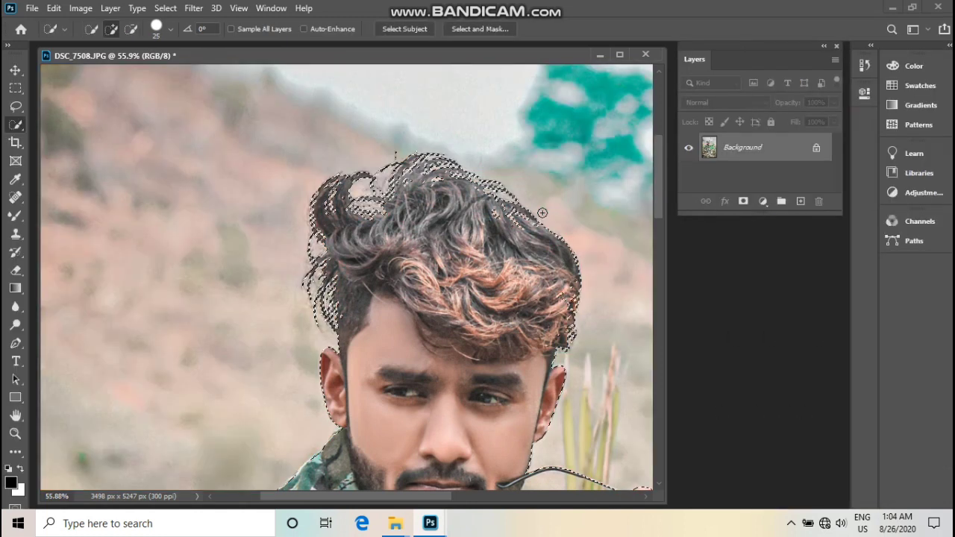
Step: Copy the selected man onto Layer 1 and drag in the lakeside photo with the Move tool
key("ctrl+0")
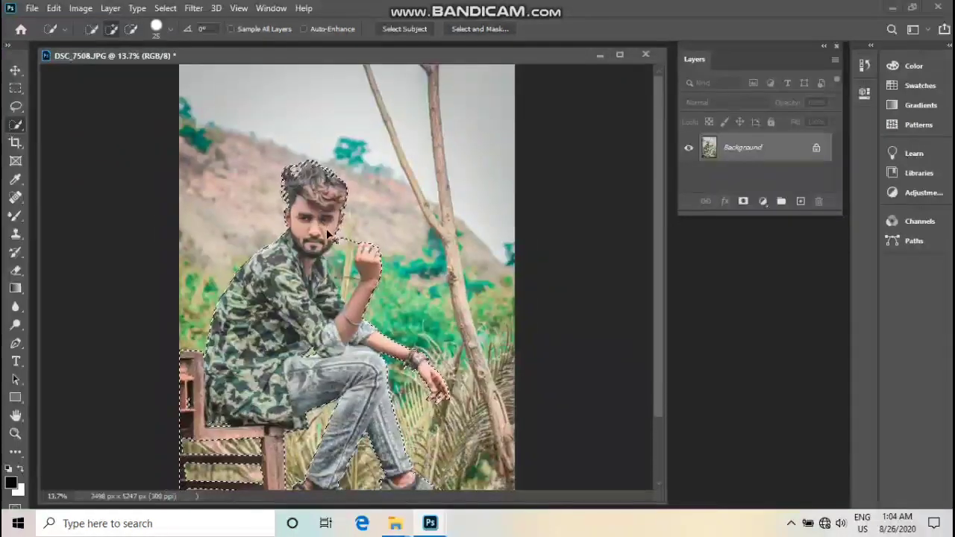
key("ctrl+j")
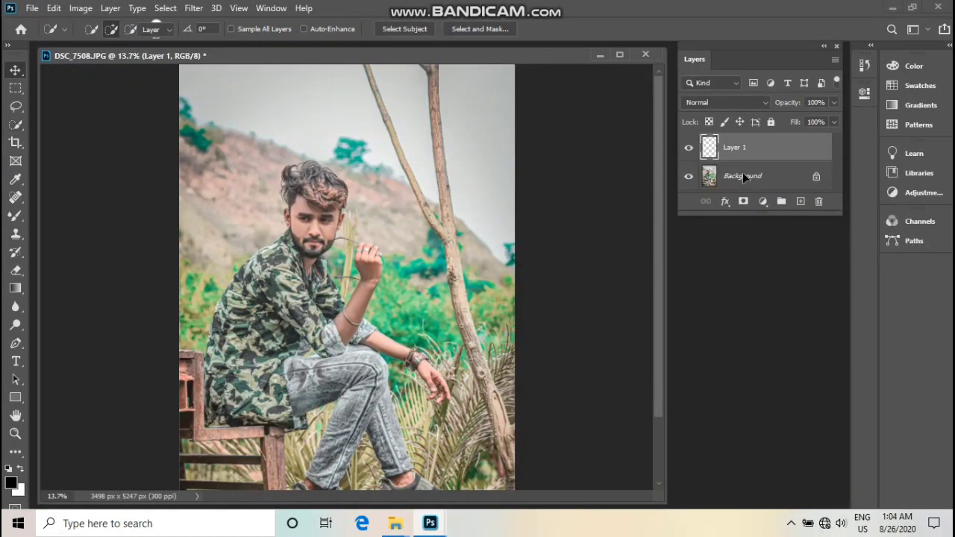
left_click_drag(406, 59, 480, 82)
key("v")
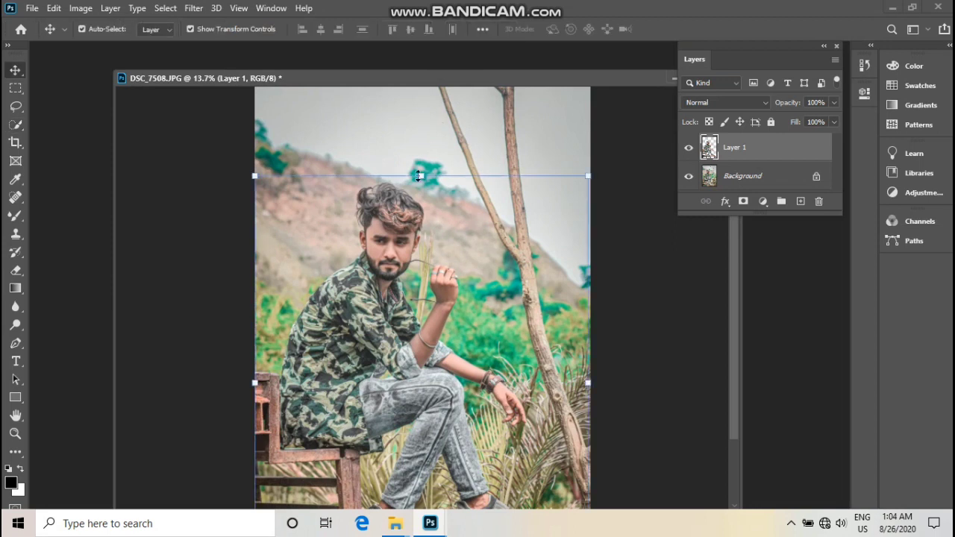
left_click_drag(335, 53, 483, 75)
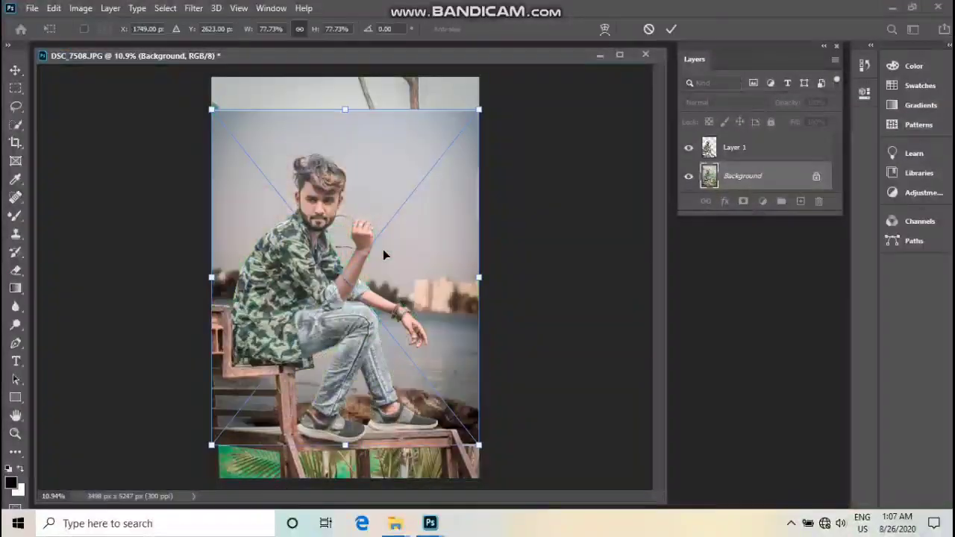
Step: Commit the placed lakeside photo and rasterize its layer
left_click_drag(405, 241, 406, 197)
key("Return")
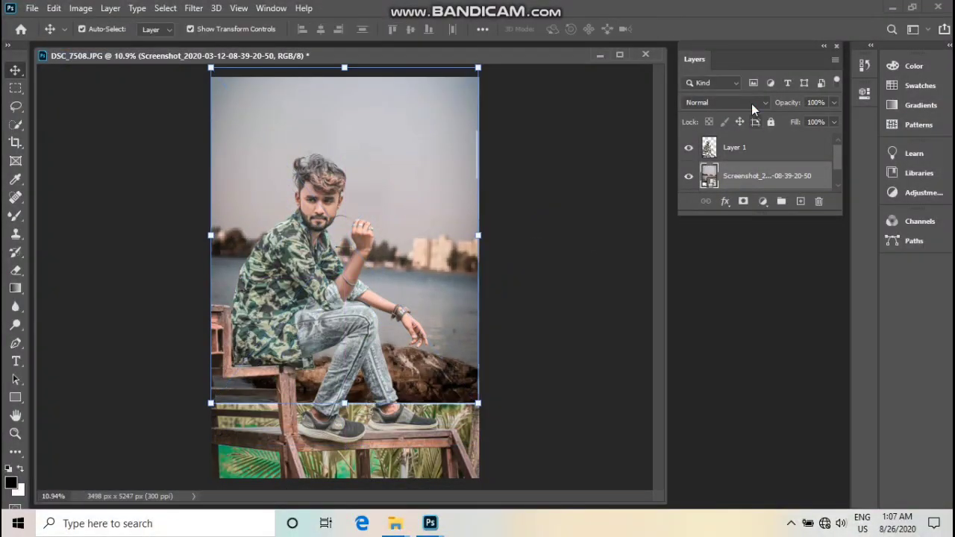
right_click(768, 178)
left_click(627, 261)
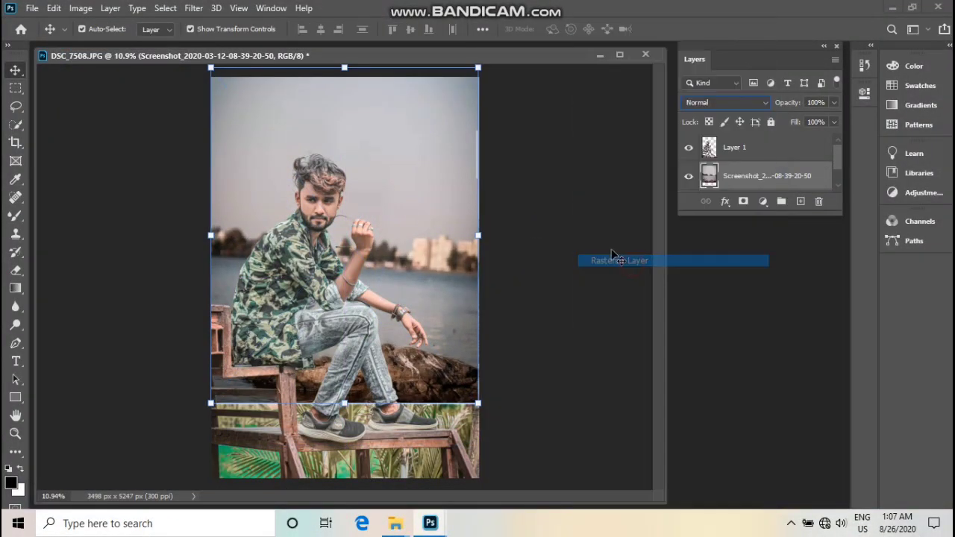
Step: Scale the lakeside photo up so it covers the canvas behind the man
left_click_drag(403, 196, 408, 209)
scroll(409, 277, "down", 1)
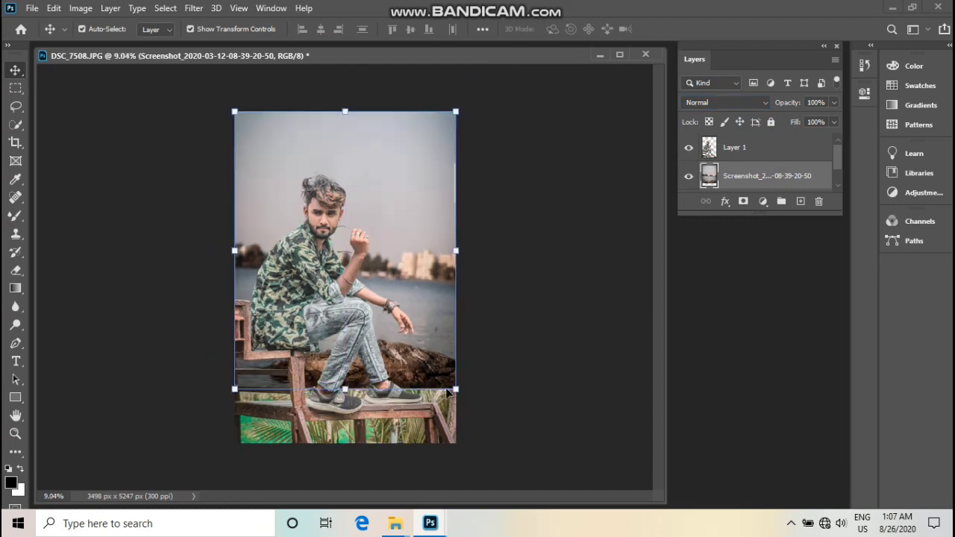
mouse_move(452, 389)
left_mouse_down()
mouse_move(509, 452)
mouse_move(506, 441)
left_mouse_up()
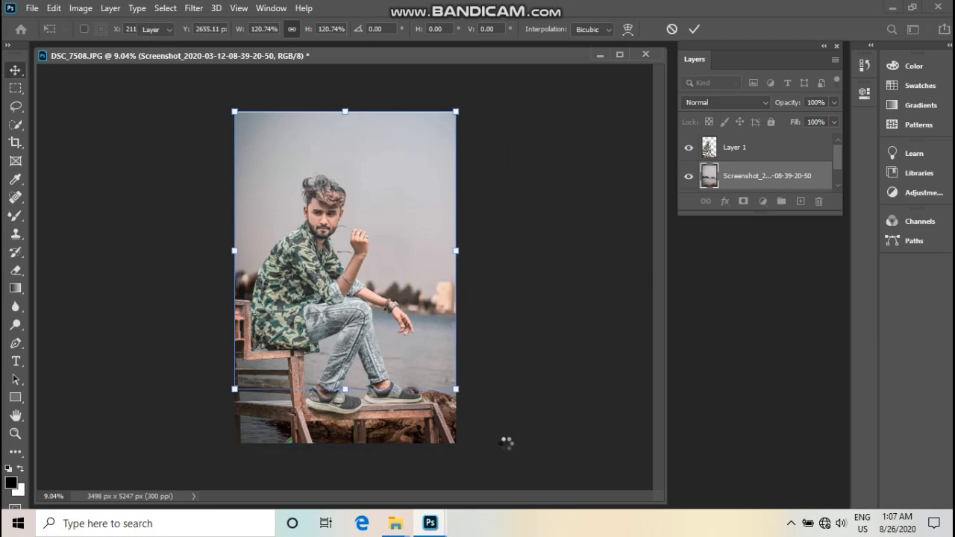
key("Return")
key("c")
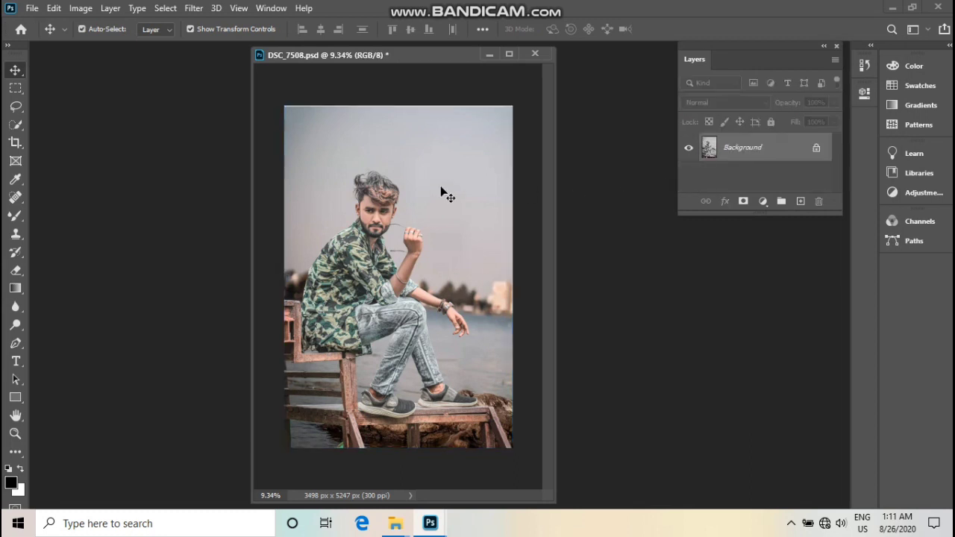
Step: Open the Camera Raw Filter and set Texture to +36
left_click(194, 7)
left_click(224, 102)
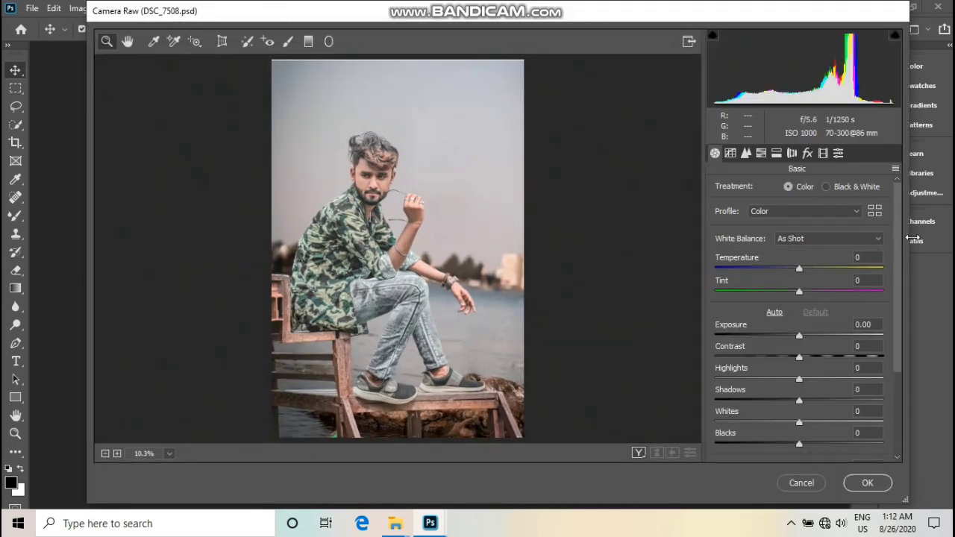
scroll(805, 398, "down", 2)
scroll(815, 404, "down", 1)
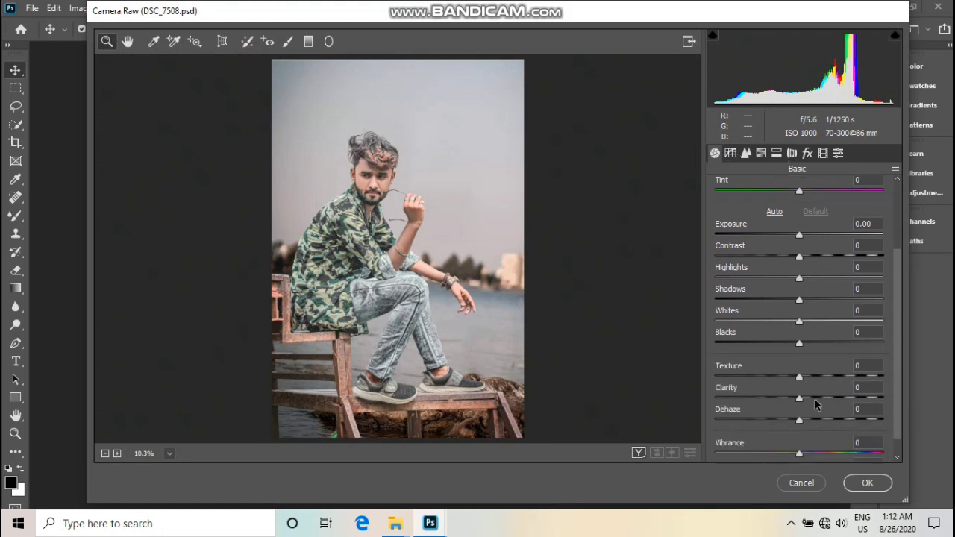
left_click(821, 379)
left_click(828, 377)
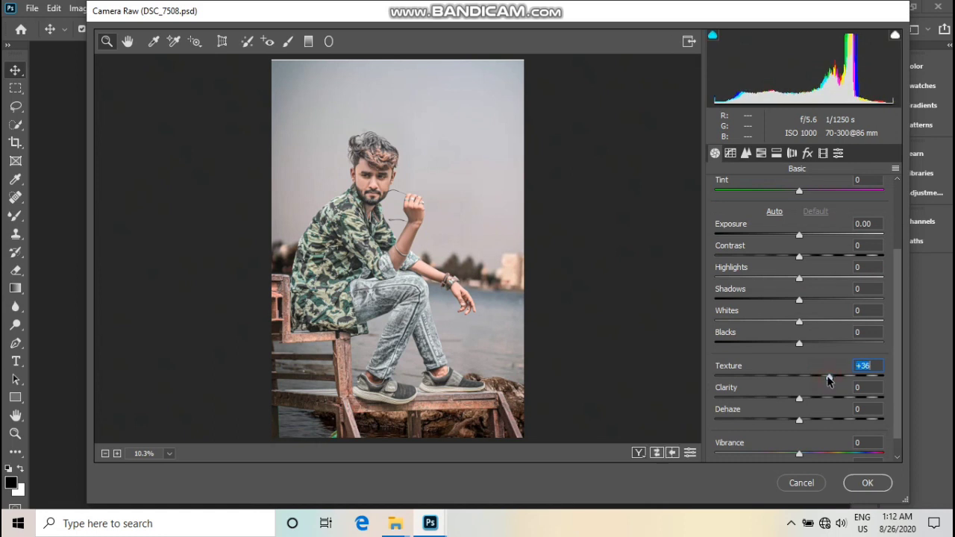
Step: Set Whites -15, Blacks -20, Shadows -16, Highlights +10, Contrast +13 and Vibrance +40
mouse_move(798, 343)
left_mouse_down()
mouse_move(781, 344)
mouse_move(774, 323)
mouse_move(786, 326)
mouse_move(818, 299)
left_mouse_up()
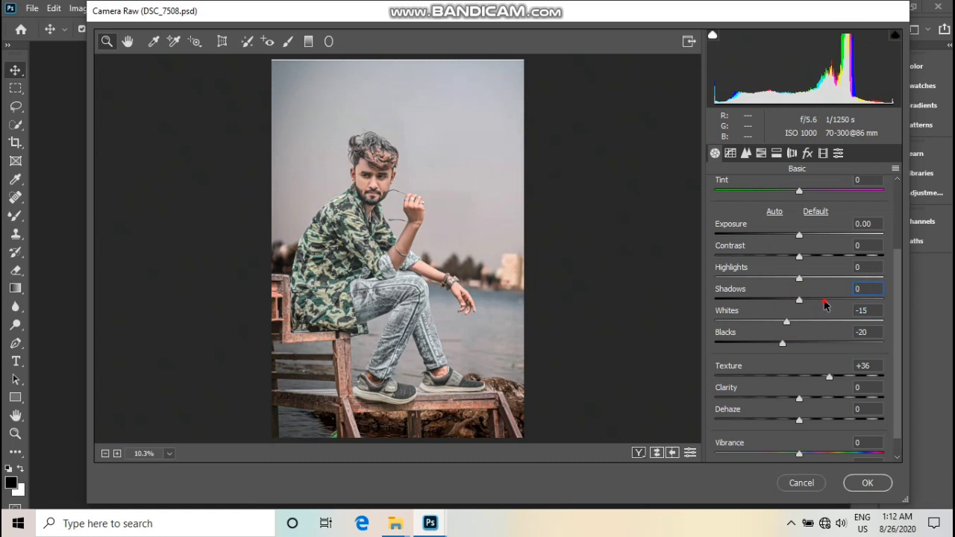
double_click(819, 299)
left_click(786, 299)
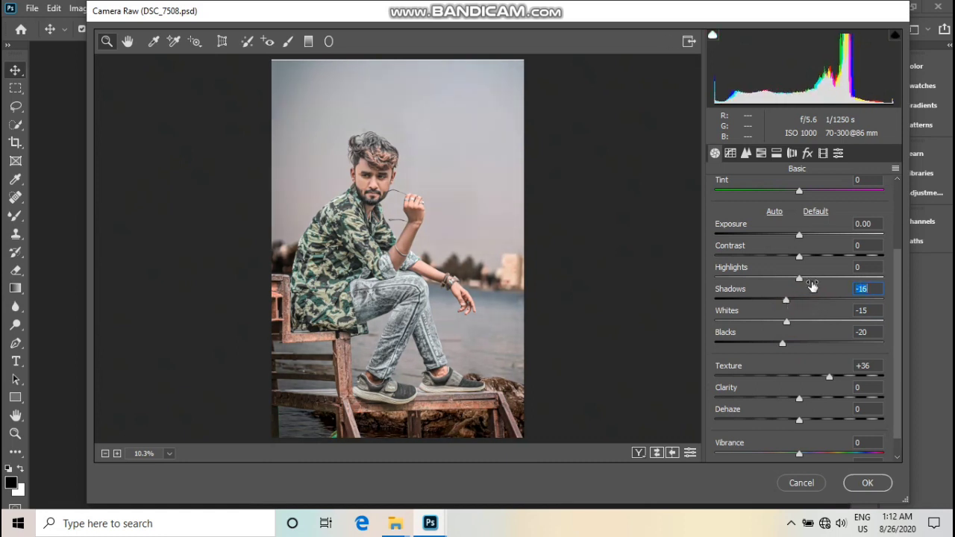
mouse_move(799, 277)
left_mouse_down()
mouse_move(818, 279)
mouse_move(808, 276)
mouse_move(810, 256)
left_mouse_up()
left_click(813, 256)
scroll(805, 408, "down", 1)
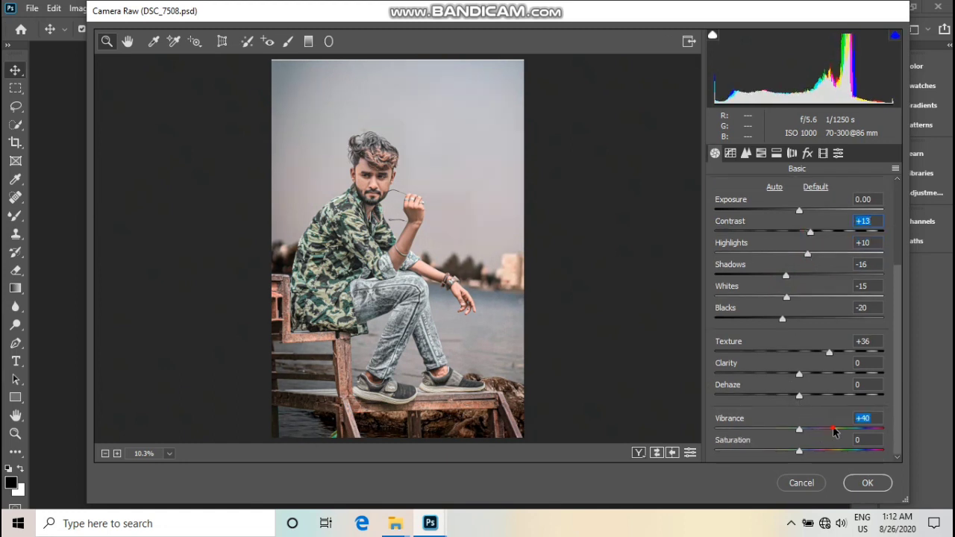
left_click_drag(833, 431, 837, 431)
Step: In HSL Saturation, lower Yellows to -67 and the blues, and set Greens and Aquas to -100
left_click(760, 153)
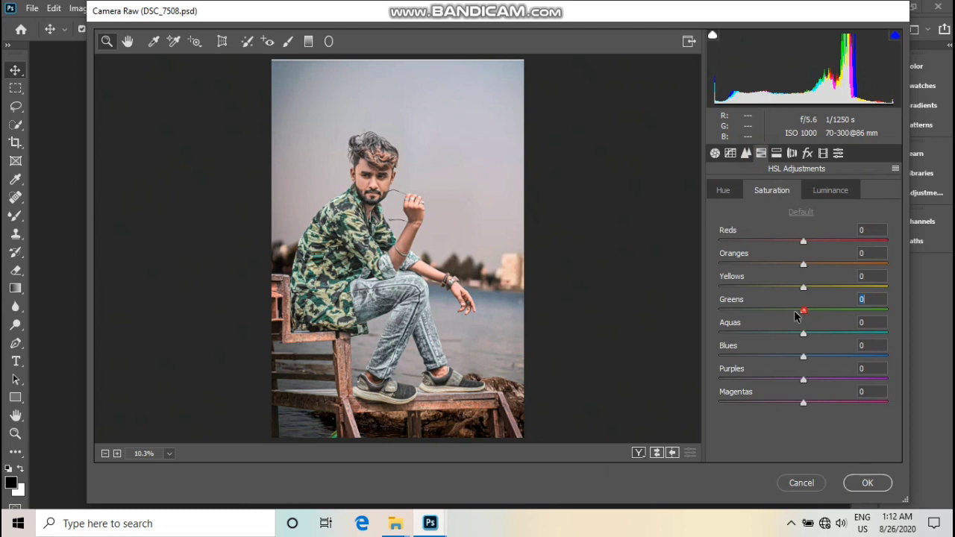
left_click_drag(803, 287, 748, 288)
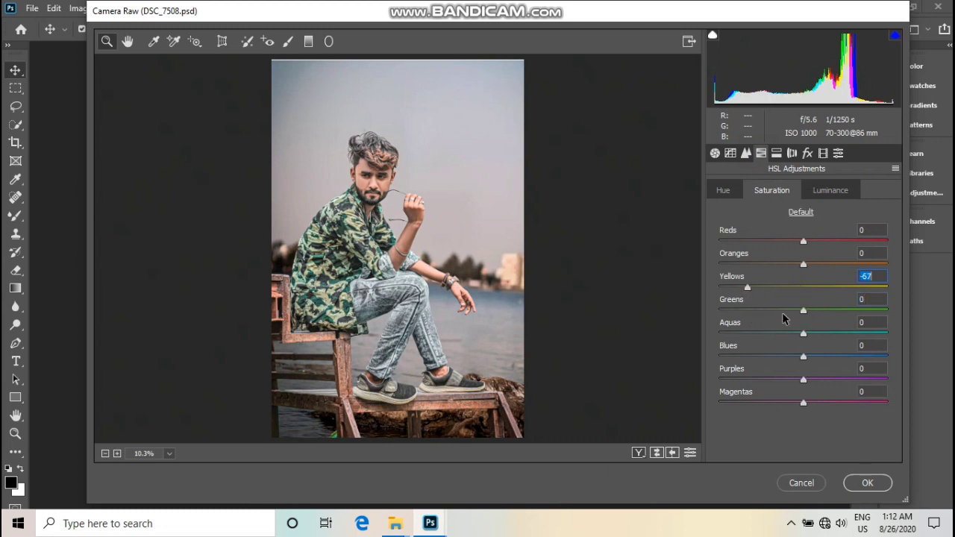
left_click(804, 333)
left_click_drag(804, 356, 743, 357)
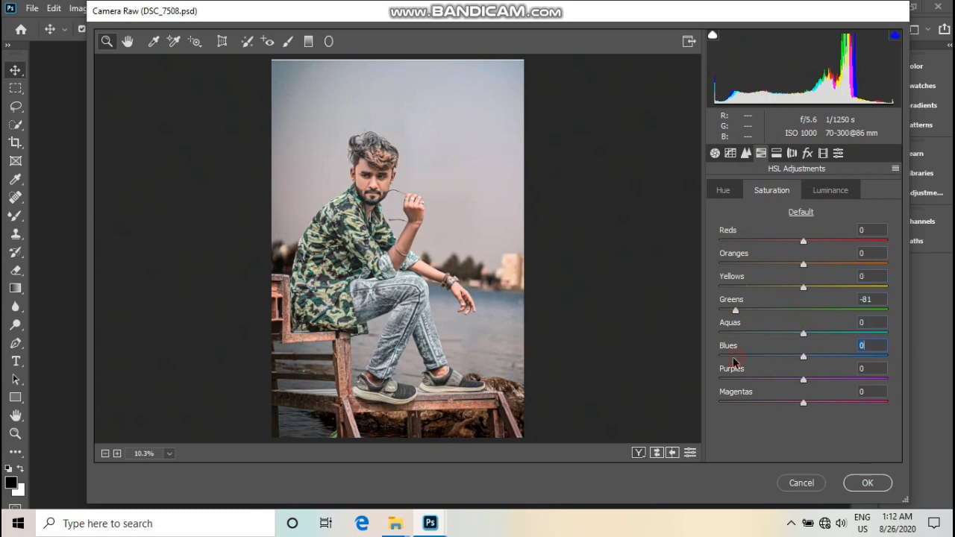
type("0")
left_click_drag(797, 313, 714, 321)
left_click_drag(803, 333, 713, 352)
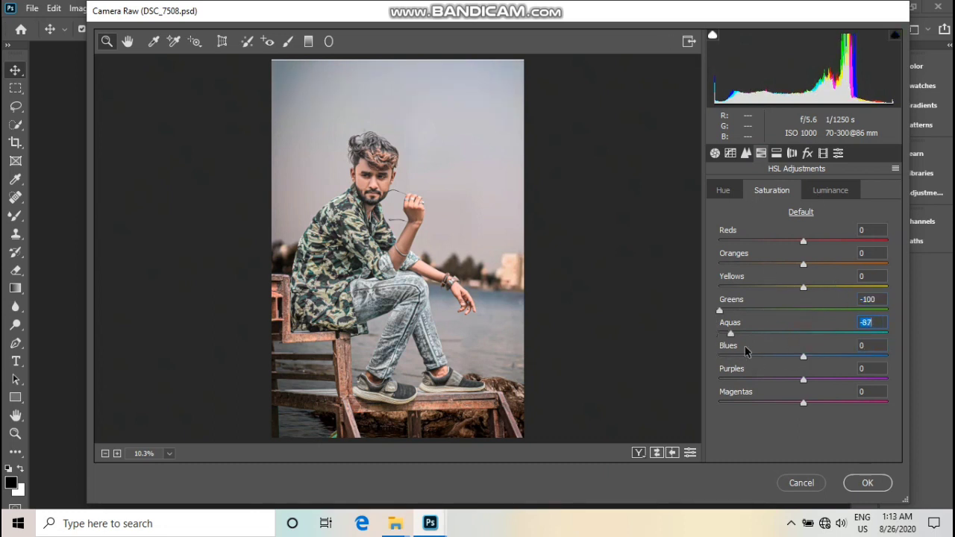
Step: Leave the Aqua hue at zero and add a dark edge vignette in Effects
left_click(723, 190)
mouse_move(804, 334)
left_mouse_down()
mouse_move(692, 343)
mouse_move(810, 334)
left_mouse_up()
left_click(771, 190)
left_click(826, 191)
left_click(807, 153)
left_click_drag(803, 335, 784, 333)
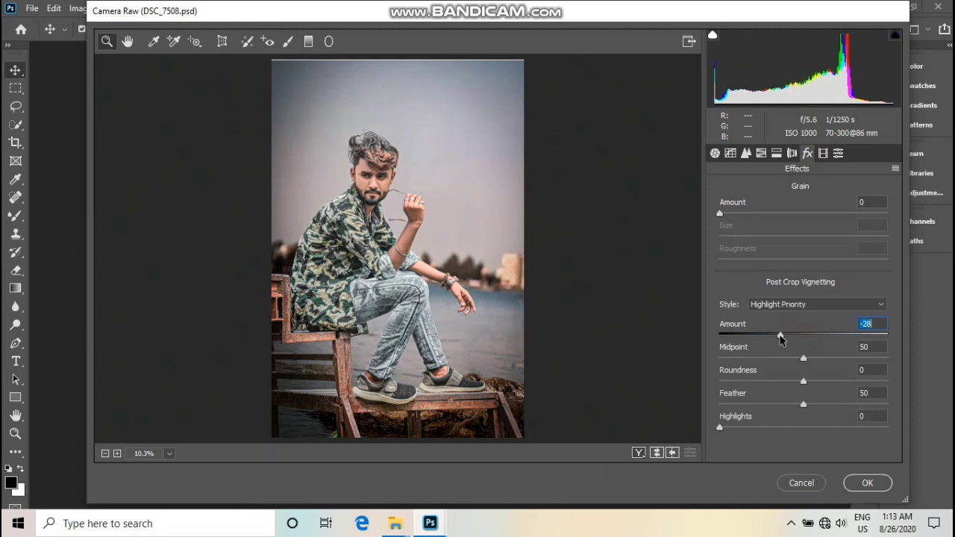
left_click(791, 153)
Step: Shift the Orange hue toward red in the HSL panel
left_click(761, 152)
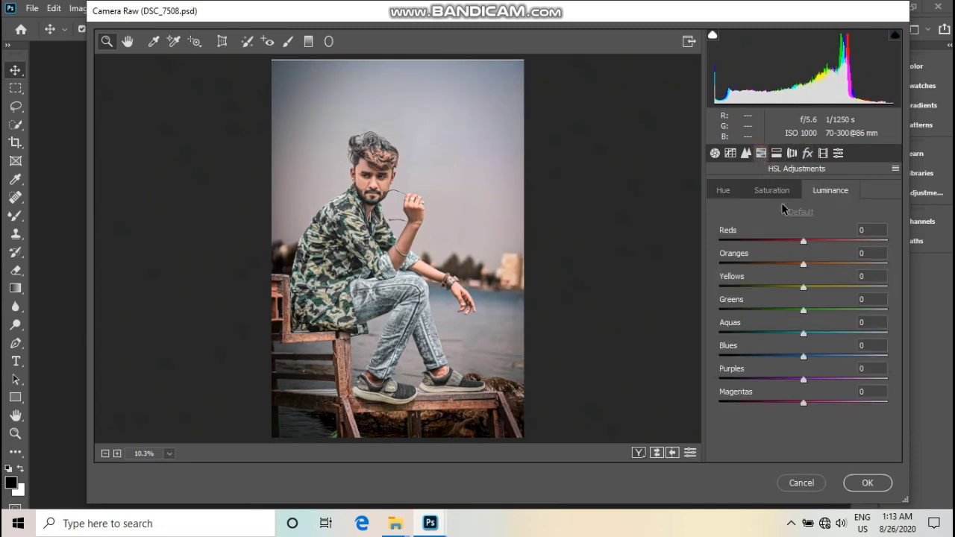
left_click(772, 190)
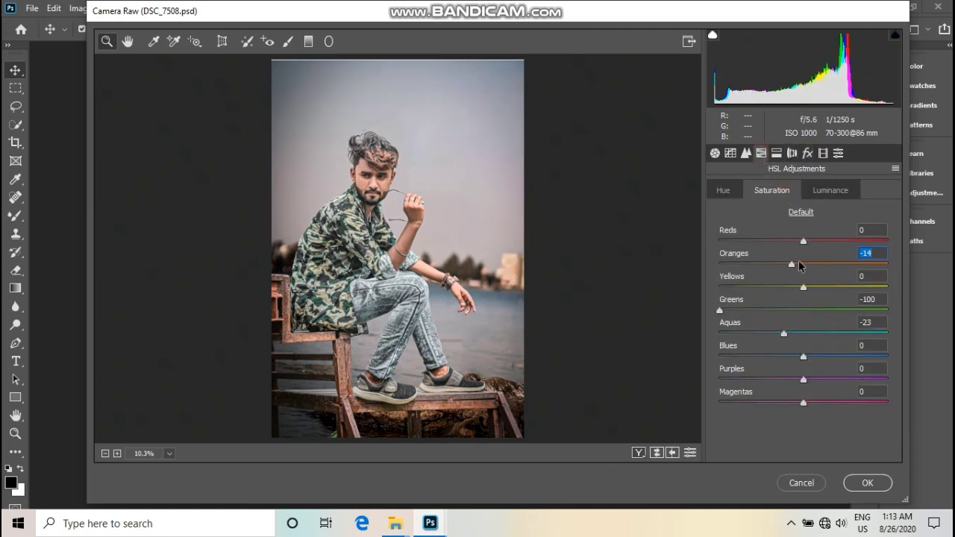
left_click(824, 190)
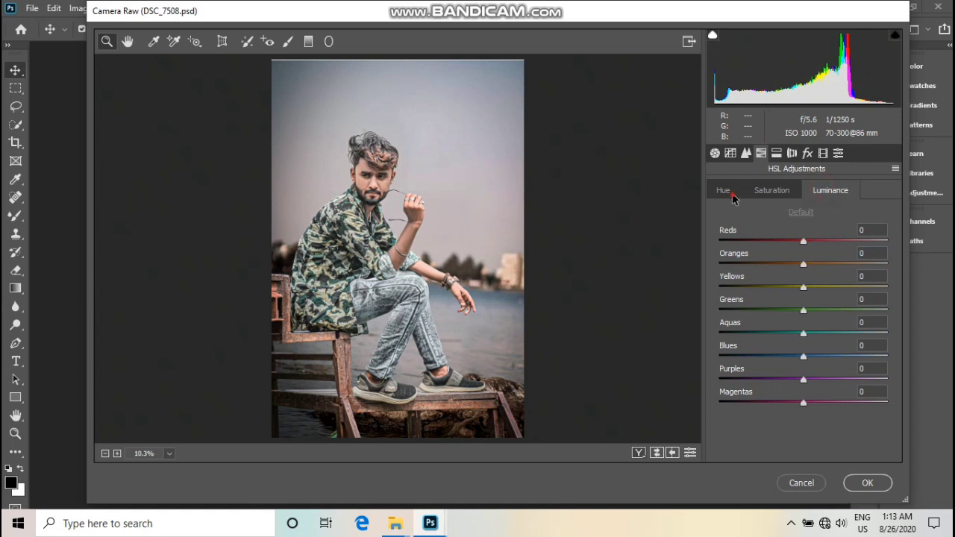
left_click(731, 195)
left_click(819, 264)
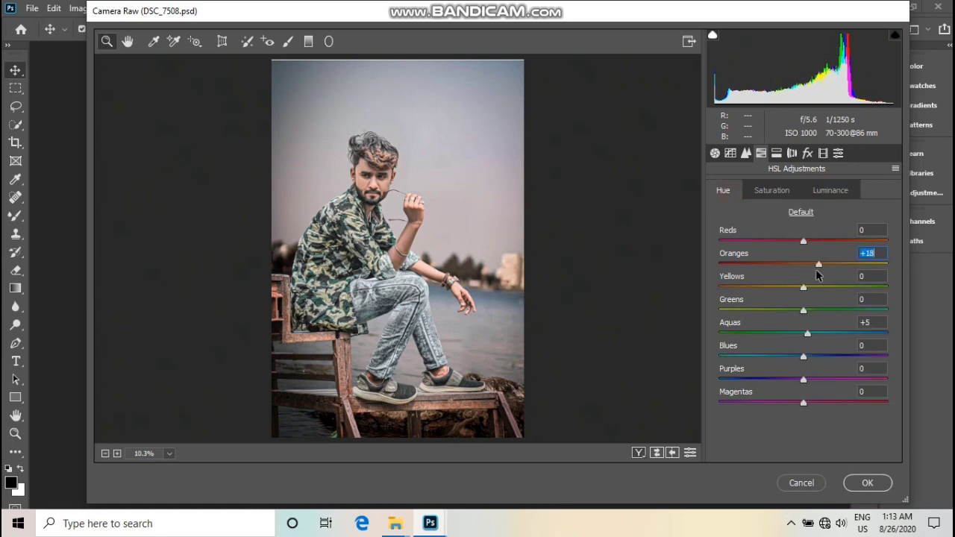
left_click(791, 263)
Step: Push the Green Primary Hue strongly positive and pull the tone curve midtones down
left_click(837, 155)
left_click_drag(804, 354, 860, 353)
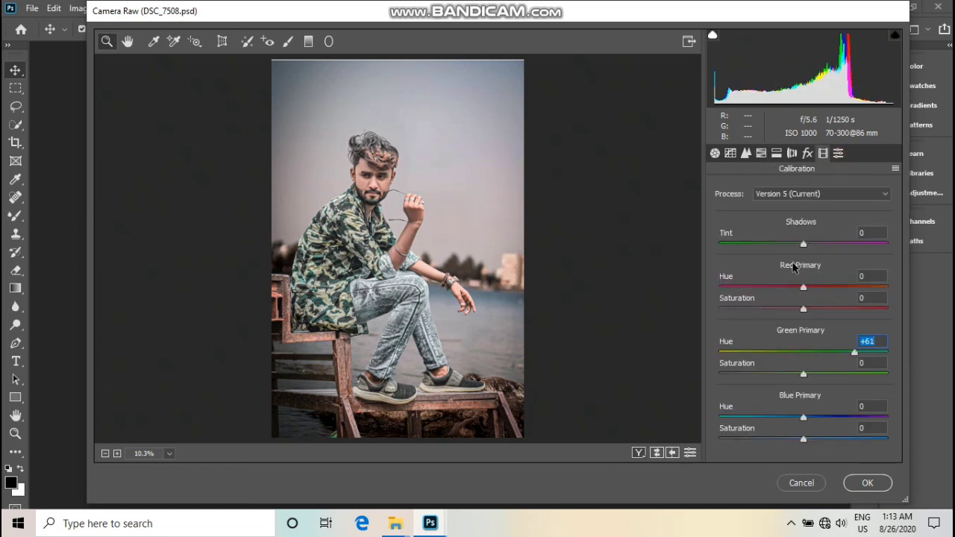
left_click(730, 152)
left_click(745, 153)
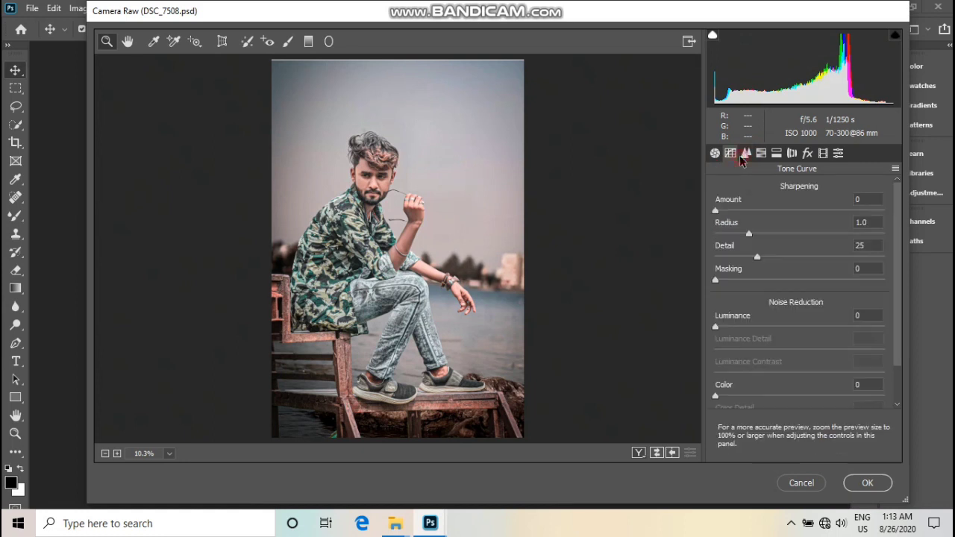
left_click(730, 153)
left_click_drag(815, 328, 816, 339)
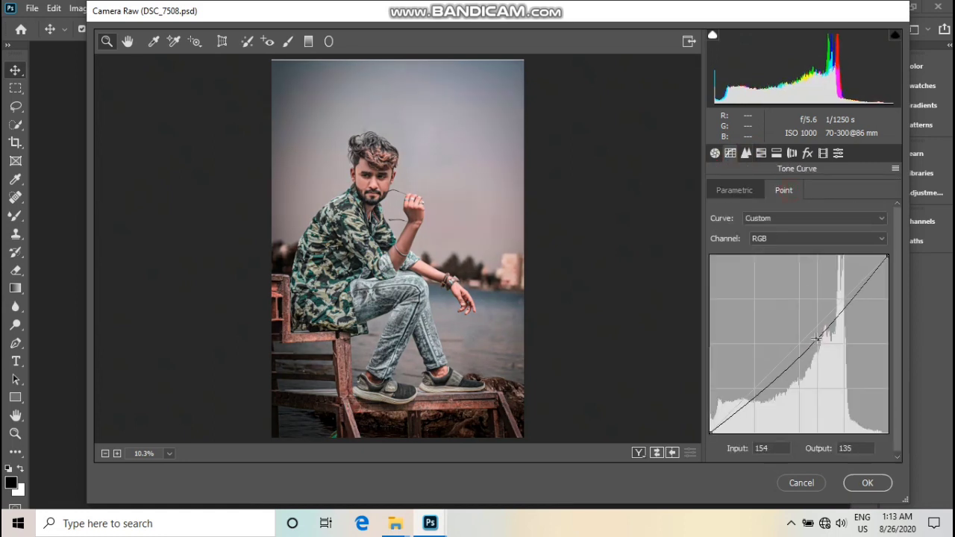
Step: Lower Oranges saturation to -52, set Green Primary Hue to +64, and apply the grade
left_click(761, 153)
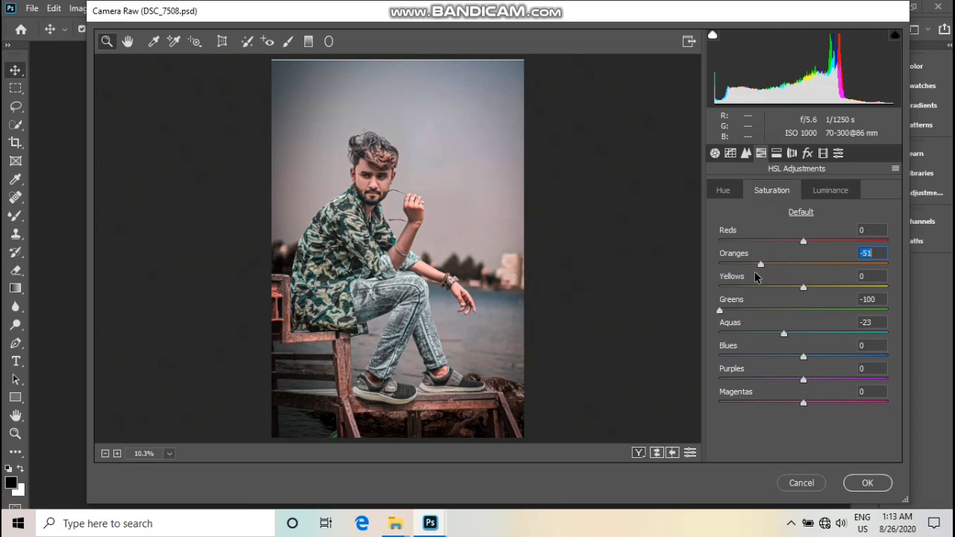
left_click(760, 264)
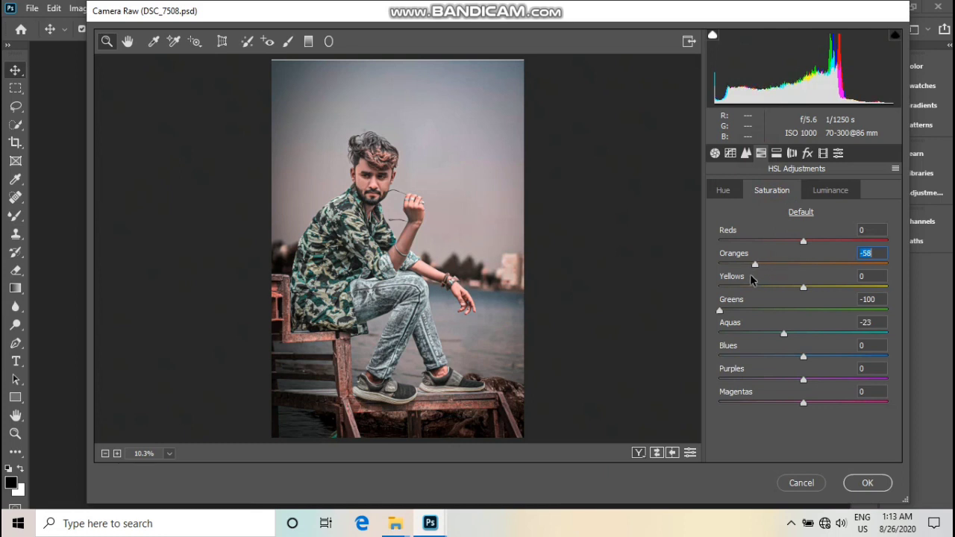
left_click(724, 191)
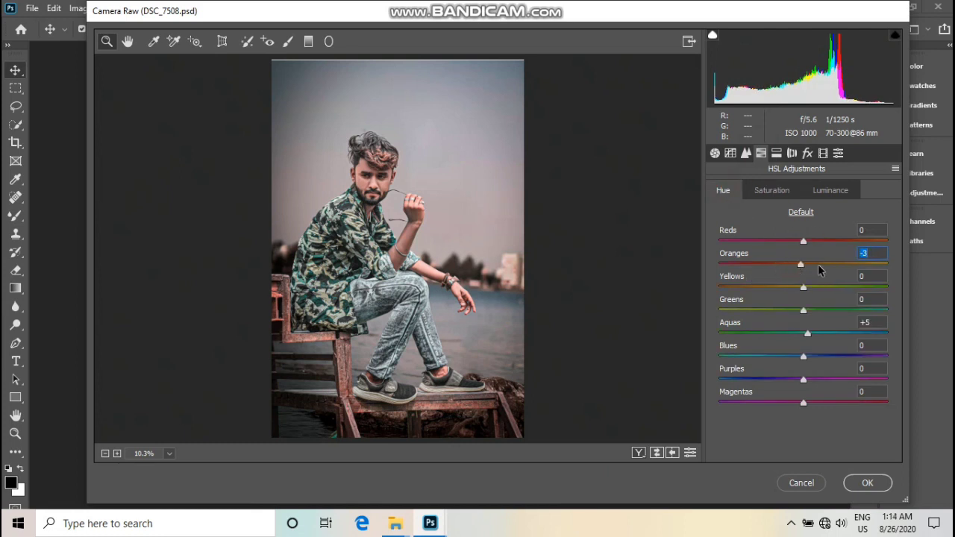
left_click(822, 152)
left_click_drag(853, 355, 857, 350)
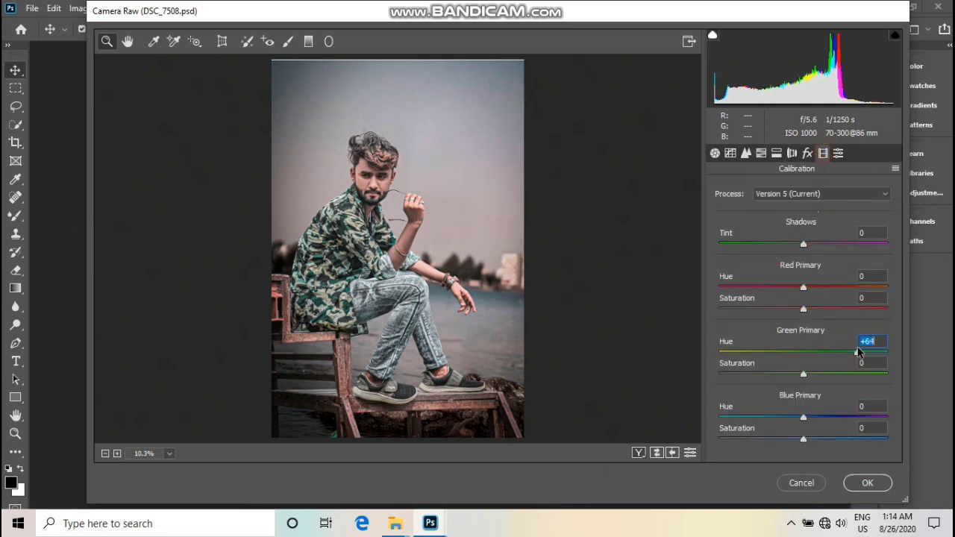
left_click(867, 482)
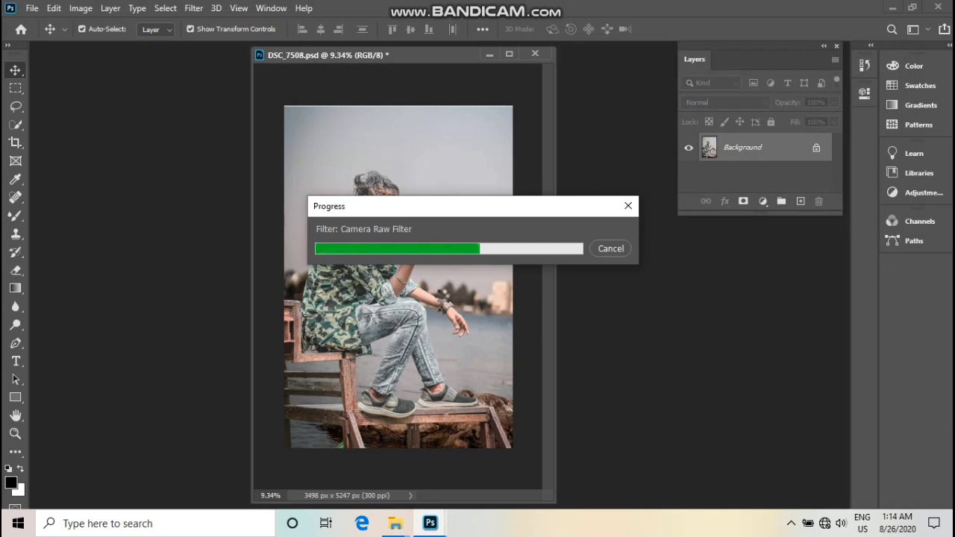
Step: On a new empty layer, drag black-to-transparent gradients up from the lower left and right corners
scroll(445, 302, "down", 2)
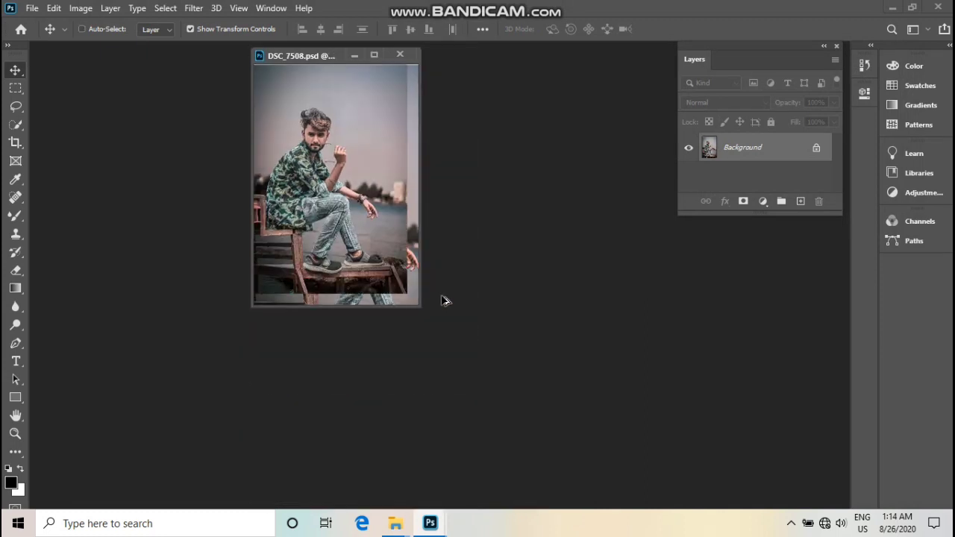
scroll(444, 298, "up", 2)
scroll(443, 298, "up", 2)
scroll(440, 284, "down", 4)
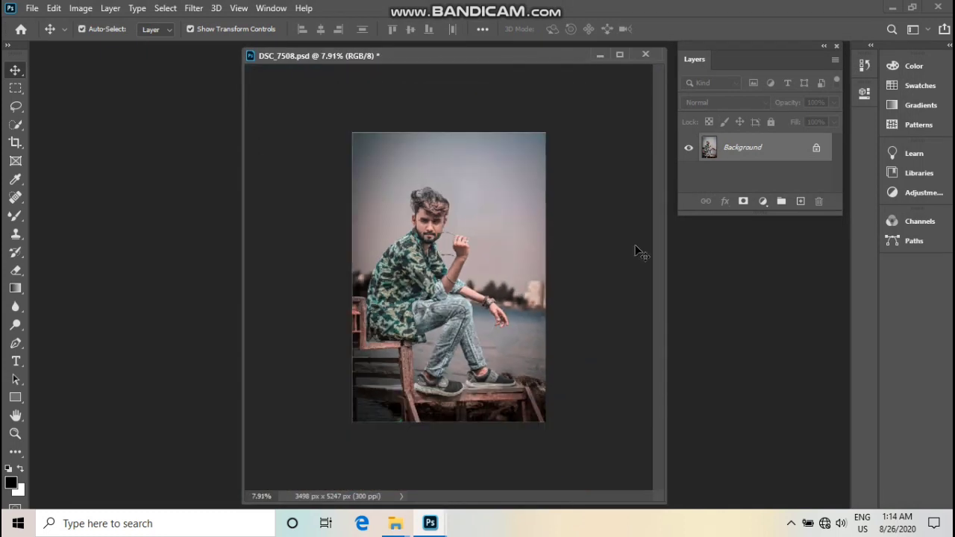
left_click(800, 202)
key("g")
left_click_drag(291, 452, 437, 312)
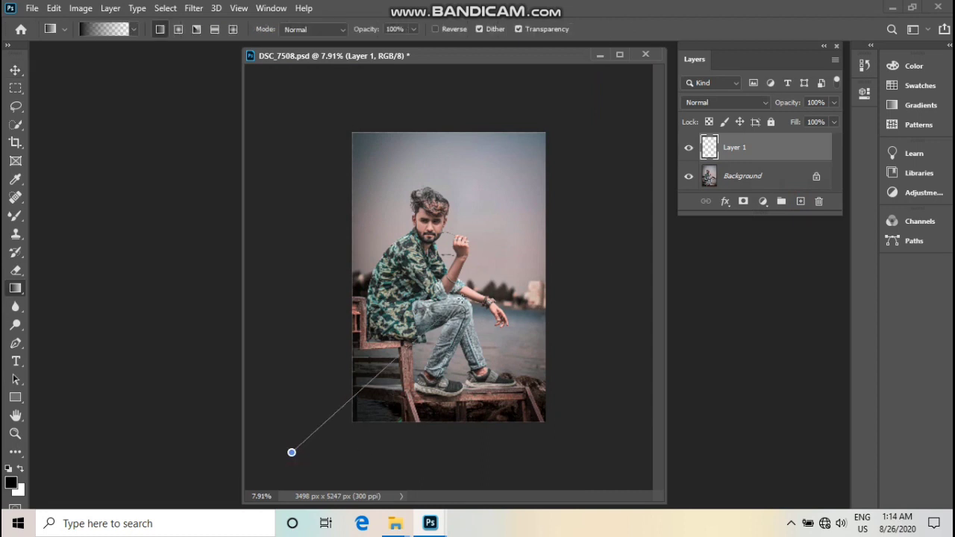
left_click_drag(567, 475, 551, 359)
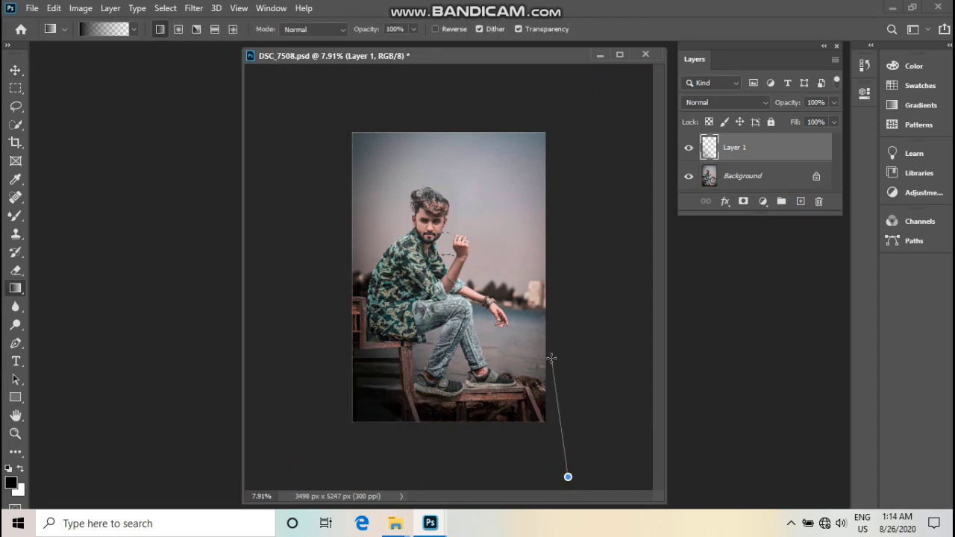
left_click_drag(328, 462, 429, 342)
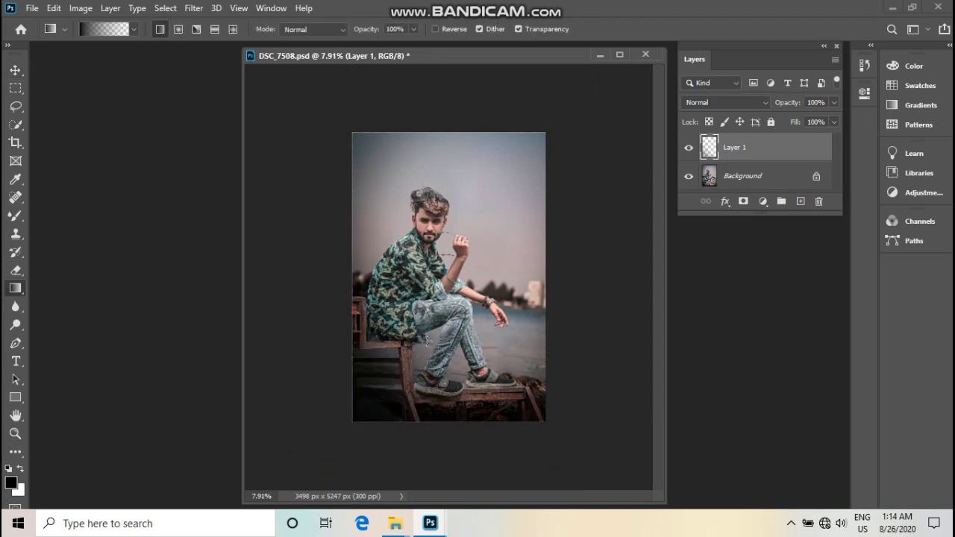
left_click_drag(448, 306, 449, 307)
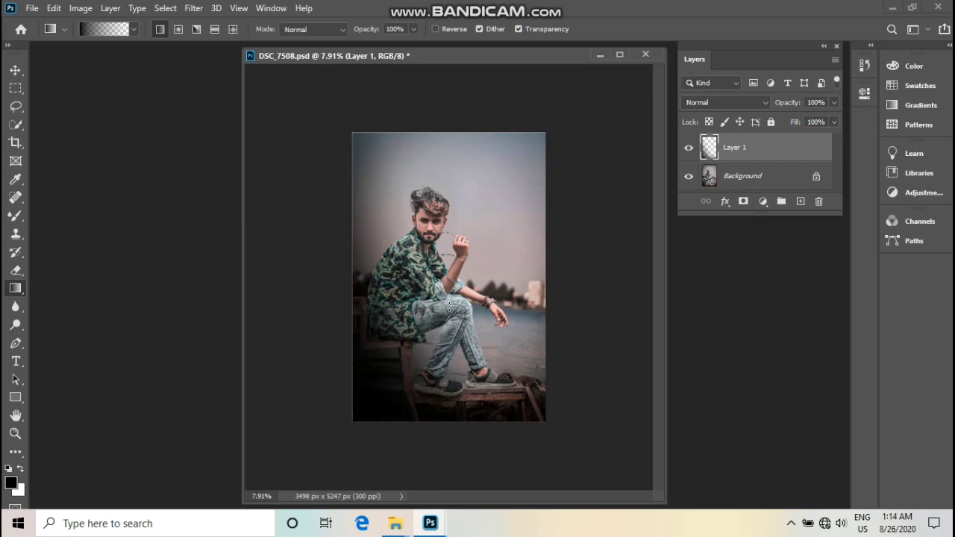
key("v")
scroll(448, 306, "up", 3)
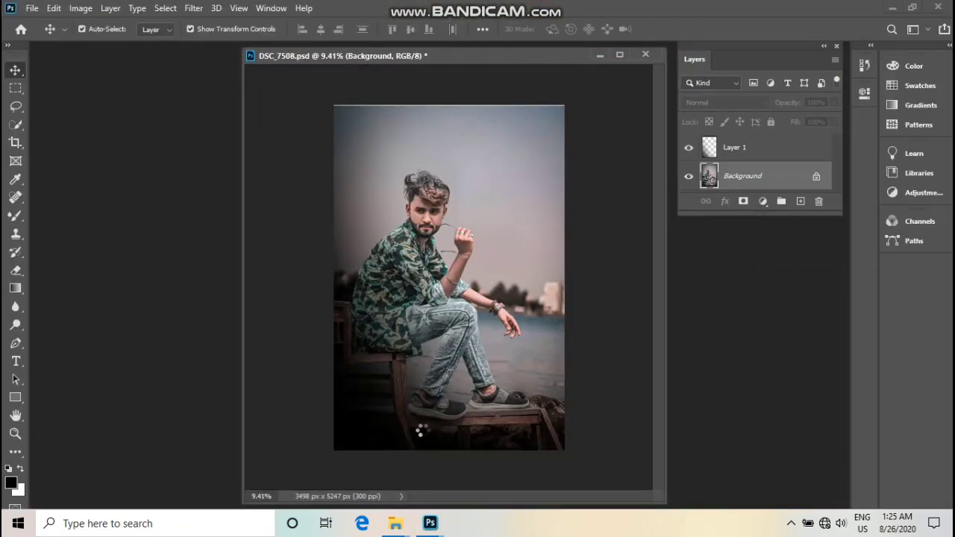
Step: Place the grass image at the bottom of the photo, above the gradient layer
left_click_drag(464, 521, 429, 427)
left_click_drag(468, 268, 468, 421)
key("Return")
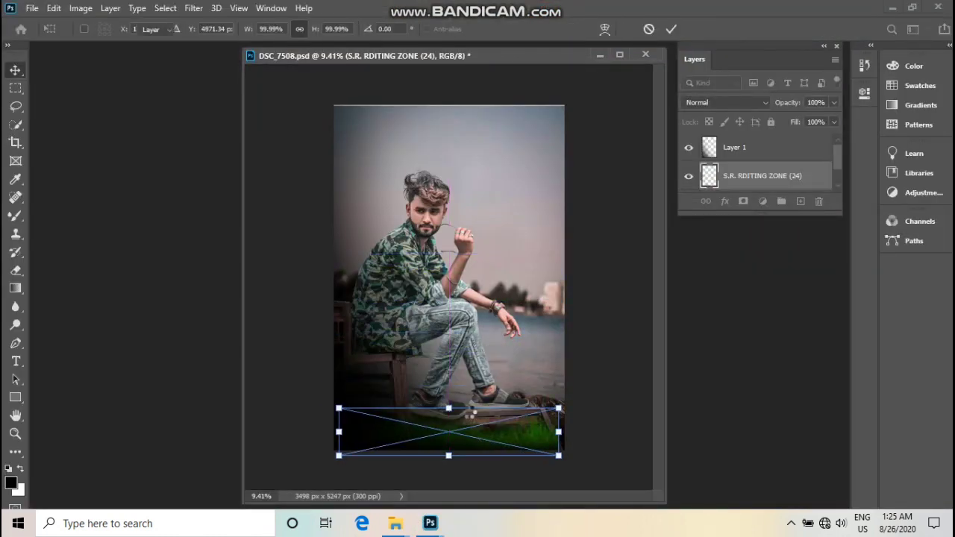
key("ctrl+bracketright")
key("ctrl+minus")
Step: Stretch the grass wider across the bottom to 155.79% and nudge it up
key("ctrl+t")
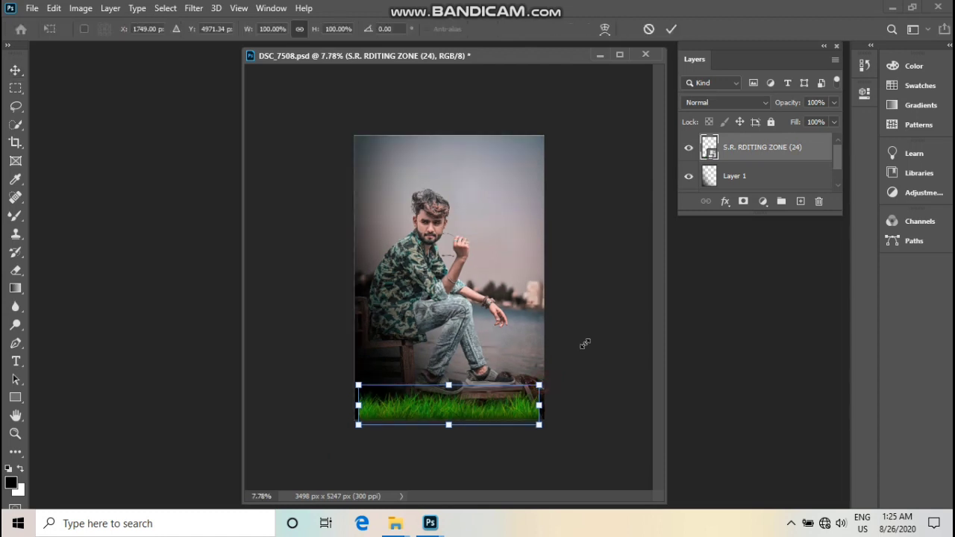
left_click_drag(498, 388, 485, 412)
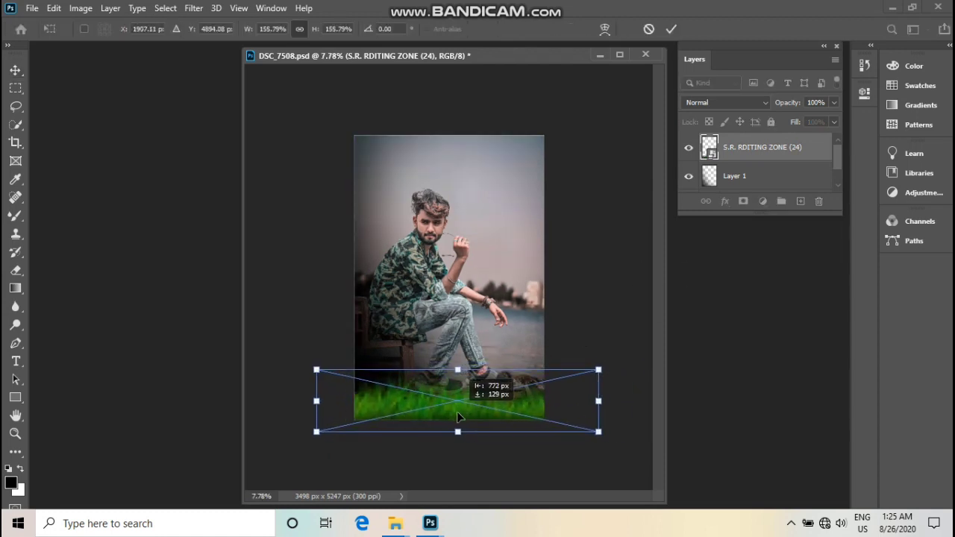
key("Return")
left_click_drag(500, 416, 498, 403)
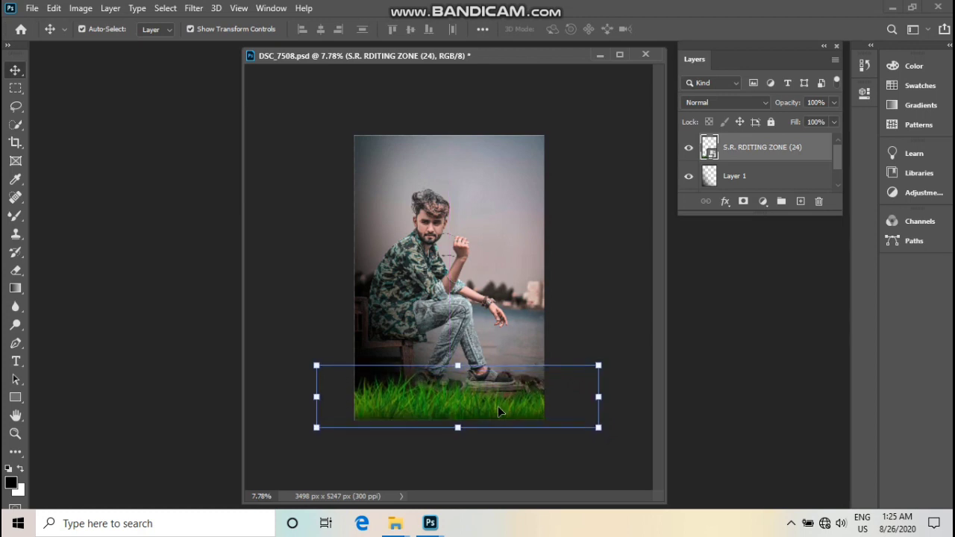
Step: Tilt the grass about 3° and Alt-drag a duplicate copy upward
key("ctrl+t")
left_click_drag(613, 340, 622, 346)
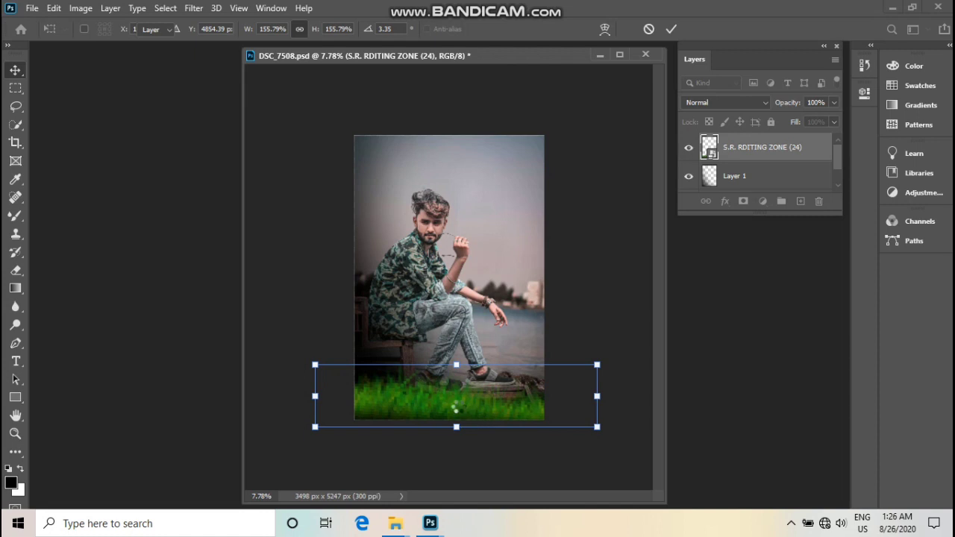
key("Return")
mouse_move(455, 409)
left_mouse_down()
mouse_move(575, 291)
mouse_move(616, 271)
mouse_move(626, 386)
left_mouse_up()
key("ctrl+t")
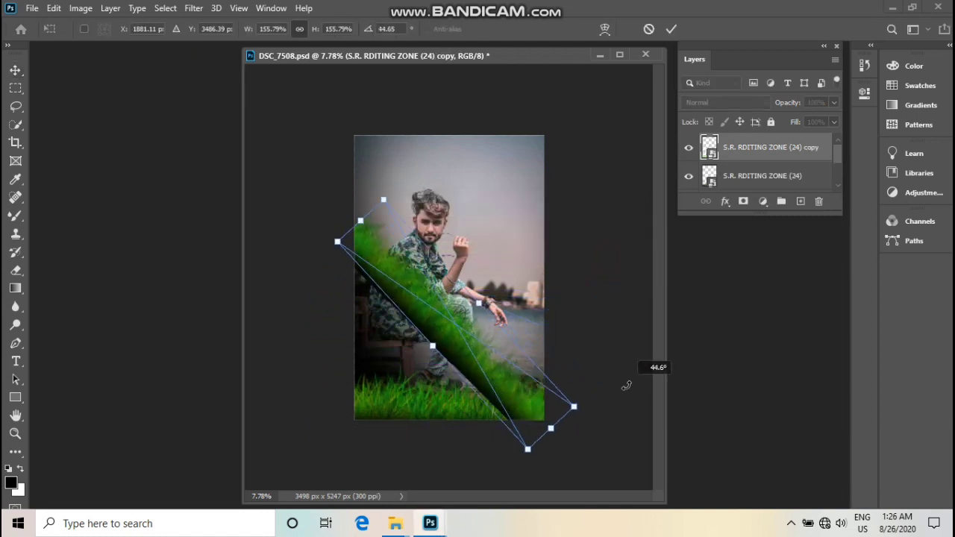
Step: Scale the grass copy to about 296%, rotate it roughly 52°, and slide it up the left edge
left_click_drag(573, 406, 634, 450)
left_click_drag(535, 382, 448, 407)
mouse_move(320, 212)
left_mouse_down()
mouse_move(349, 179)
mouse_move(348, 188)
left_mouse_up()
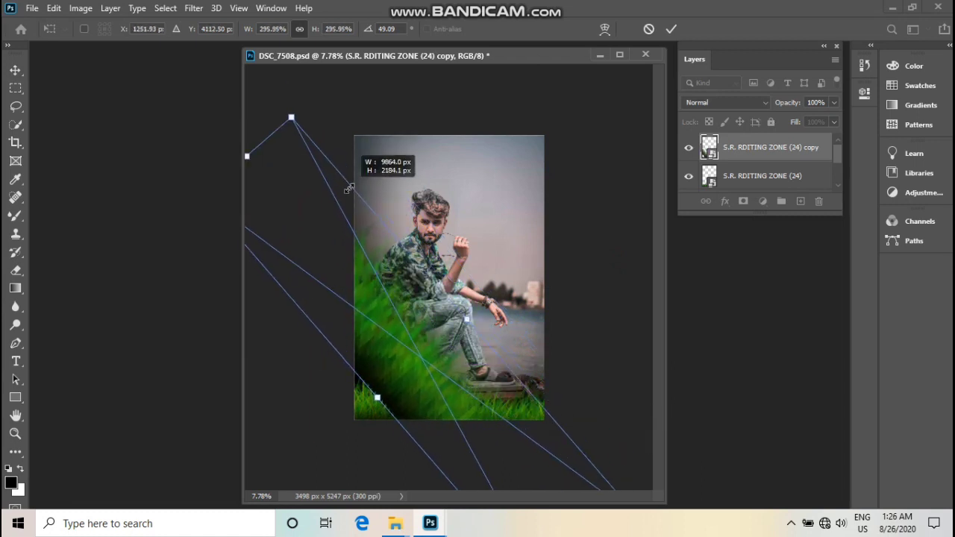
left_click_drag(507, 218, 515, 208)
left_click_drag(350, 325, 396, 358)
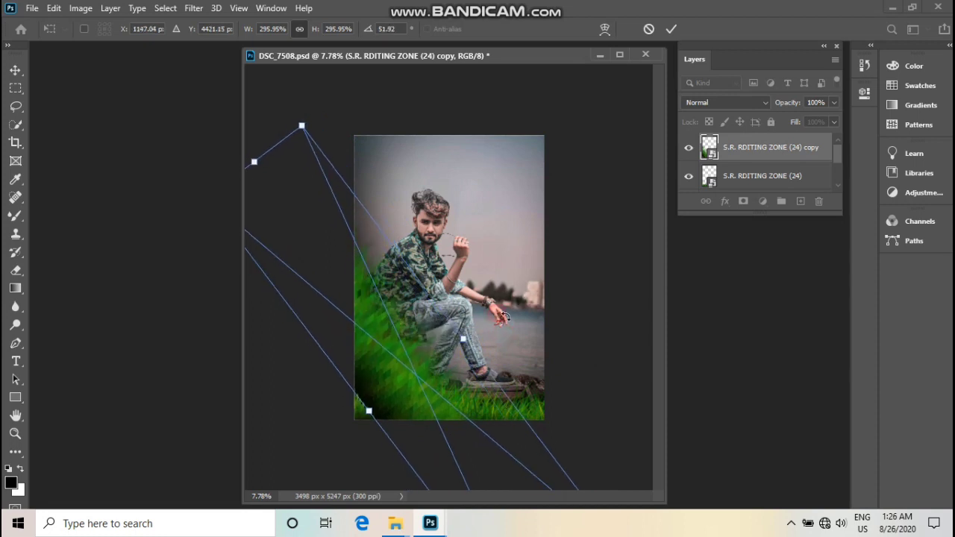
left_click_drag(504, 317, 505, 317)
key("Return")
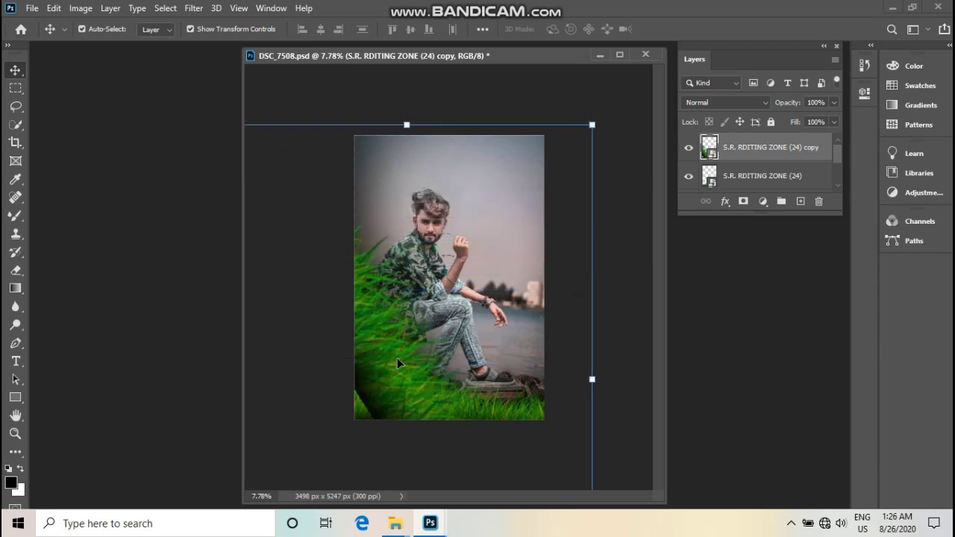
left_click_drag(397, 360, 389, 367)
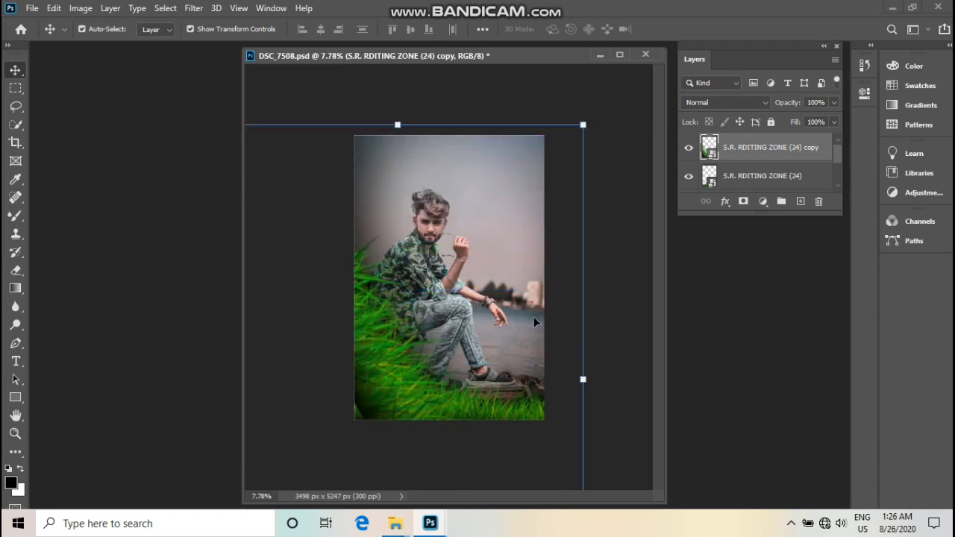
Step: Convert both grass layers into ordinary pixel layers
right_click(743, 149)
left_click(790, 247)
right_click(746, 176)
left_click(798, 241)
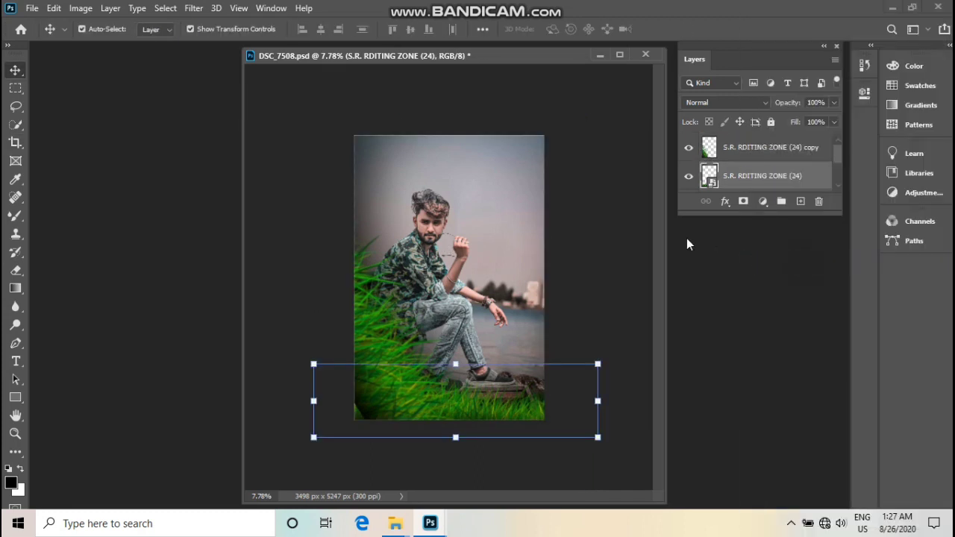
Step: Crop the canvas back to 3498 × 5247 px, trimming the overhanging grass
key("c")
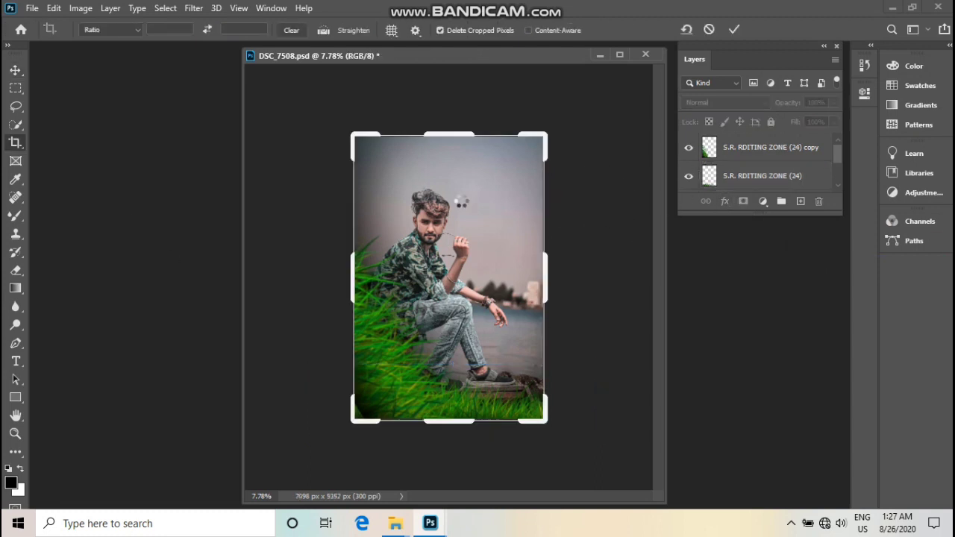
left_click(463, 205)
key("v")
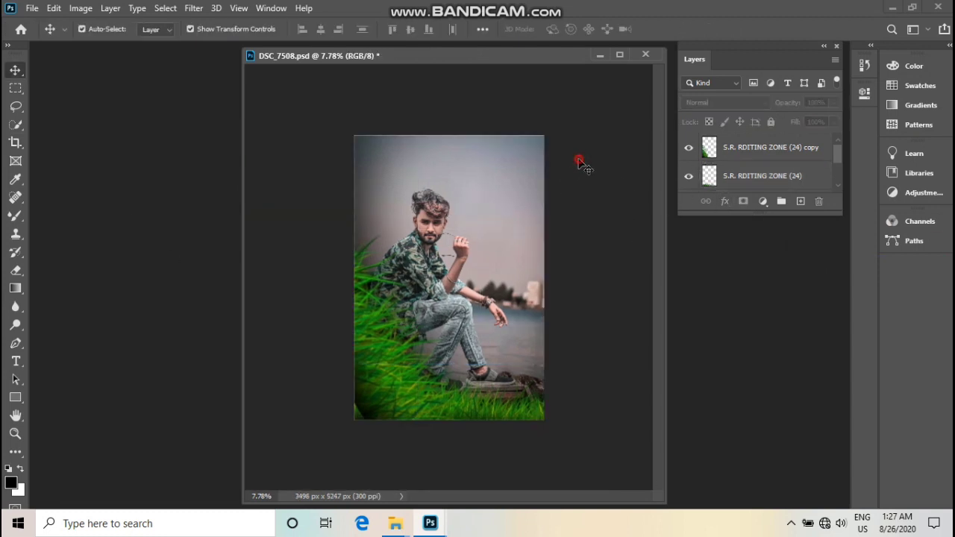
key("ctrl+plus")
key("ctrl+plus")
key("ctrl+plus")
key("ctrl+minus")
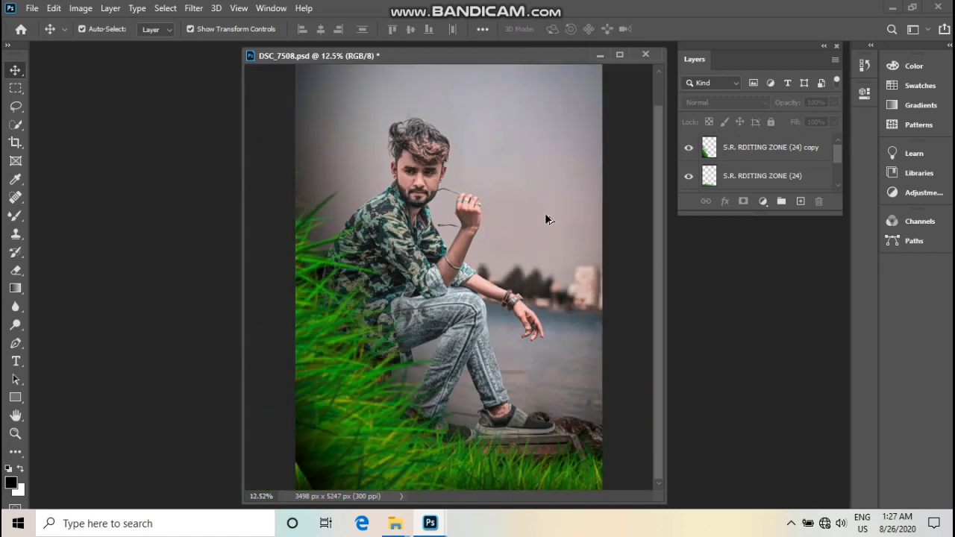
key("ctrl+0")
Step: Duplicate the S.R. RDITING ZONE (24) grass layer, move Layer 1 above it, and add an empty top layer
left_click(738, 175)
scroll(727, 176, "down", 2)
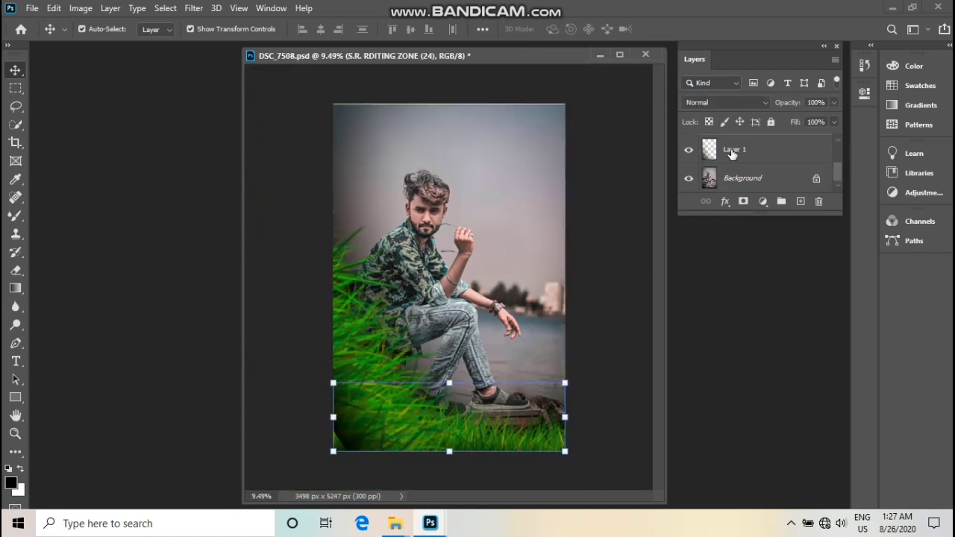
key("ctrl+j")
left_click_drag(731, 177, 733, 147)
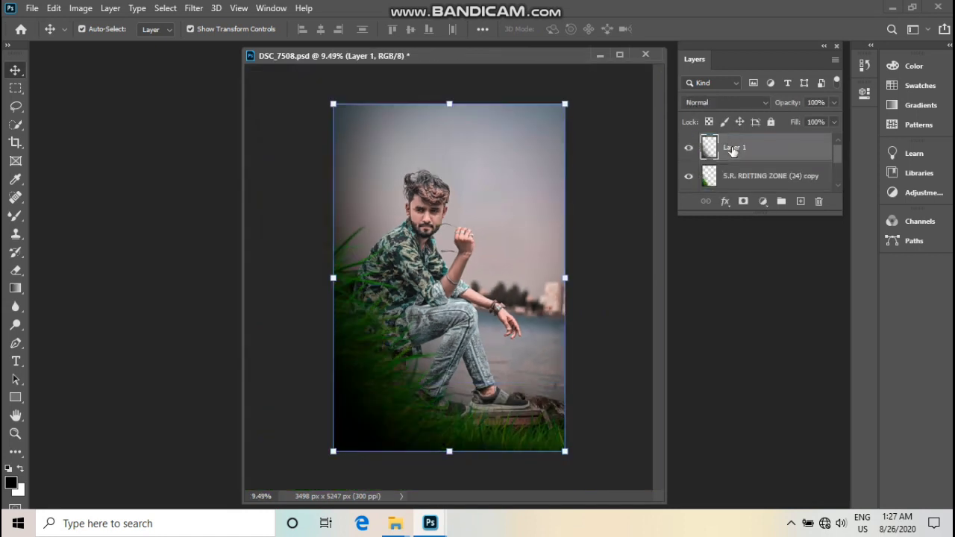
key("Delete")
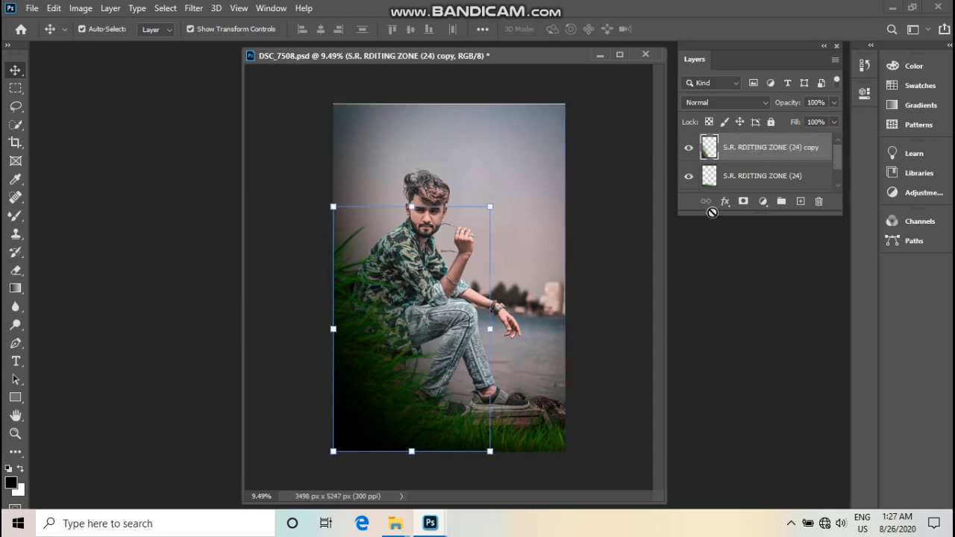
left_click(801, 201)
Step: Paint black-to-transparent gradient fades over the lower-left grass, the bottom edge and the left edge
key("g")
left_click_drag(294, 484, 422, 311)
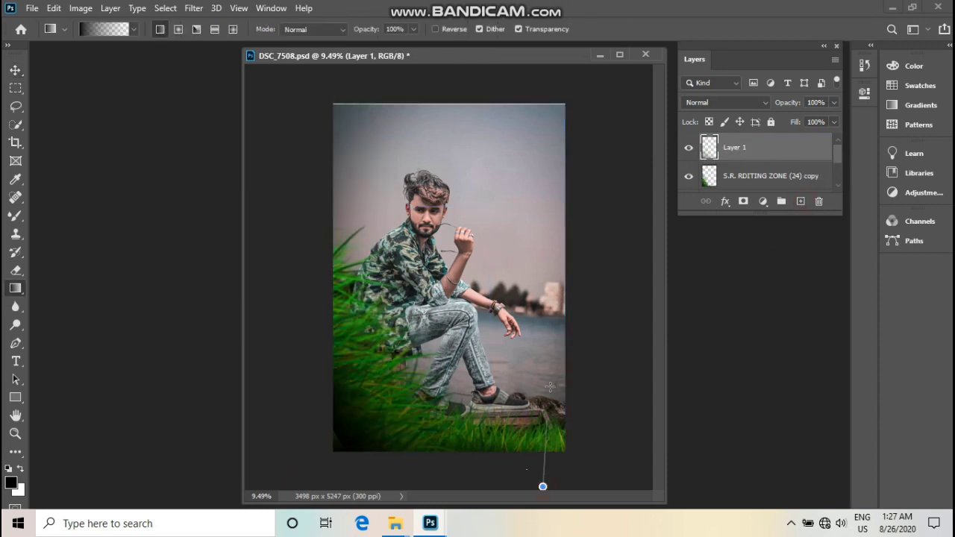
left_click_drag(549, 386, 555, 347)
left_click_drag(302, 242, 331, 255)
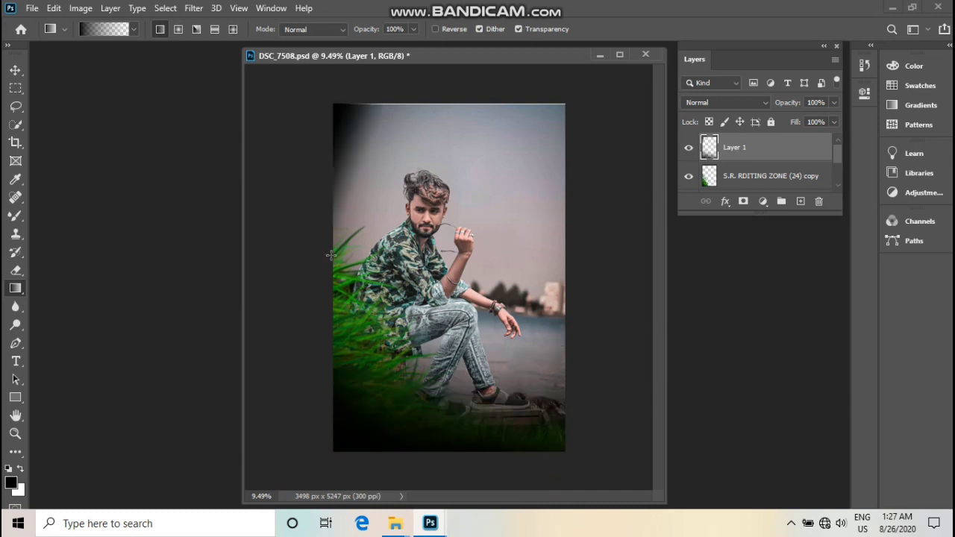
key("ctrl+z")
left_click(800, 202)
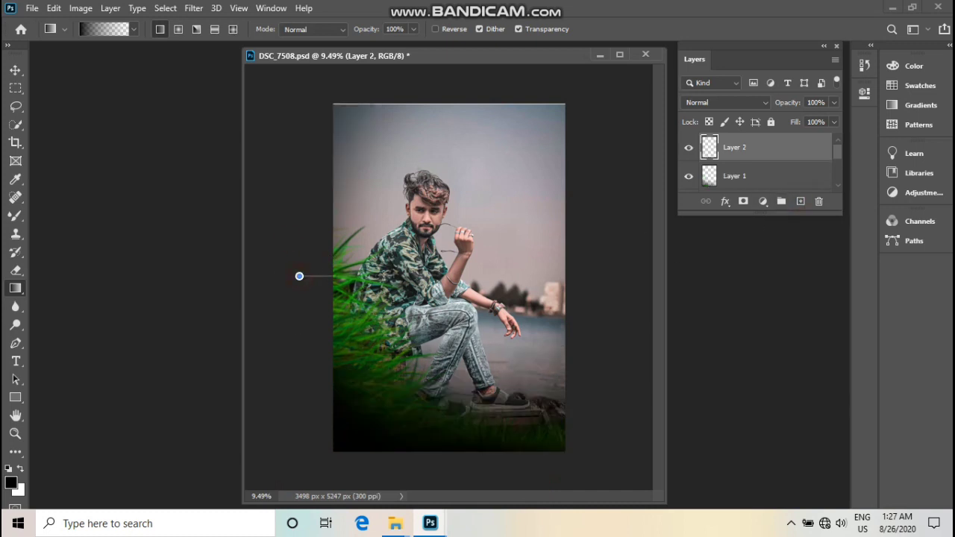
left_click_drag(383, 275, 384, 275)
Step: Move the S.R. RDITING ZONE (24) copy layer above Layer 1
key("v")
scroll(453, 230, "down", 3)
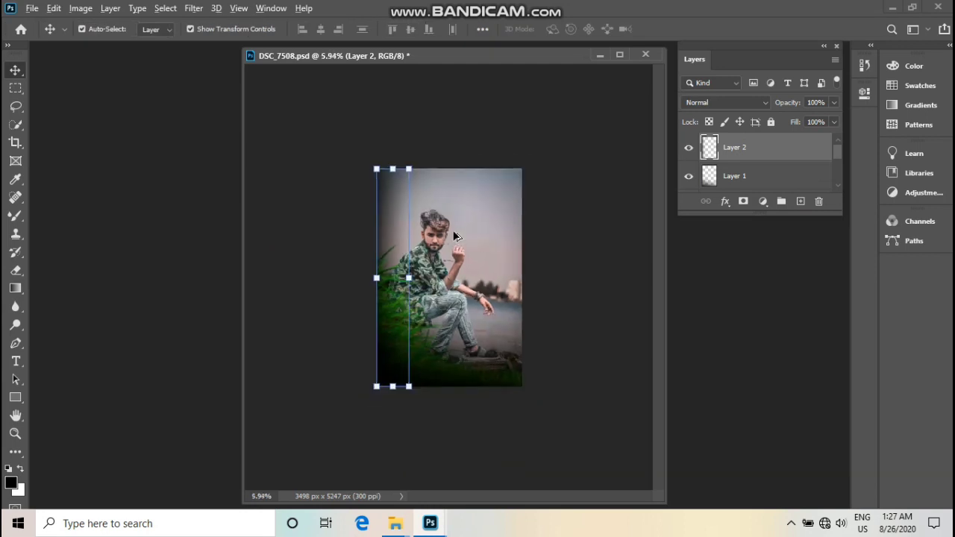
left_click(569, 202)
scroll(457, 194, "up", 3)
scroll(448, 196, "down", 1)
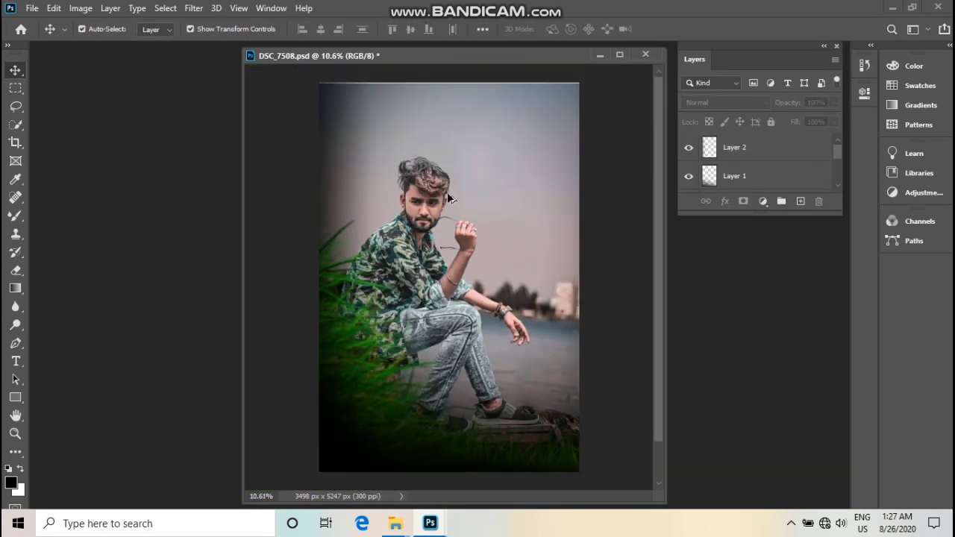
scroll(405, 227, "up", 4)
scroll(405, 227, "up", 1)
scroll(409, 227, "down", 3)
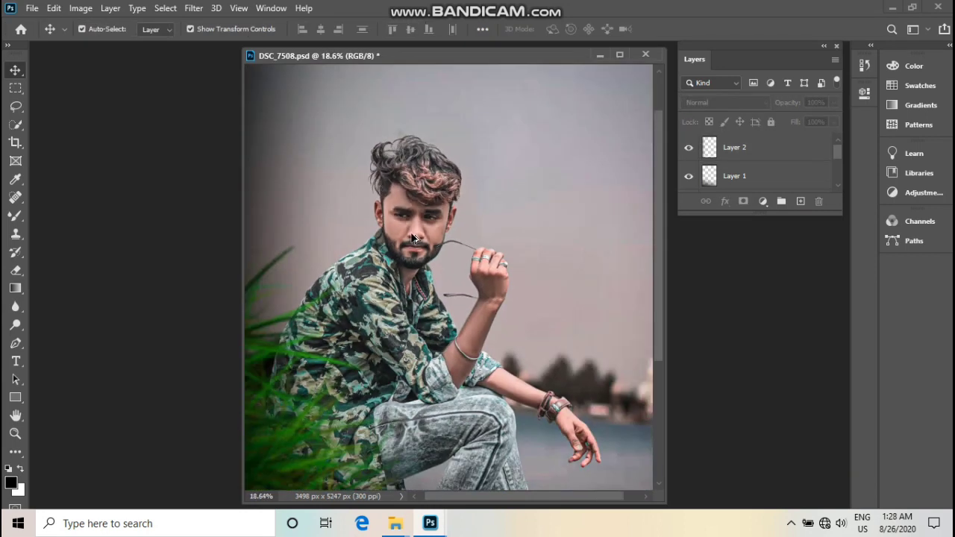
scroll(462, 235, "down", 2)
scroll(515, 243, "down", 1)
left_click(746, 176)
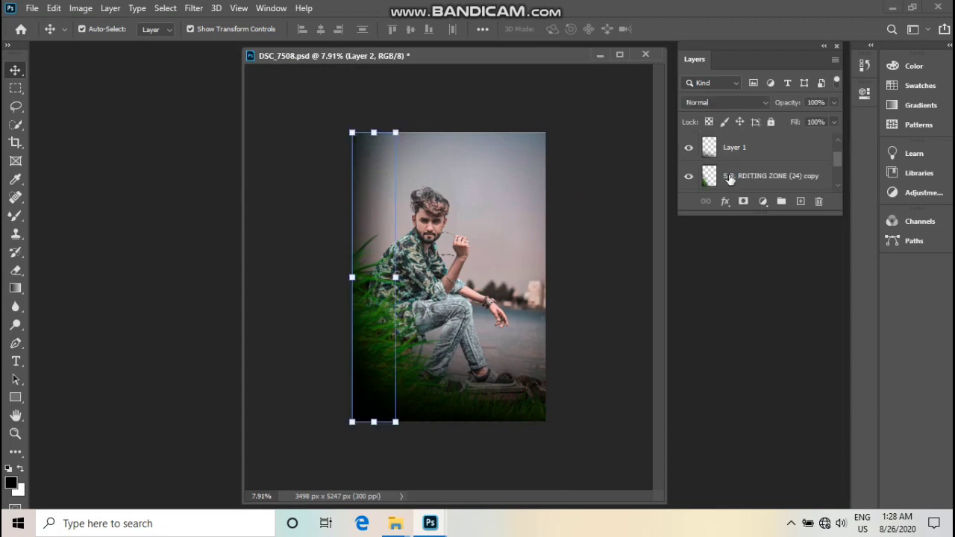
left_click(735, 150)
scroll(731, 161, "up", 1)
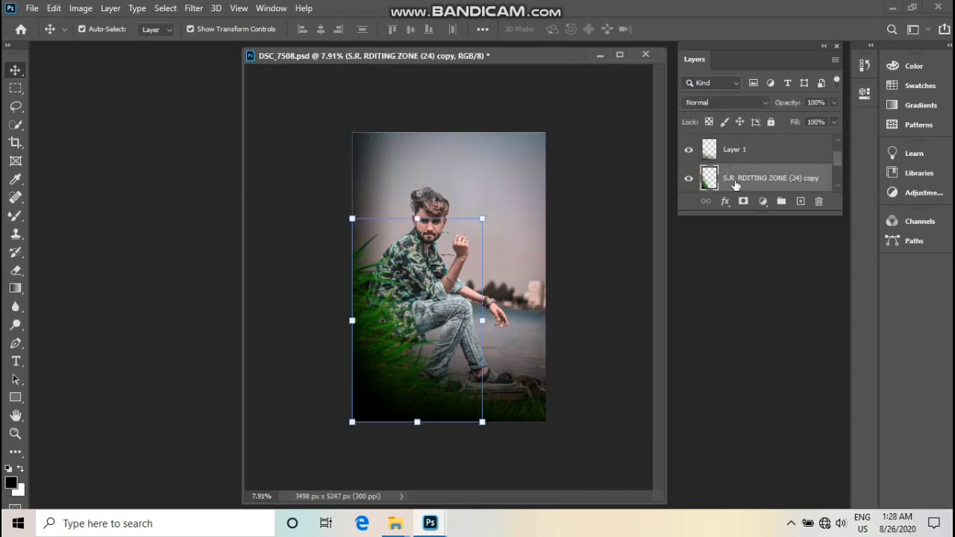
mouse_move(735, 184)
left_mouse_down()
mouse_move(737, 148)
mouse_move(738, 185)
left_mouse_up()
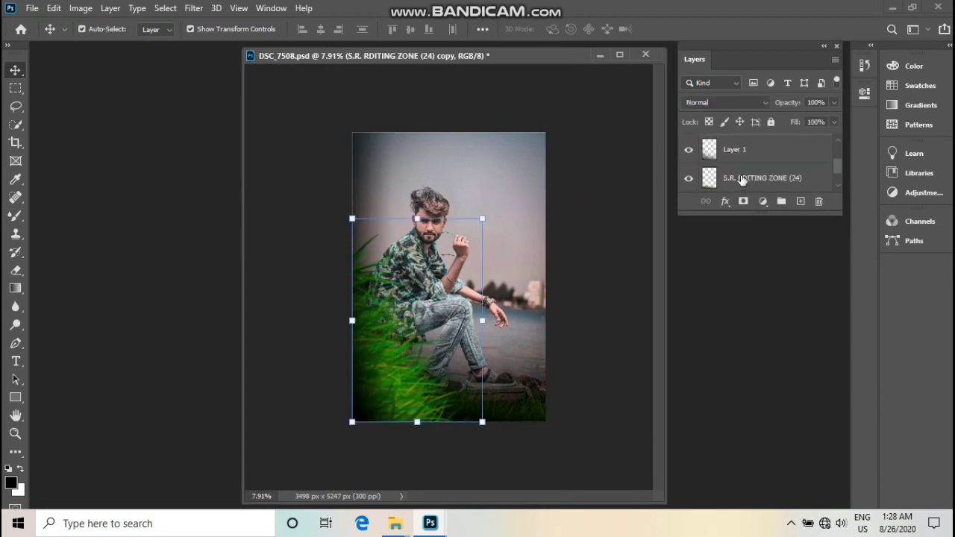
Step: Bring Layer 1 to the top of the layer stack
left_click(738, 149)
scroll(741, 159, "up", 1)
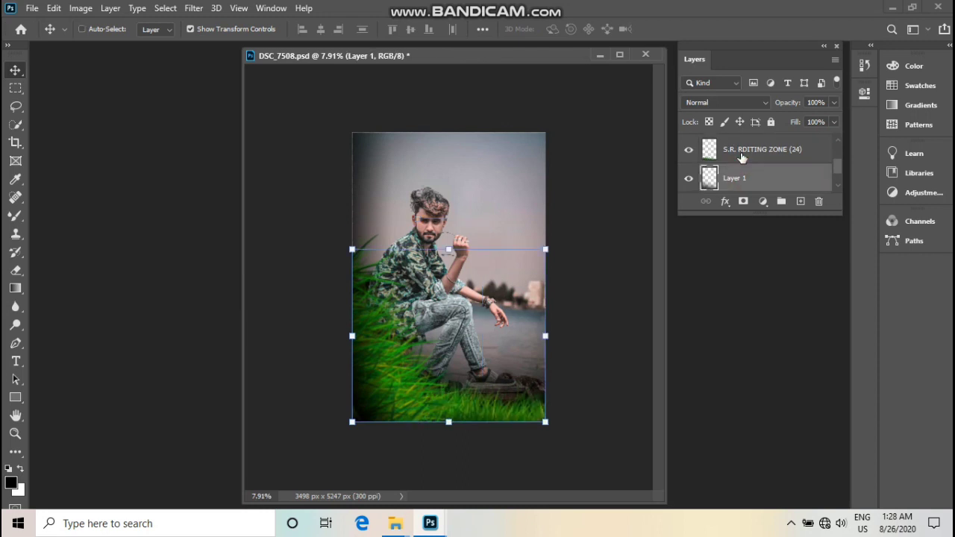
key("ctrl+bracketright")
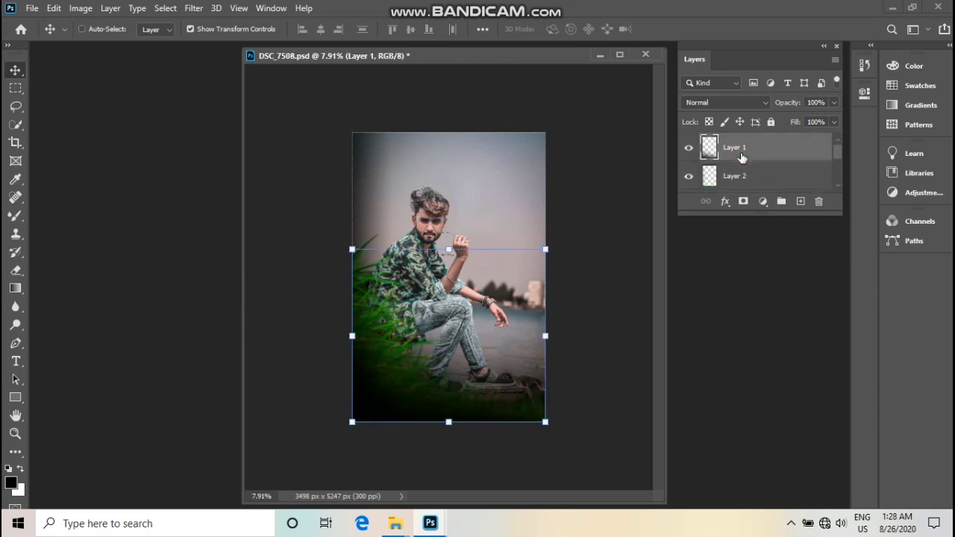
key("ctrl+bracketleft")
key("ctrl+bracketright")
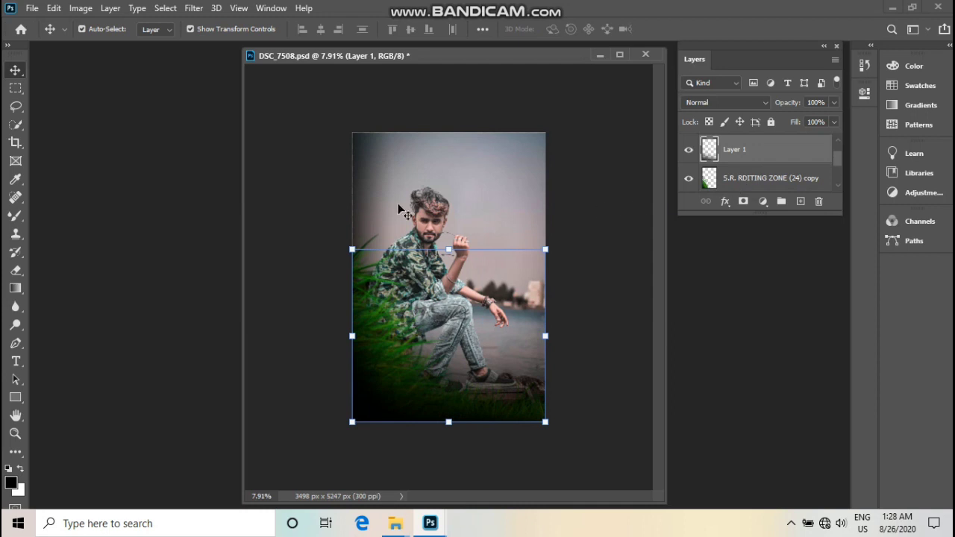
Step: Nudge the left-edge shading strip up and left, then flatten into one Background layer
left_click_drag(368, 154, 359, 137)
left_click(555, 209)
key("ctrl+plus")
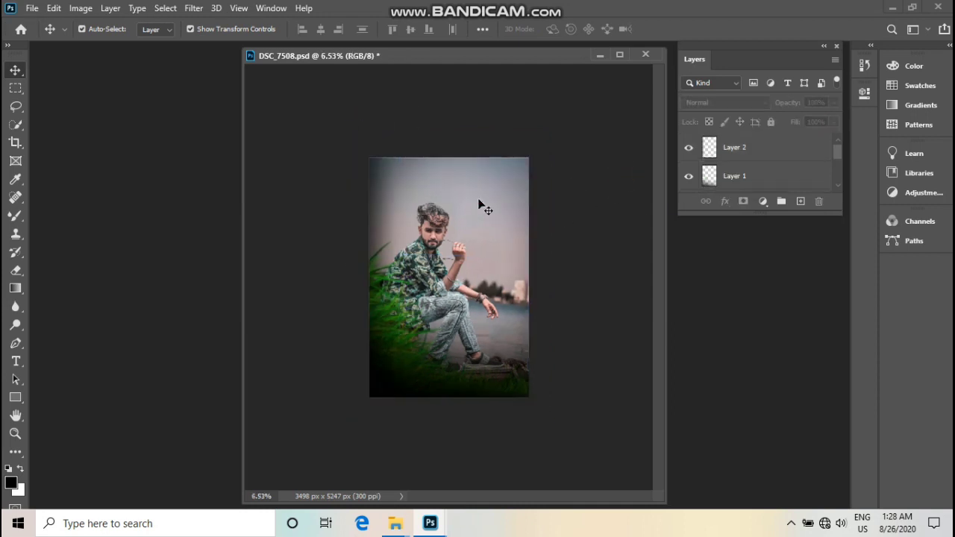
key("ctrl+plus")
key("ctrl+plus")
key("ctrl+plus")
key("ctrl+0")
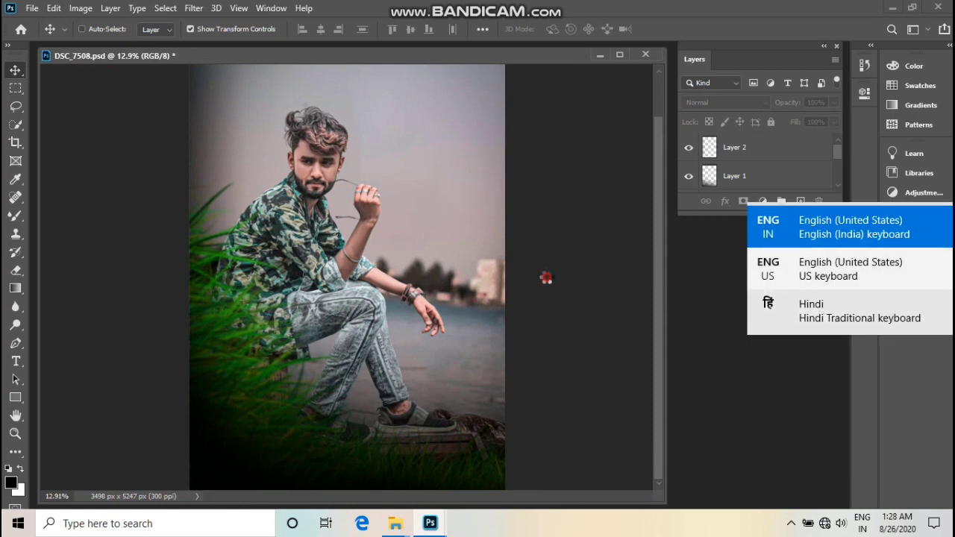
key("ctrl+shift+e")
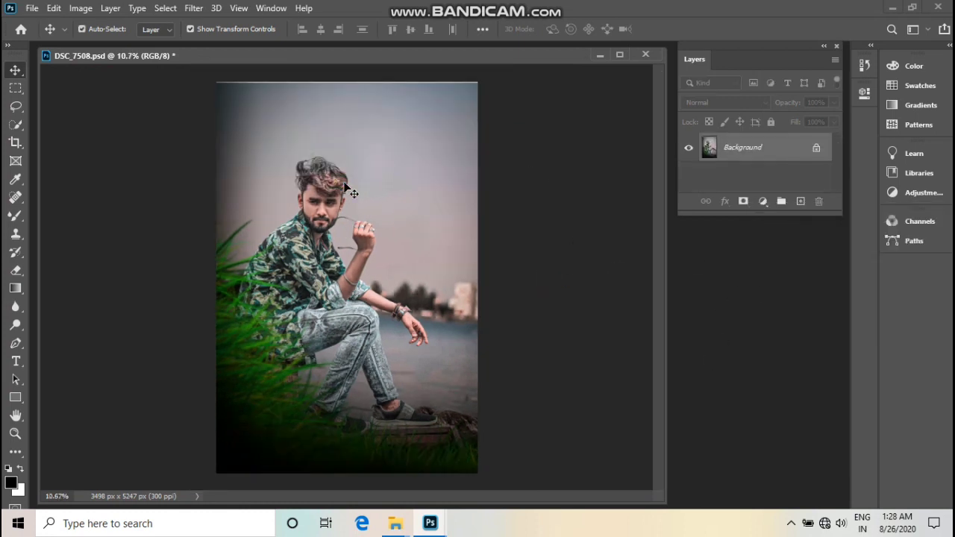
key("ctrl+plus")
key("ctrl+plus")
Step: In the Camera Raw Filter, shift the Oranges hue in the HSL panel
key("ctrl+minus")
key("ctrl+0")
left_click(193, 8)
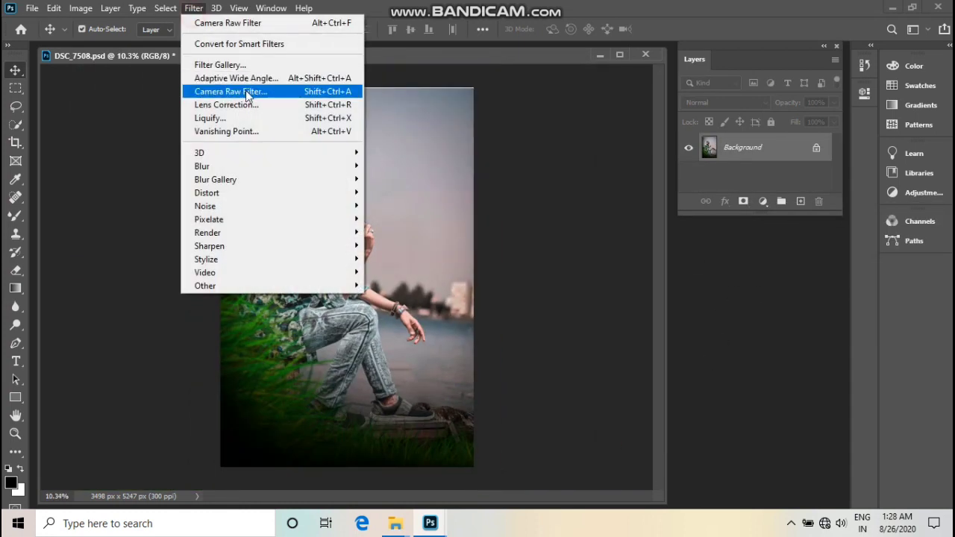
left_click(247, 93)
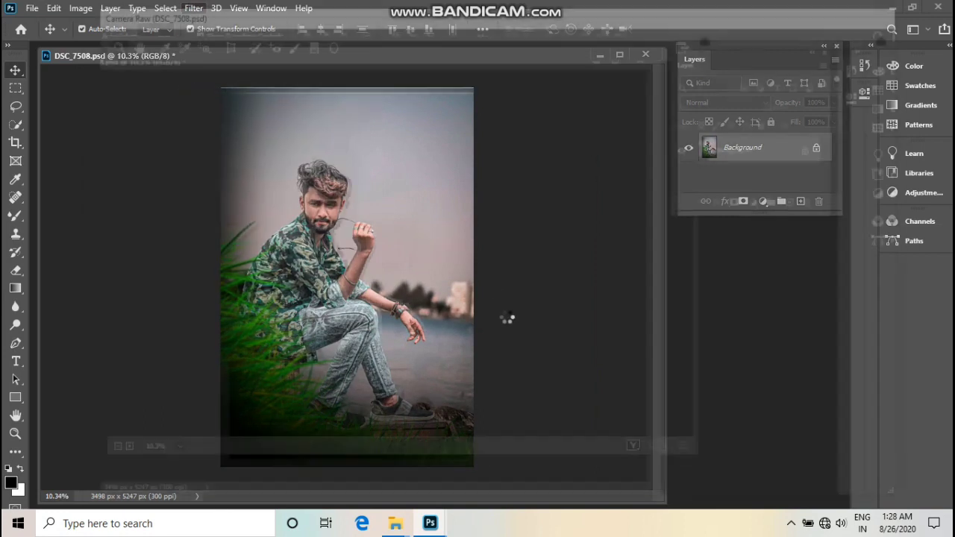
left_click(386, 221)
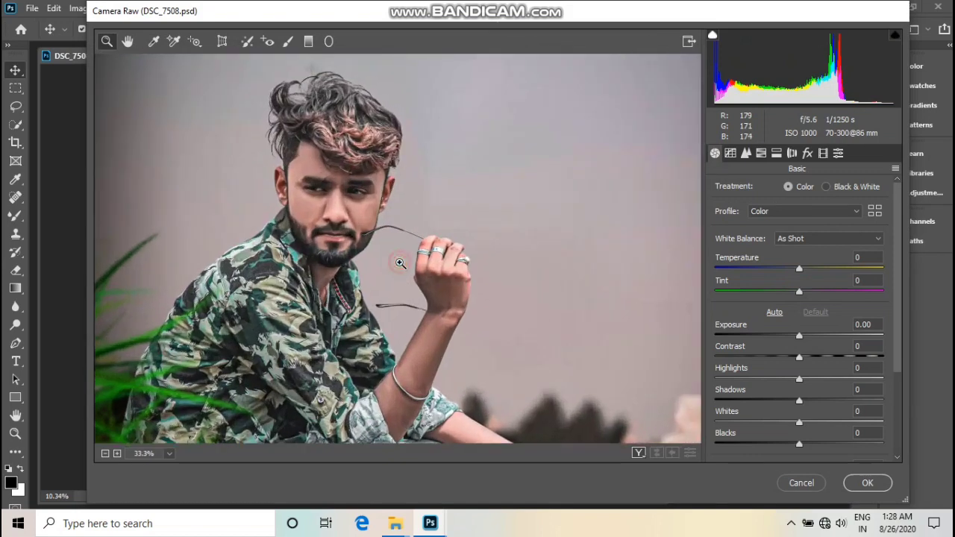
left_click(761, 153)
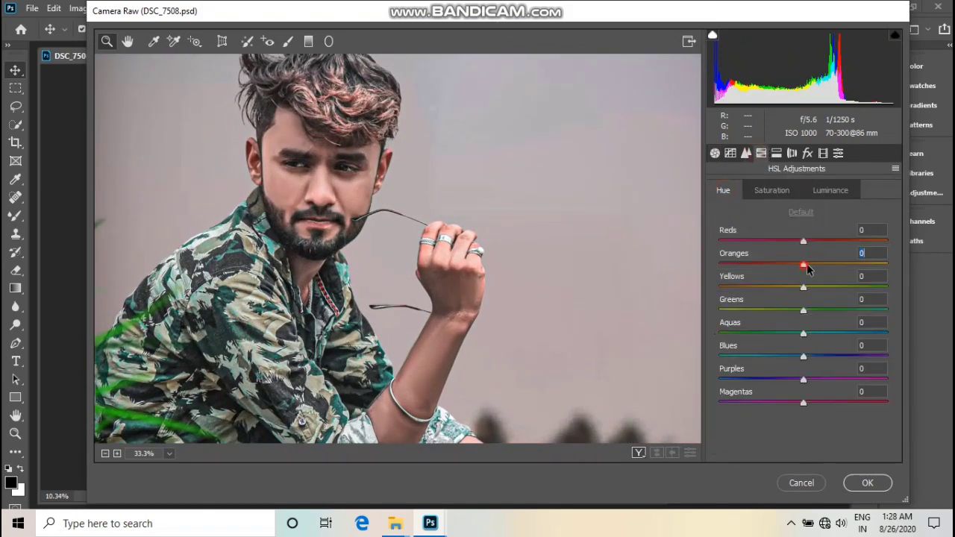
left_click_drag(807, 268, 837, 273)
Step: Keep the green primary hue at 0, set blue primary hue to -11, and apply Camera Raw
left_click(823, 153)
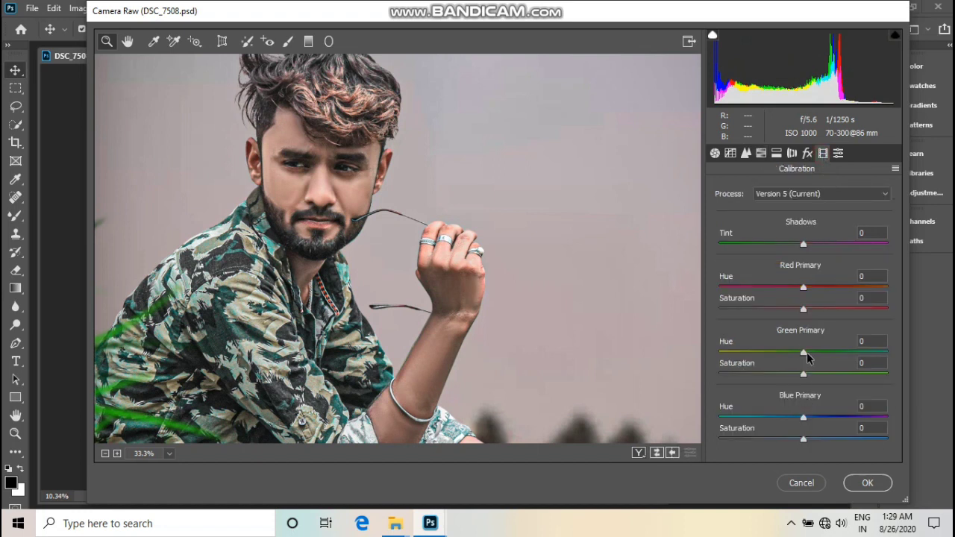
left_click_drag(806, 354, 812, 354)
double_click(810, 352)
mouse_move(802, 423)
left_mouse_down()
mouse_move(844, 420)
mouse_move(793, 422)
left_mouse_up()
left_click(867, 482)
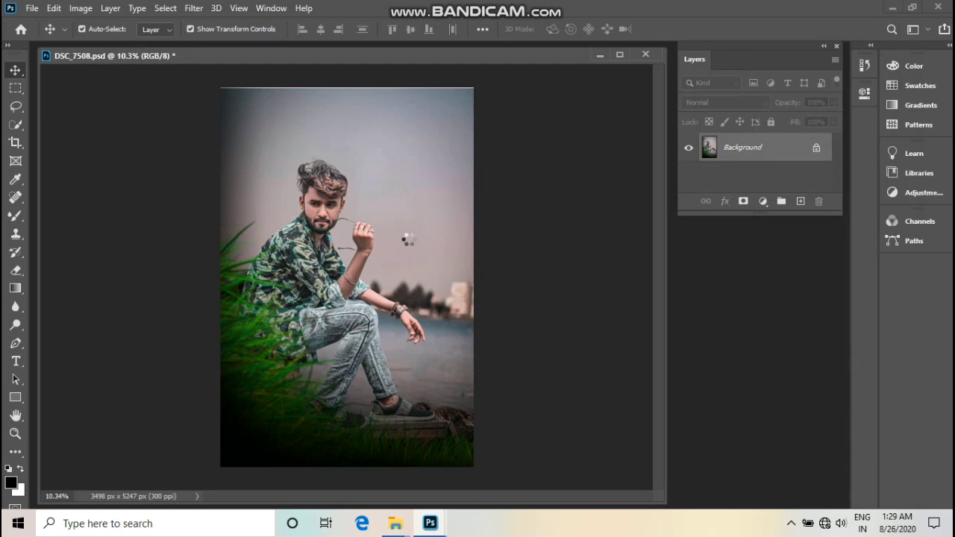
scroll(342, 234, "up", 2)
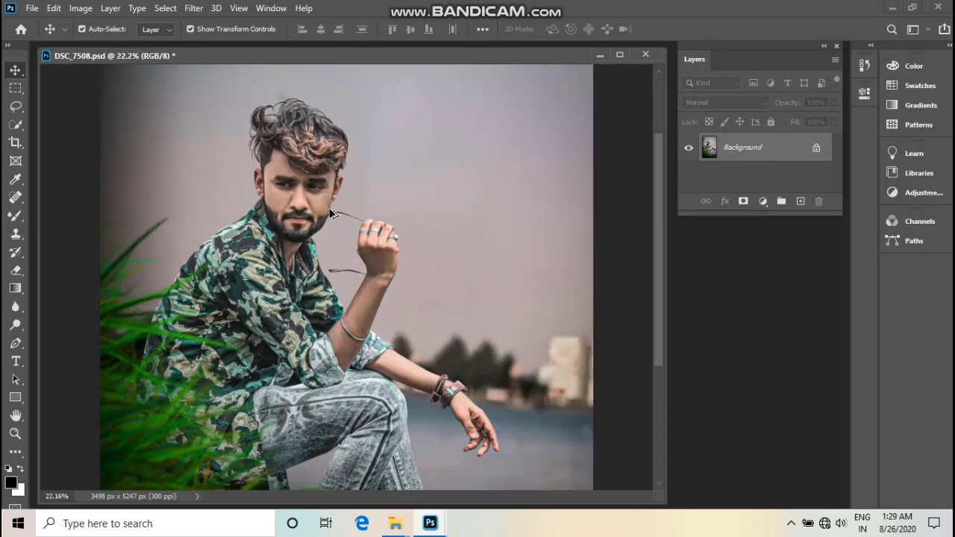
scroll(332, 214, "down", 2)
scroll(332, 214, "up", 1)
Step: Load the cJ 03.xmp settings in the Camera Raw Filter and apply the grade
scroll(332, 214, "down", 1)
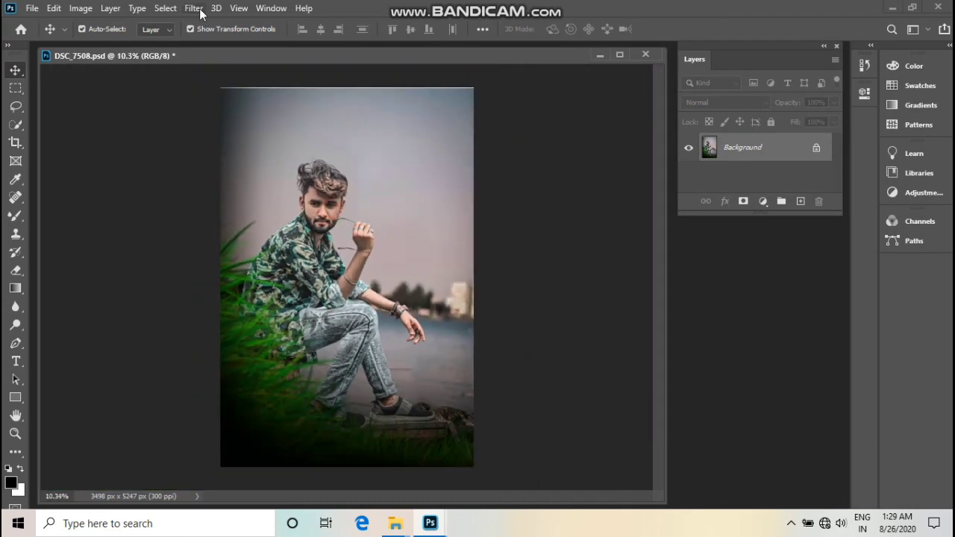
left_click(193, 8)
left_click(263, 92)
left_click(895, 169)
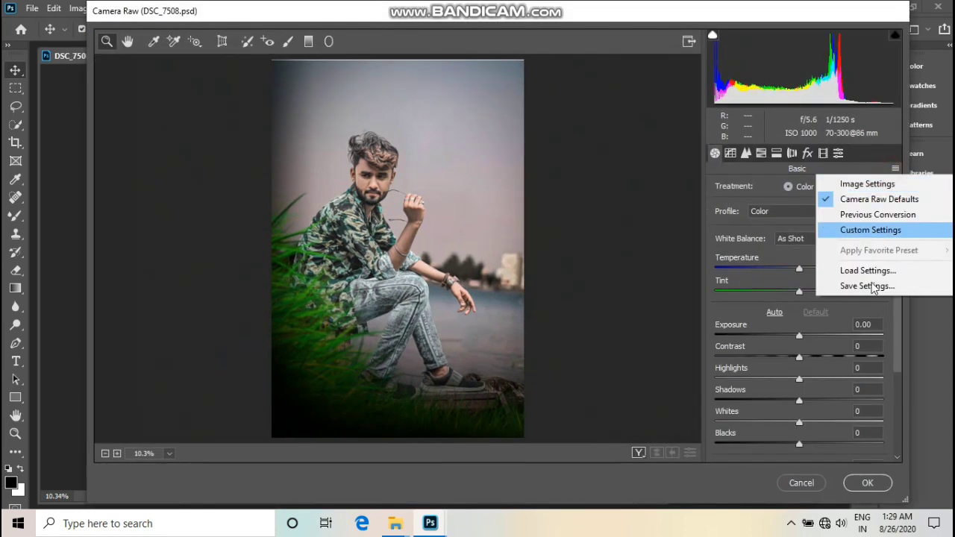
left_click(846, 284)
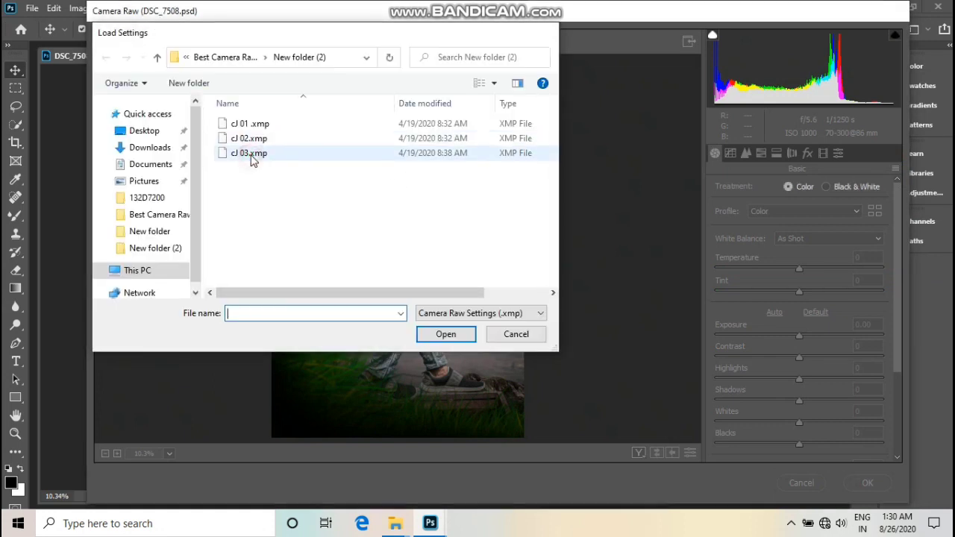
double_click(252, 159)
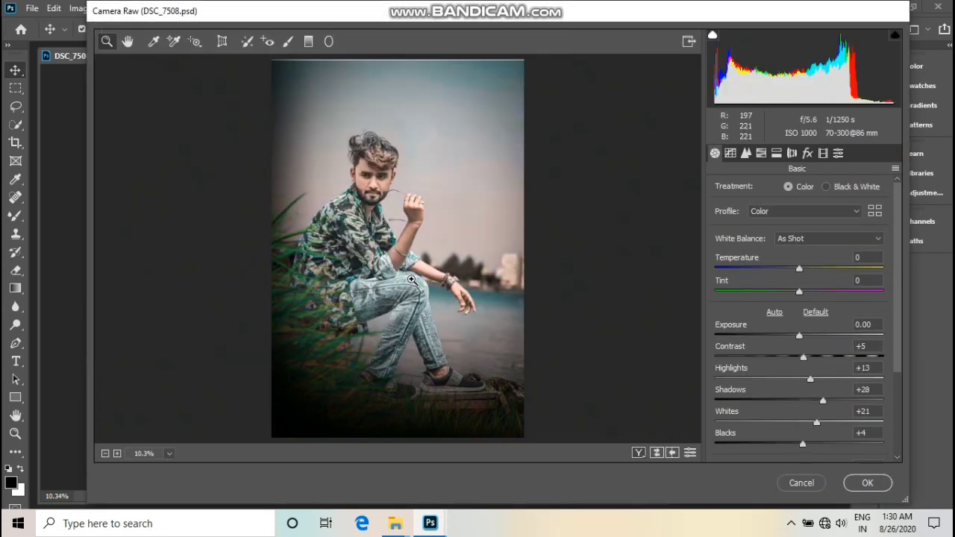
left_click(867, 482)
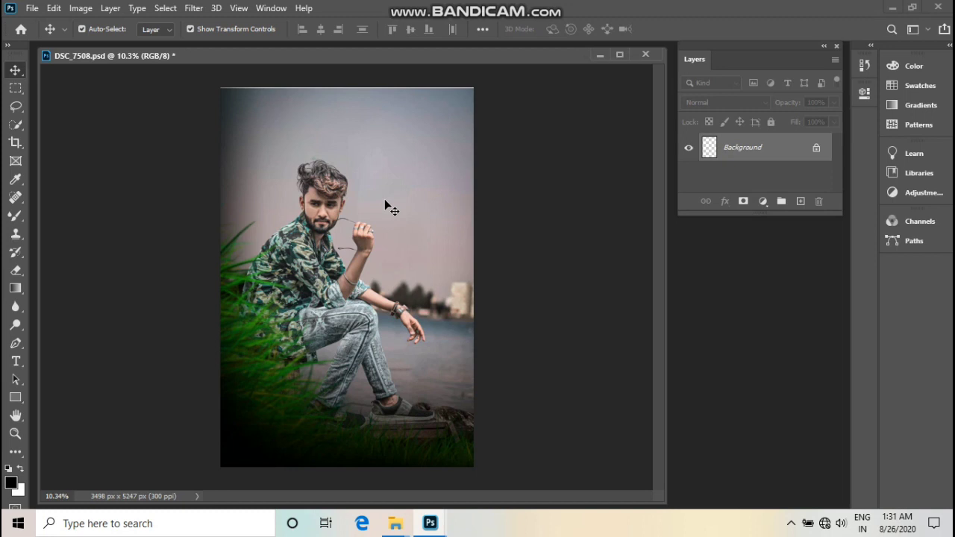
Step: Drag the #onLy cJ sarkaar watermark layer from cj.psd into the lake photo
key("ctrl+minus")
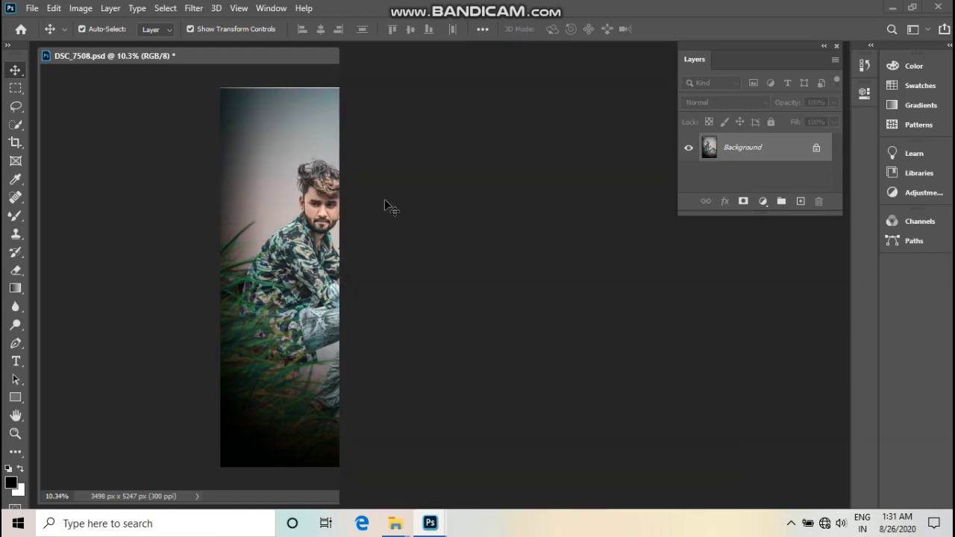
left_click_drag(144, 56, 441, 104)
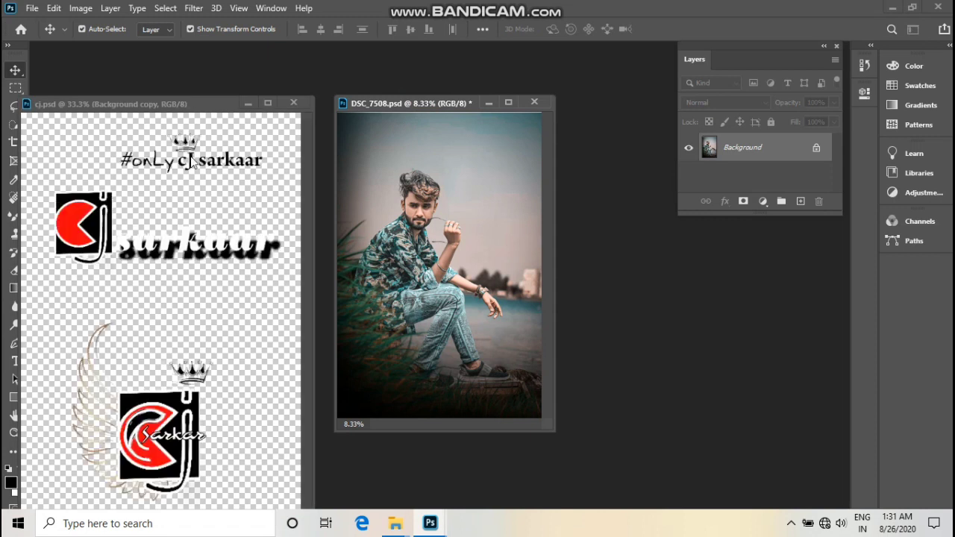
left_click(192, 163)
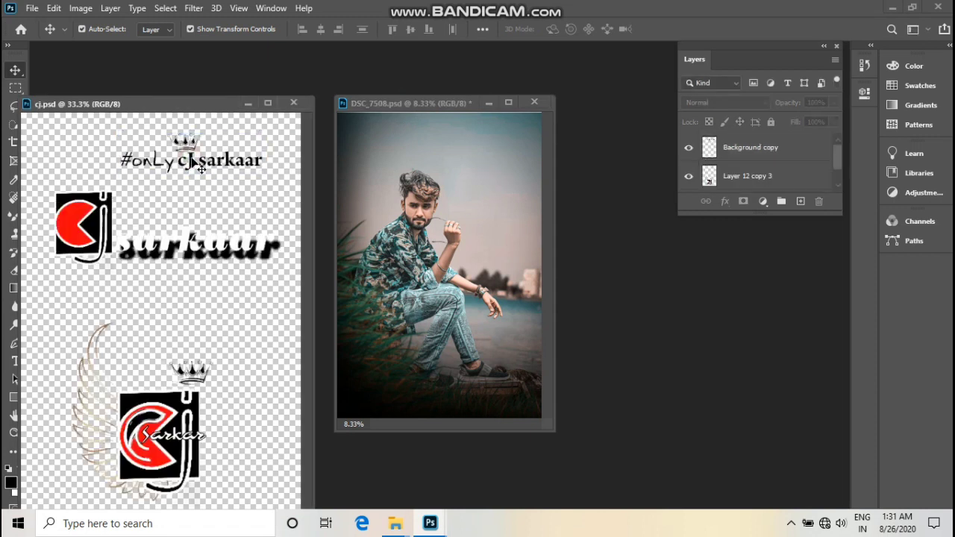
left_click_drag(190, 160, 493, 179)
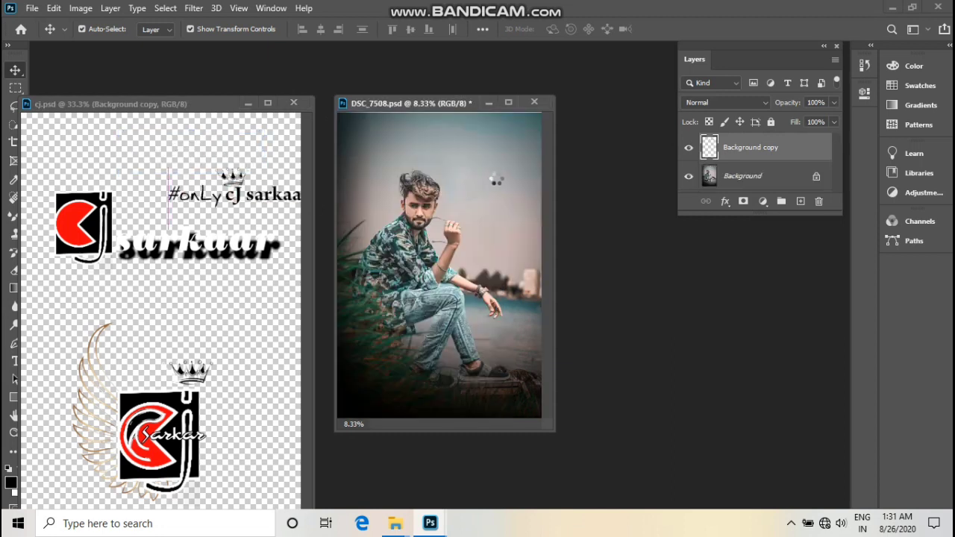
scroll(465, 171, "down", 2)
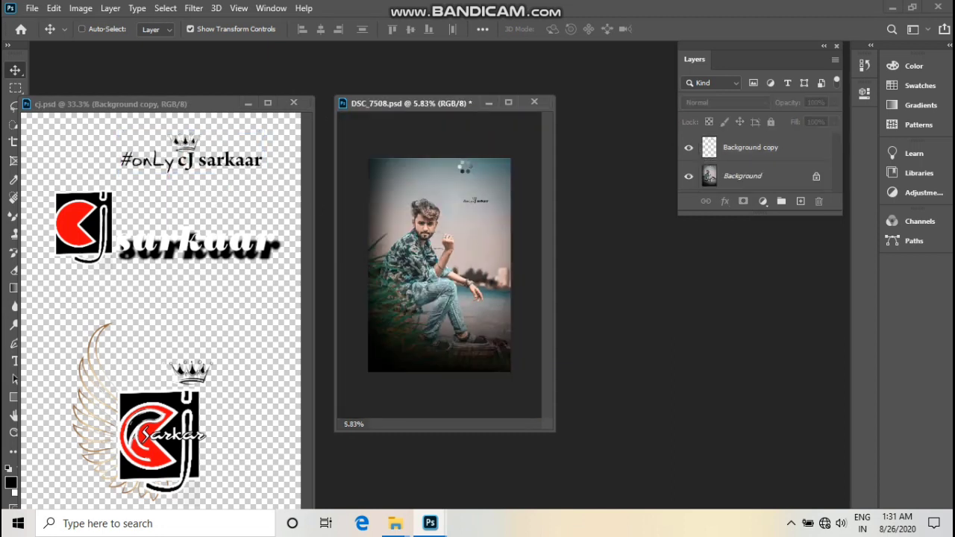
Step: Close cj.psd, merge the watermark into the photo, and minimise Photoshop
left_click(251, 105)
key("ctrl+0")
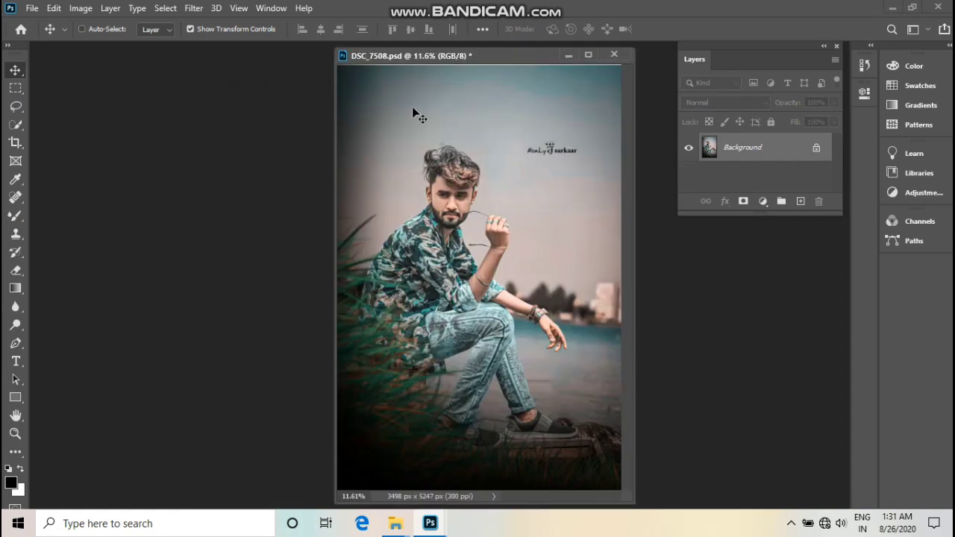
scroll(510, 179, "down", 1)
left_click(887, 7)
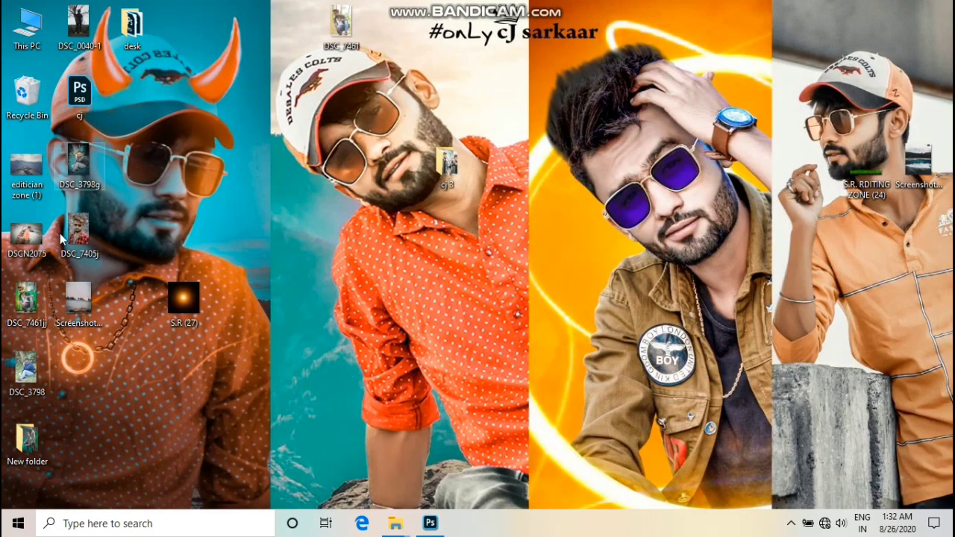
Step: Place the S.R (27) flare image, set its blend mode to Screen, and rasterize it
mouse_move(184, 299)
left_mouse_down()
mouse_move(426, 526)
mouse_move(463, 228)
mouse_move(497, 210)
left_mouse_up()
left_click(716, 106)
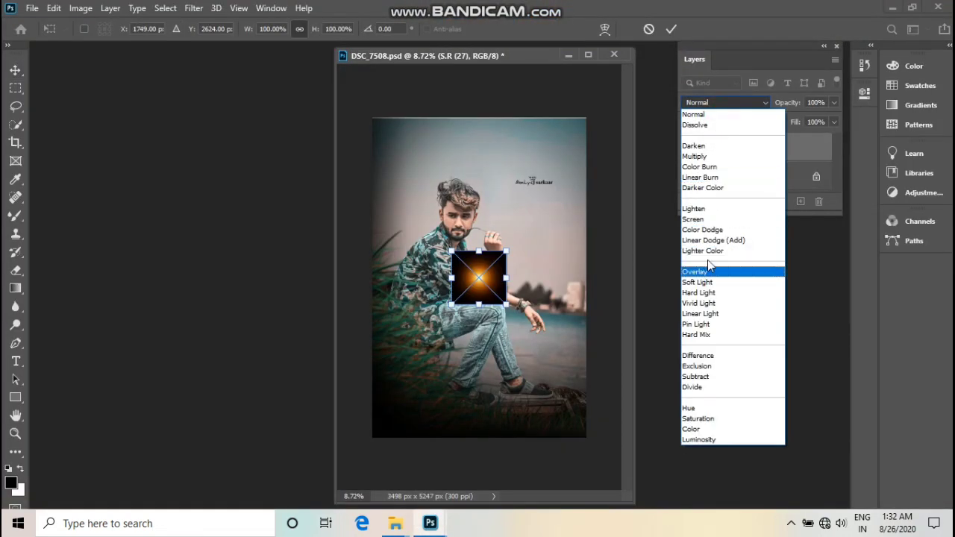
left_click(693, 219)
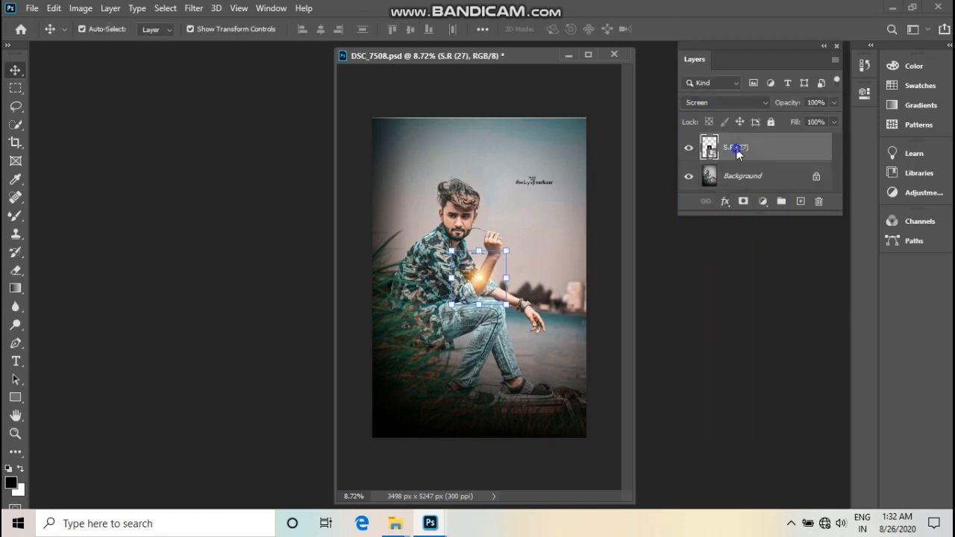
right_click(736, 151)
left_click(733, 260)
Step: Scale the flare to about 234% over the man, then erase its glow over his hand
left_click_drag(494, 268, 472, 164)
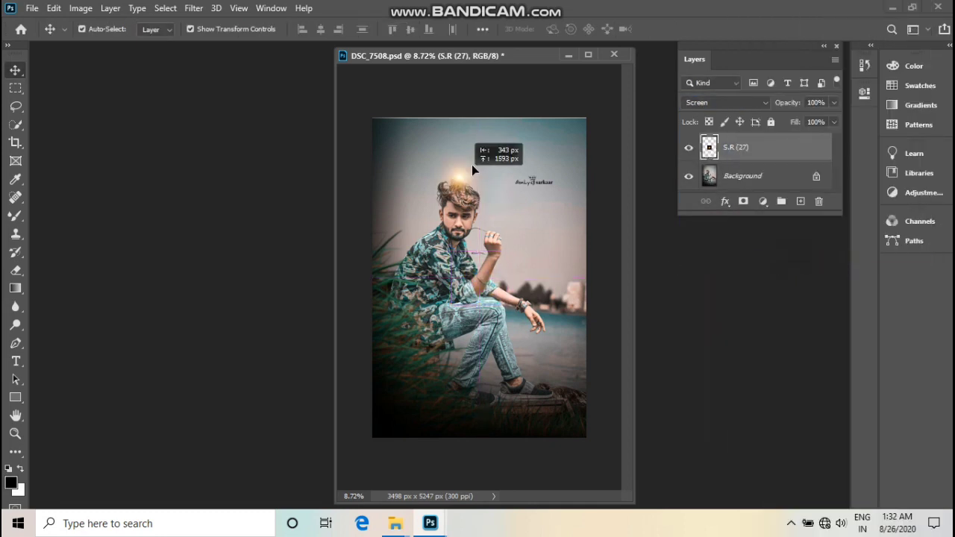
left_click_drag(498, 194, 575, 256)
left_click_drag(543, 220, 520, 259)
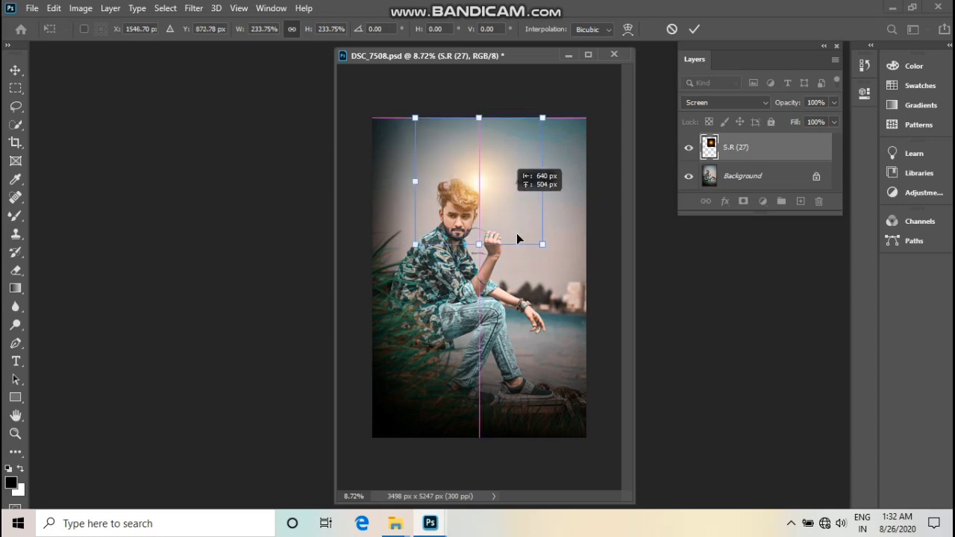
key("Return")
key("e")
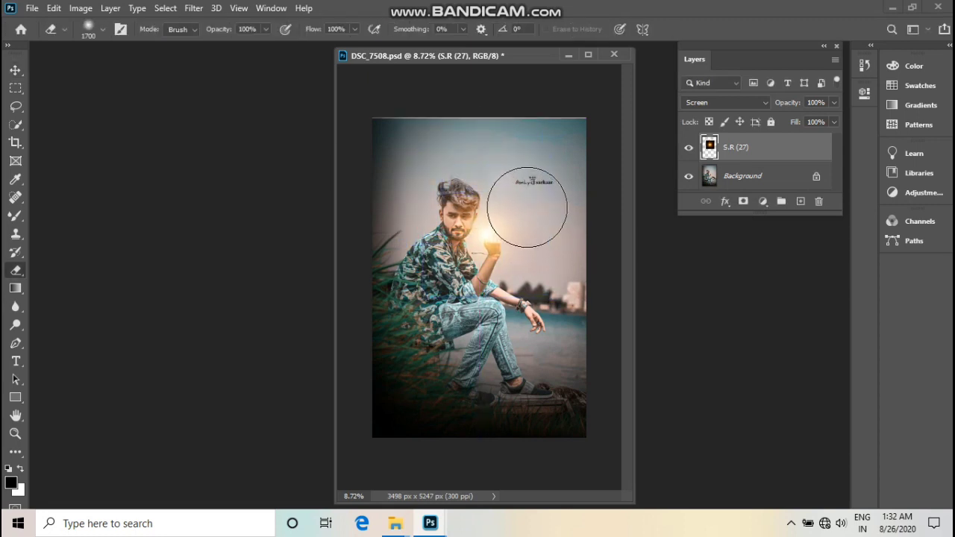
left_click_drag(529, 224, 458, 153)
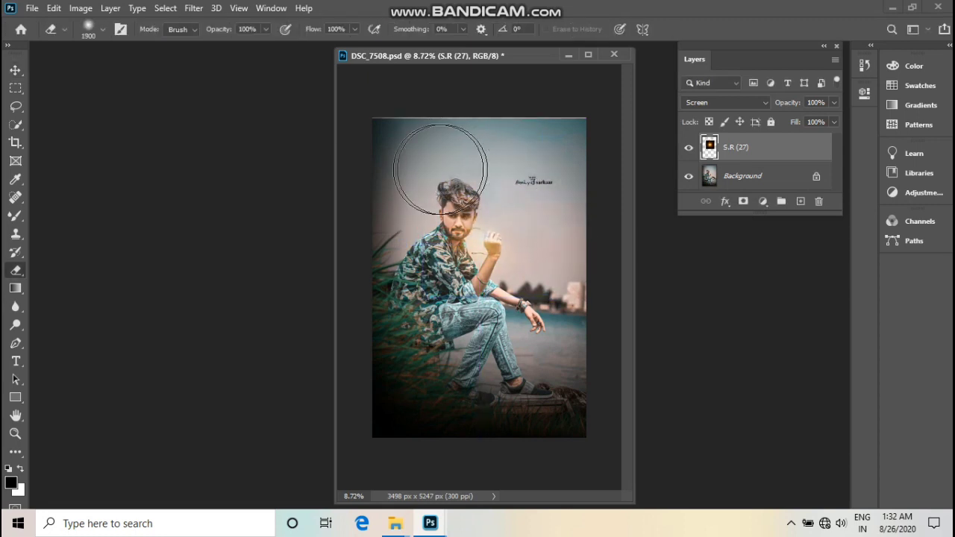
Step: Move the flare above the man's head, scale it to 116% and rotate it -21.72°
key("v")
mouse_move(445, 256)
left_mouse_down()
mouse_move(466, 174)
mouse_move(495, 167)
left_mouse_up()
key("ctrl+t")
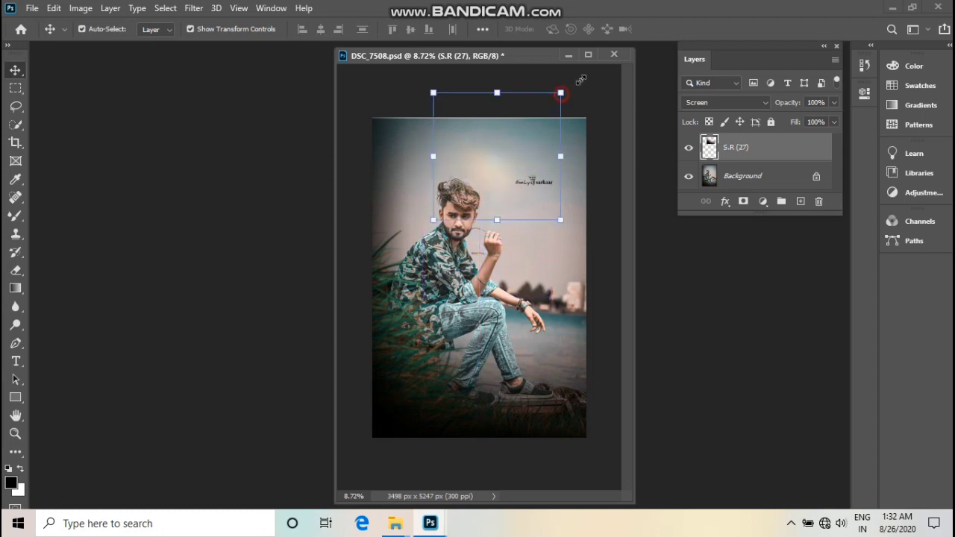
mouse_move(559, 216)
left_mouse_down()
mouse_move(593, 214)
mouse_move(613, 178)
left_mouse_up()
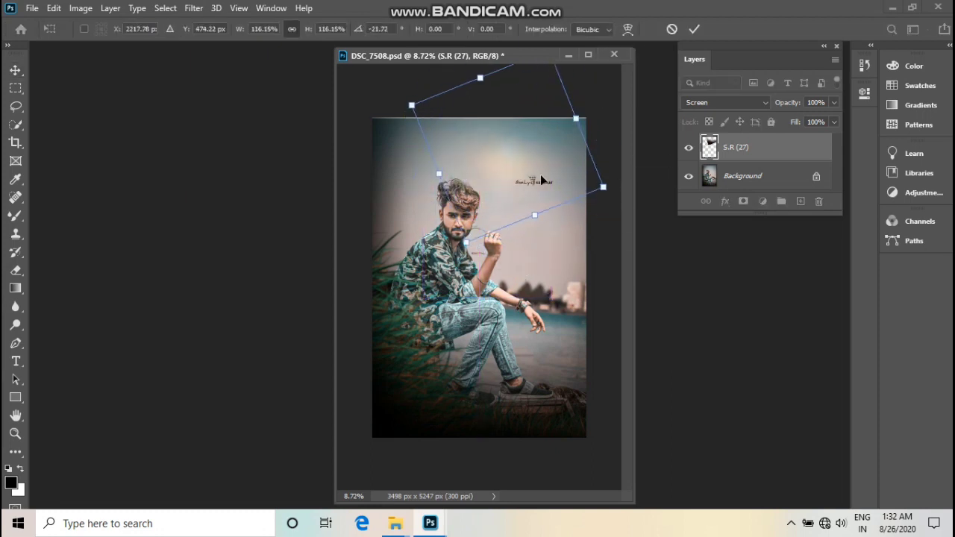
mouse_move(546, 174)
left_mouse_down()
mouse_move(491, 180)
mouse_move(507, 179)
left_mouse_up()
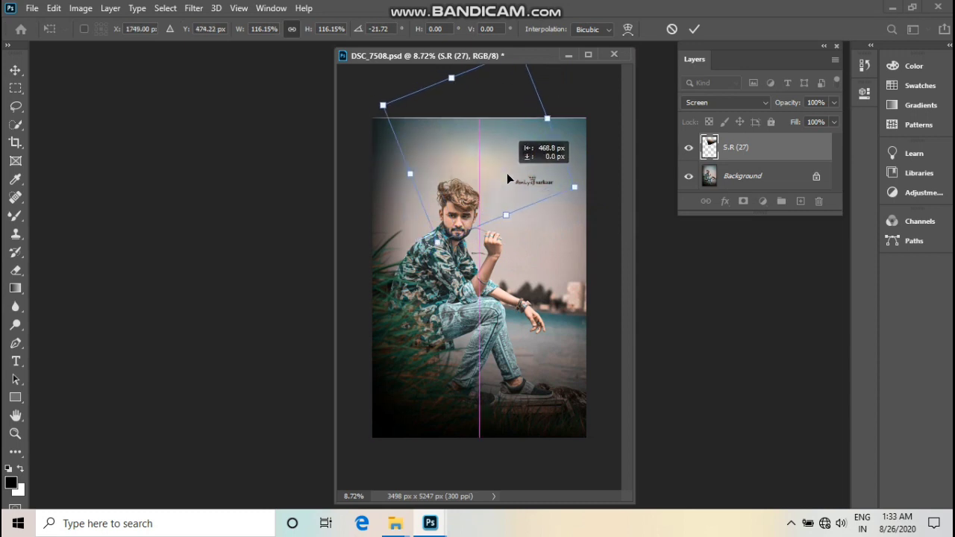
key("Return")
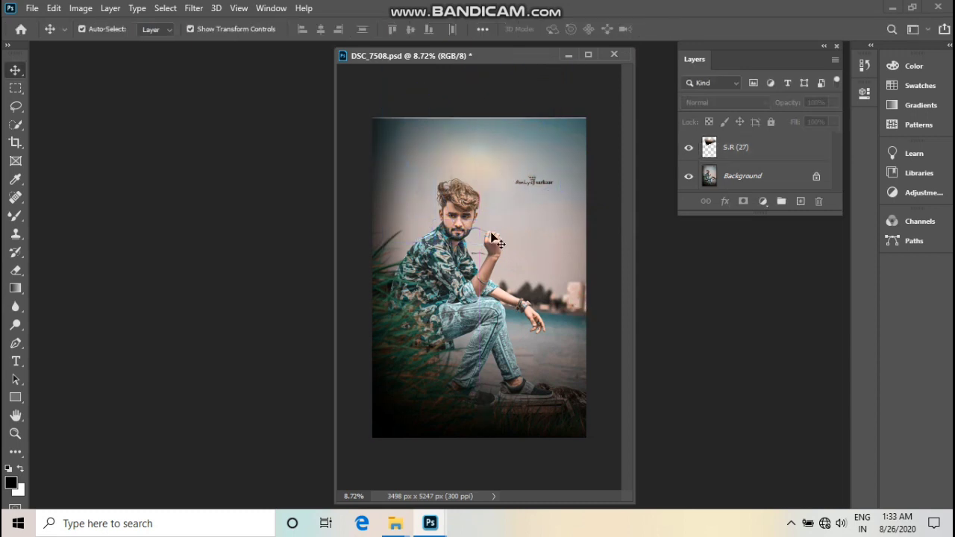
scroll(492, 238, "down", 1)
left_click(492, 237)
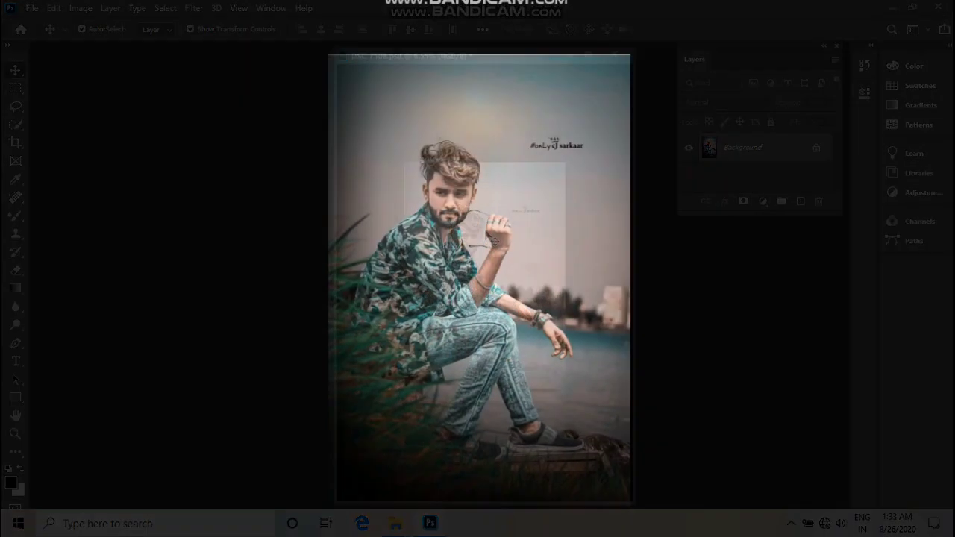